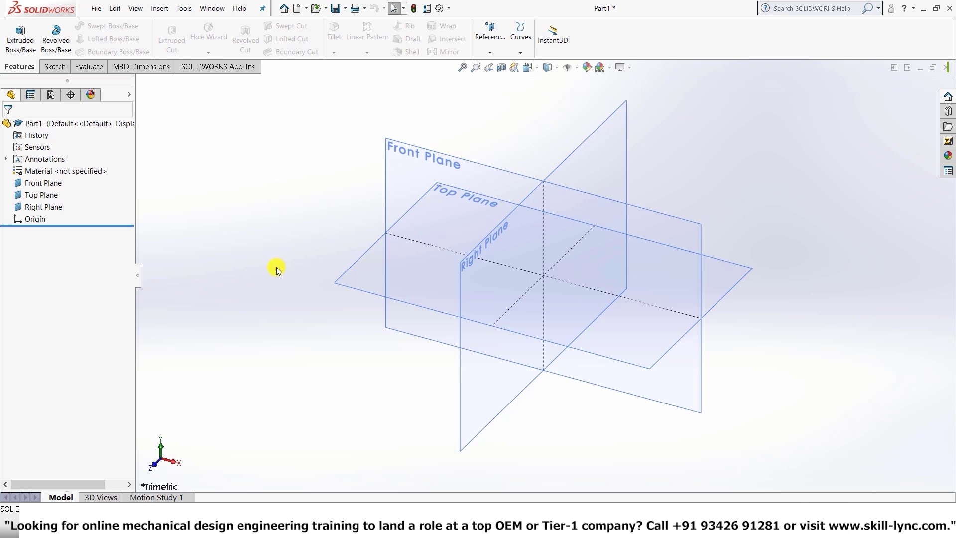
- Sketch a circle centred on the origin on the Top Plane with radius 50
{"action": "left_click", "coordinate": [53, 67]}
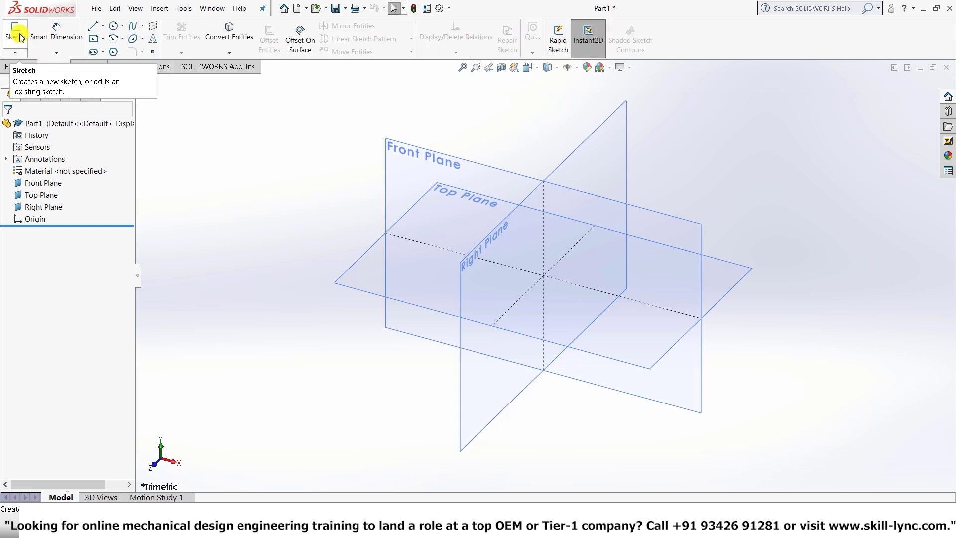
{"action": "left_click", "coordinate": [19, 35]}
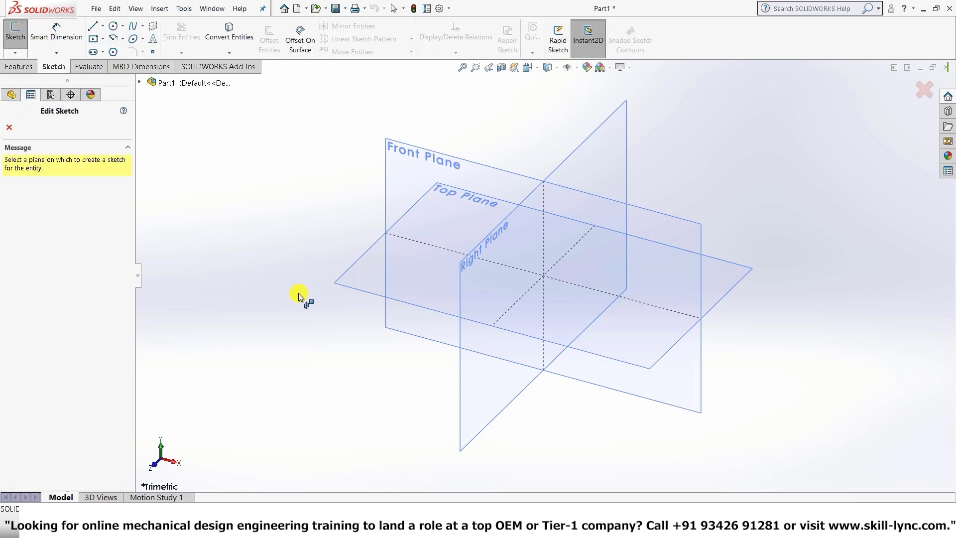
{"action": "left_click", "coordinate": [357, 273]}
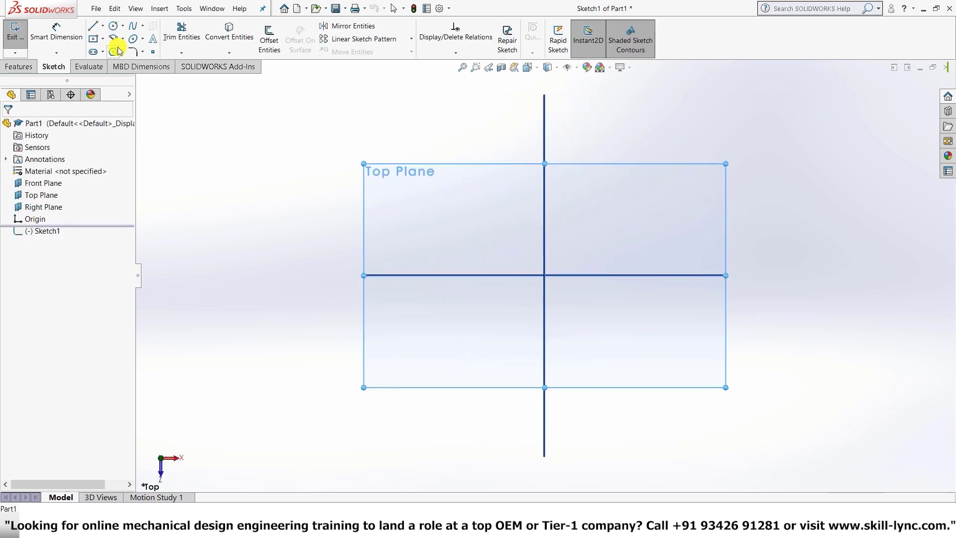
{"action": "left_click", "coordinate": [114, 27]}
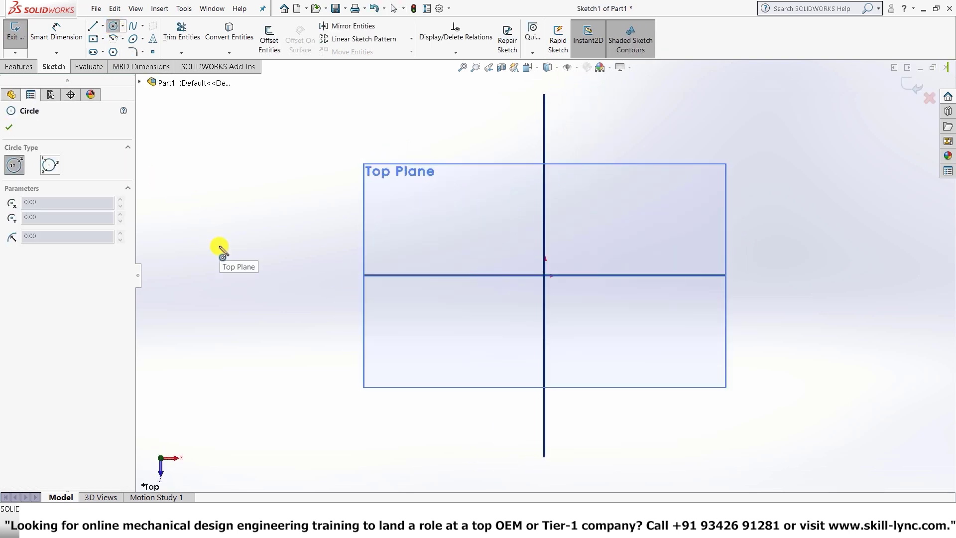
{"action": "left_click", "coordinate": [544, 275]}
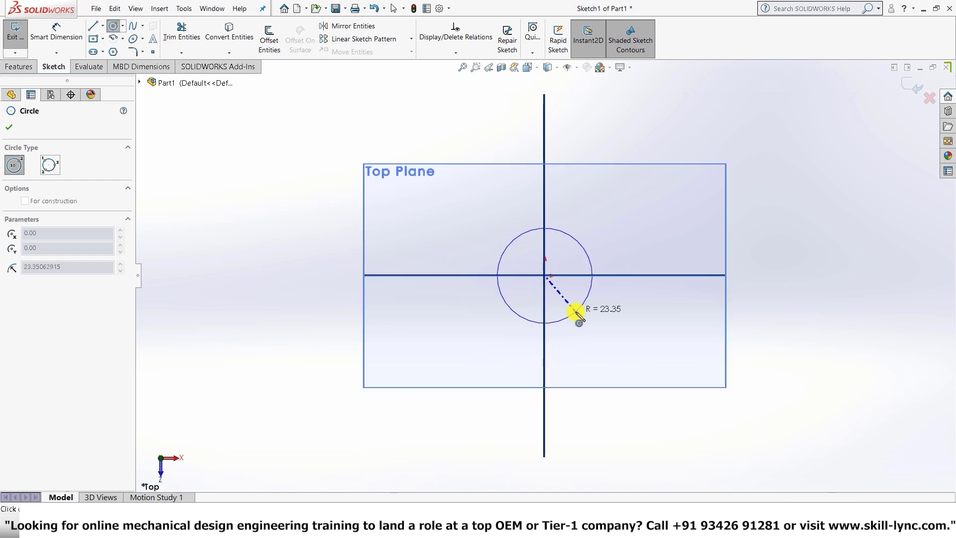
{"action": "left_click", "coordinate": [592, 325]}
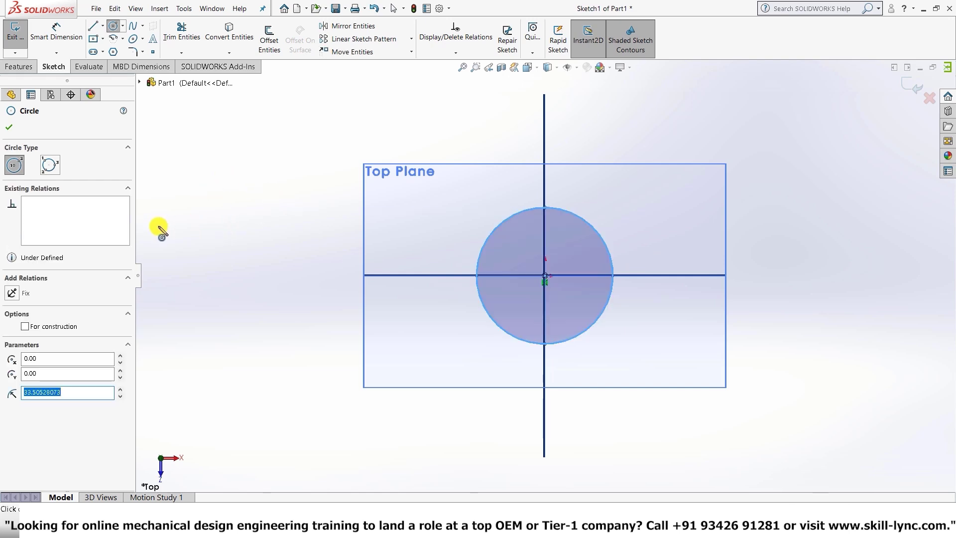
{"action": "type", "text": "500"}
{"action": "key", "text": "BackSpace"}
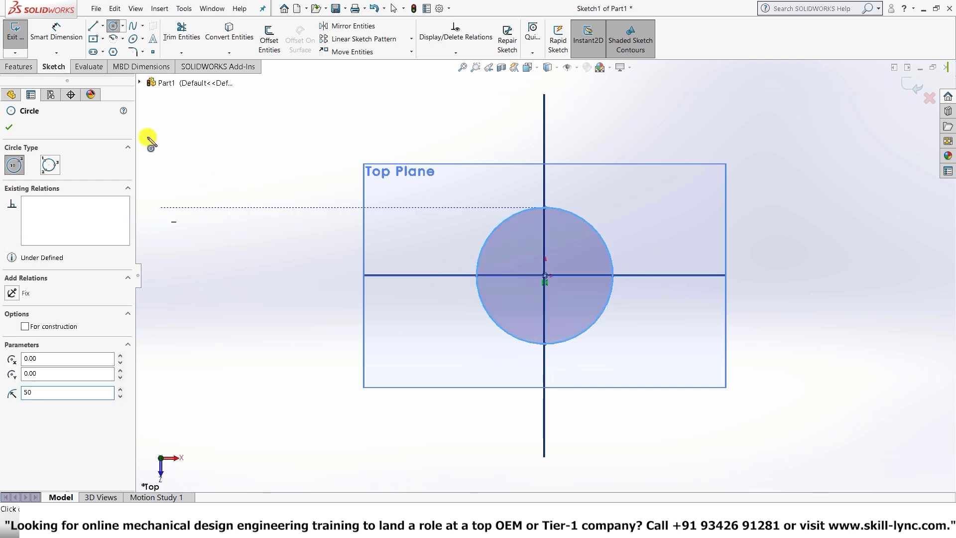
{"action": "left_click", "coordinate": [8, 127]}
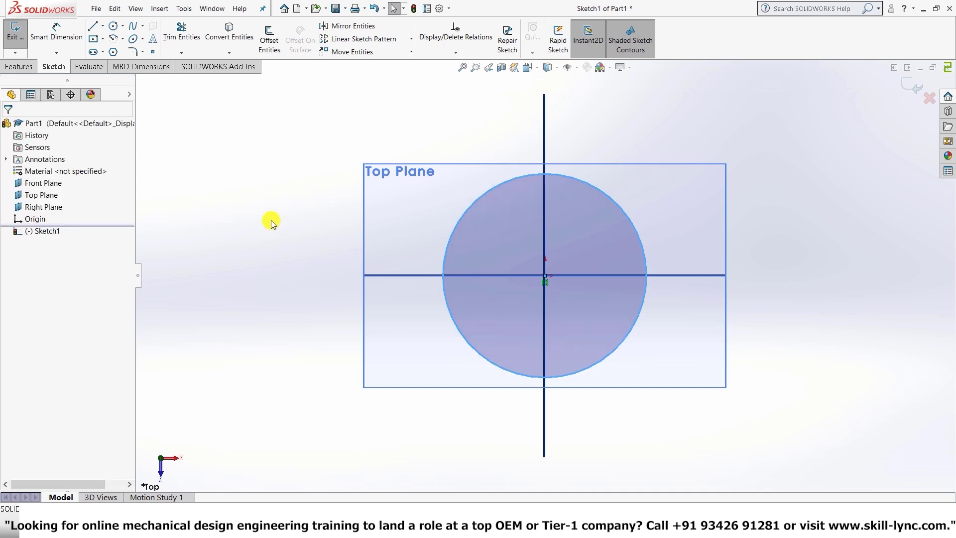
- Extrude the circle 100 mm with a Mid Plane end condition to make Boss-Extrude1
{"action": "left_click", "coordinate": [19, 66]}
{"action": "left_click", "coordinate": [22, 36]}
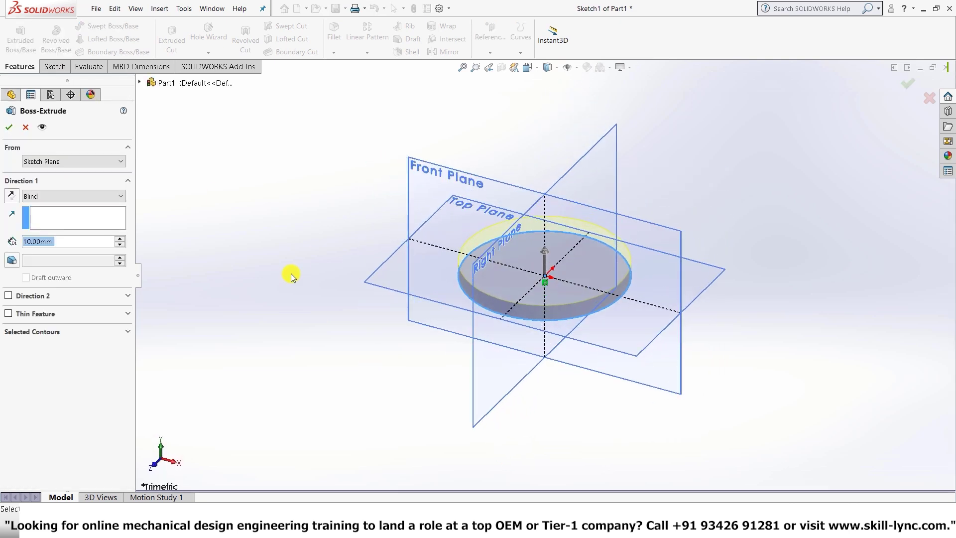
{"action": "type", "text": "100"}
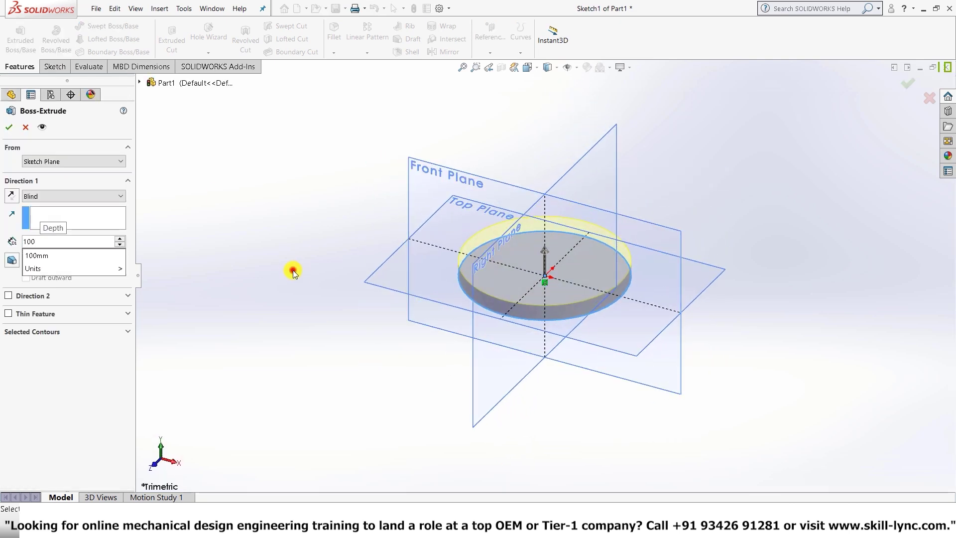
{"action": "key", "text": "Return"}
{"action": "left_click", "coordinate": [73, 161]}
{"action": "left_click", "coordinate": [77, 196]}
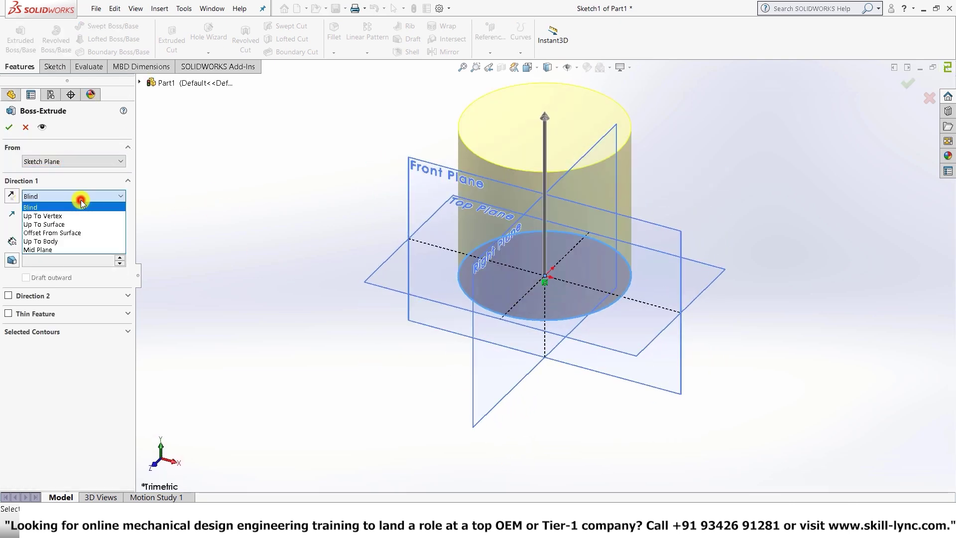
{"action": "left_click", "coordinate": [53, 250]}
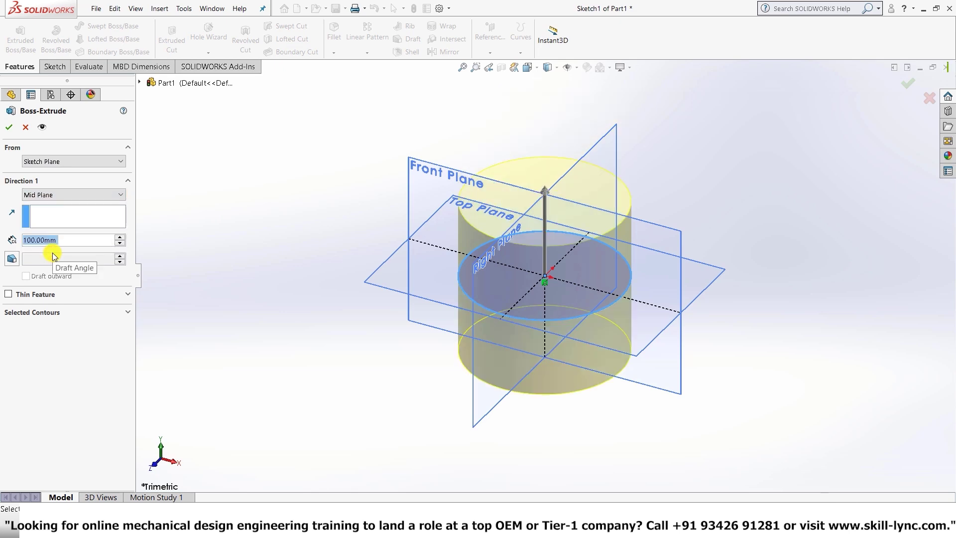
{"action": "left_click", "coordinate": [5, 129]}
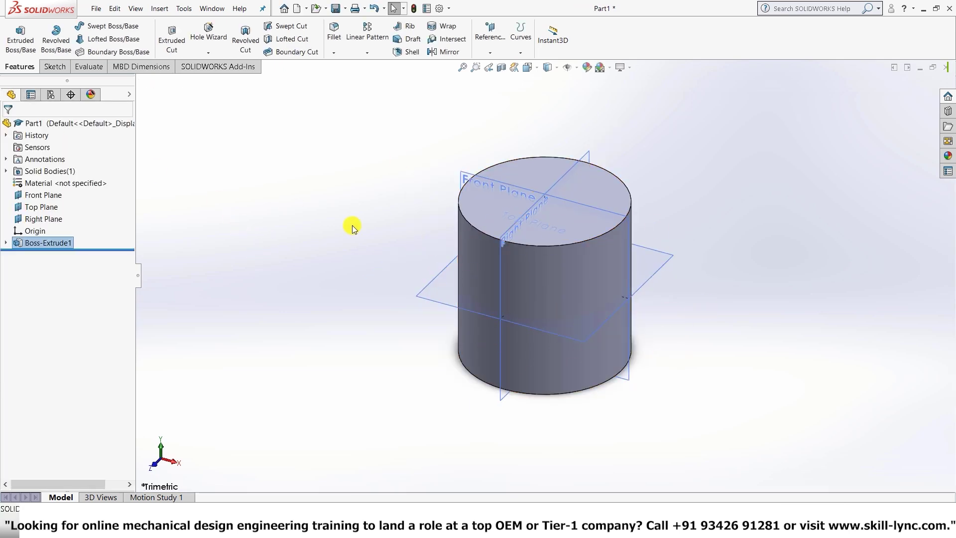
- Enable the SOLIDWORKS Simulation add-in
{"action": "left_click", "coordinate": [331, 196]}
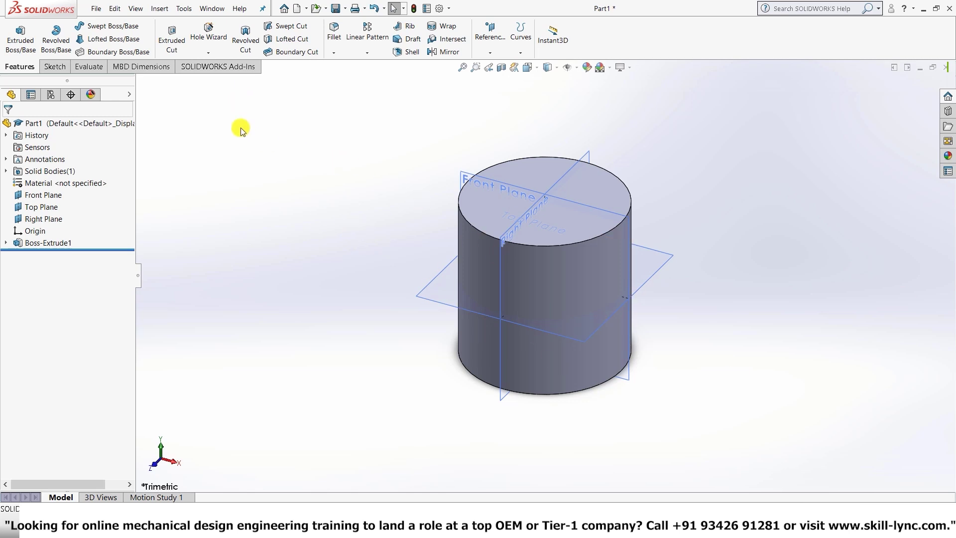
{"action": "left_click", "coordinate": [251, 66]}
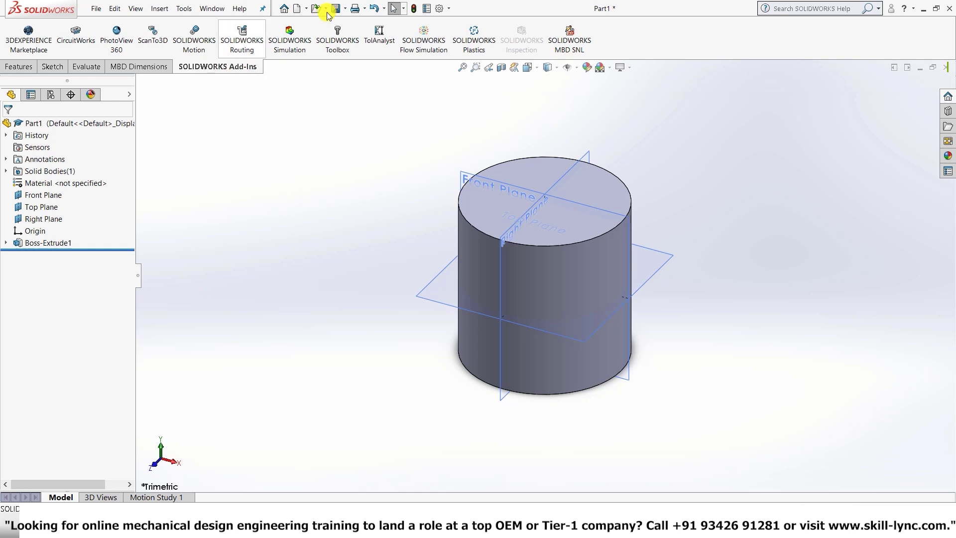
{"action": "left_click", "coordinate": [299, 47]}
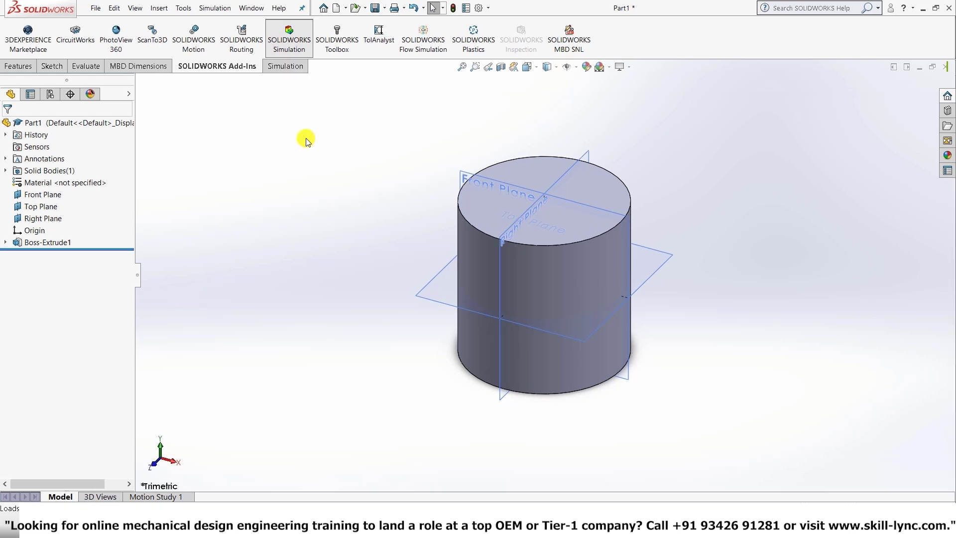
- Create a new static study named Cylinder Static
{"action": "left_click", "coordinate": [291, 69]}
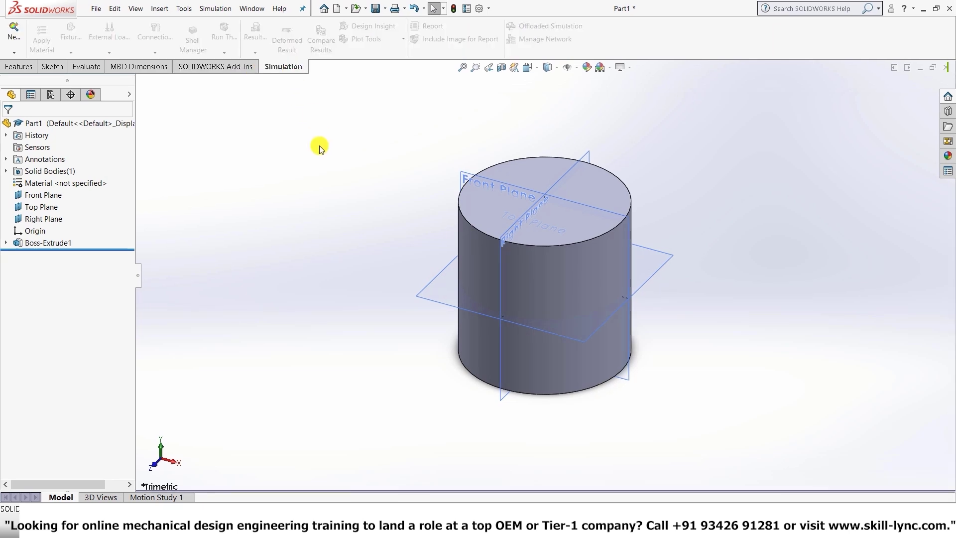
{"action": "left_click", "coordinate": [11, 33]}
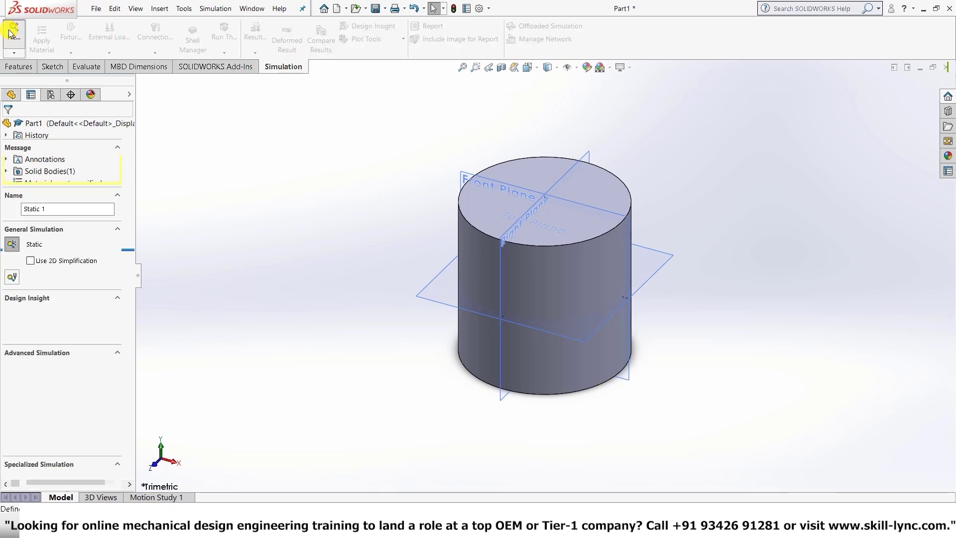
{"action": "left_click", "coordinate": [81, 210]}
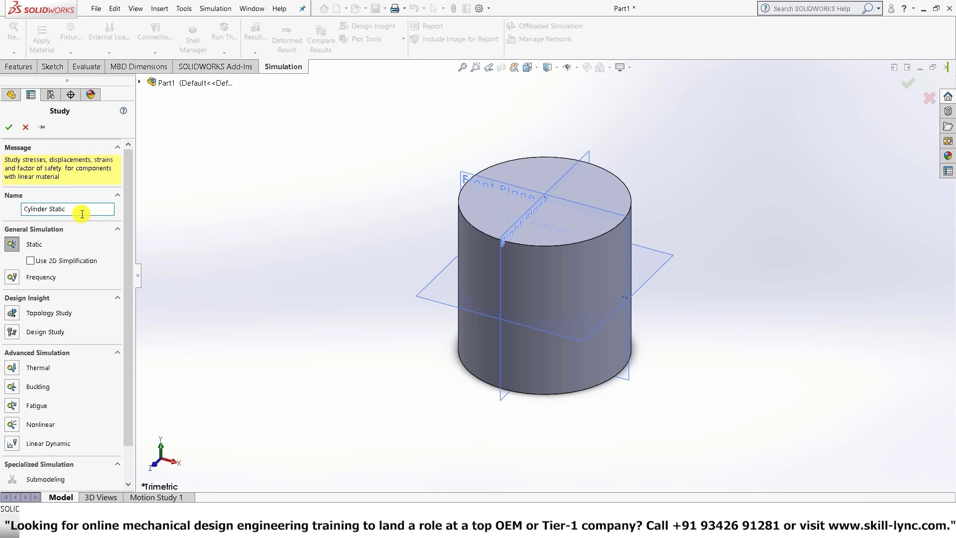
{"action": "key", "text": "Return"}
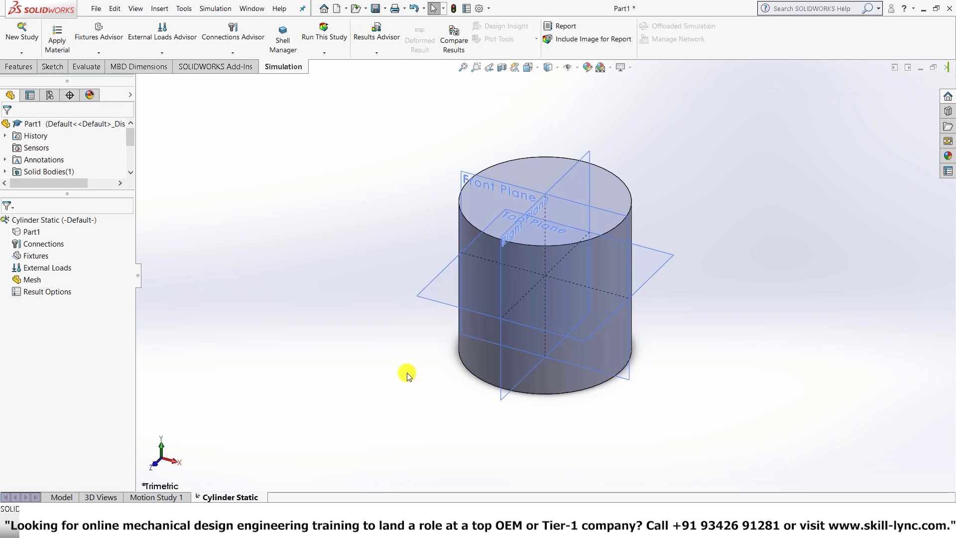
- Assign Brass as the cylinder's material
{"action": "right_click", "coordinate": [31, 232]}
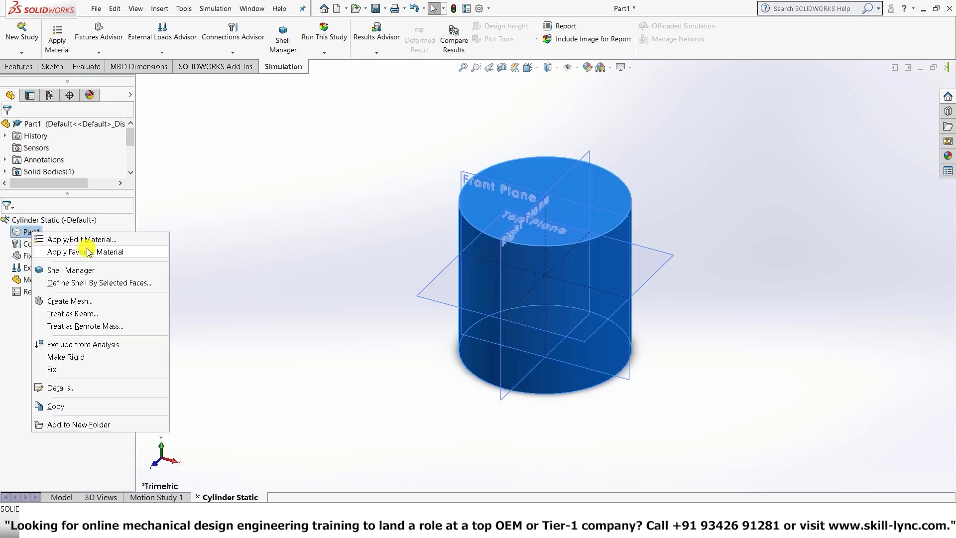
{"action": "mouse_move", "coordinate": [89, 251]}
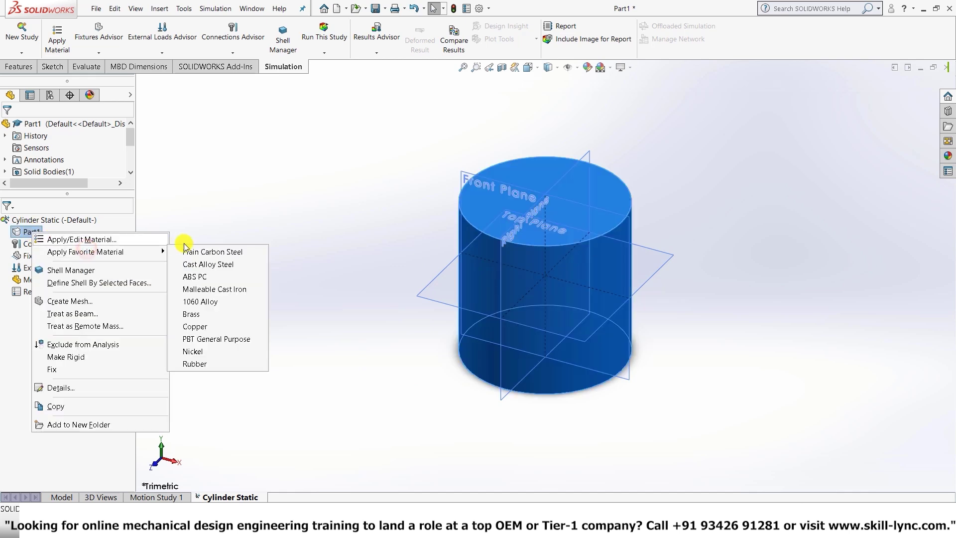
{"action": "left_click", "coordinate": [210, 320]}
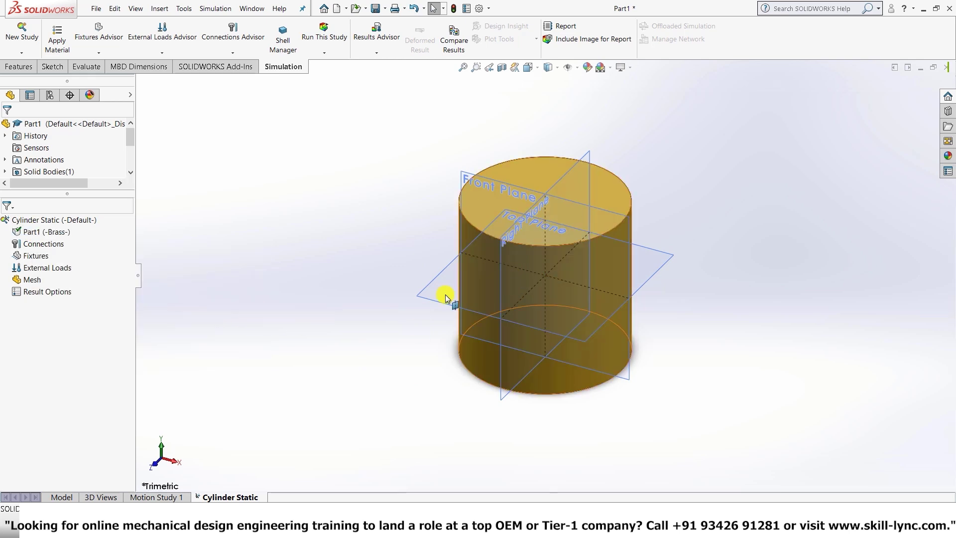
- Add a Fixed Geometry restraint on the cylinder's bottom face
{"action": "left_click", "coordinate": [32, 256]}
{"action": "right_click", "coordinate": [33, 257]}
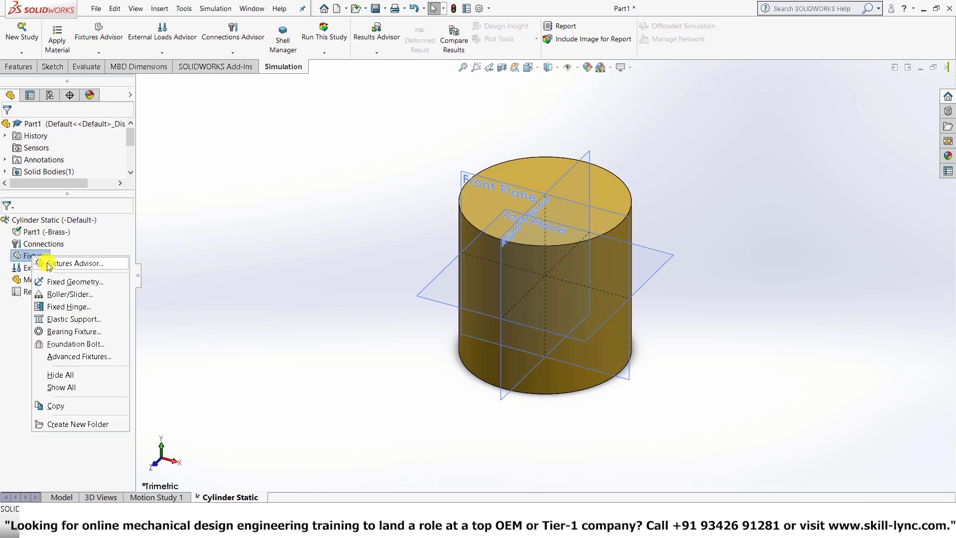
{"action": "left_click", "coordinate": [60, 282]}
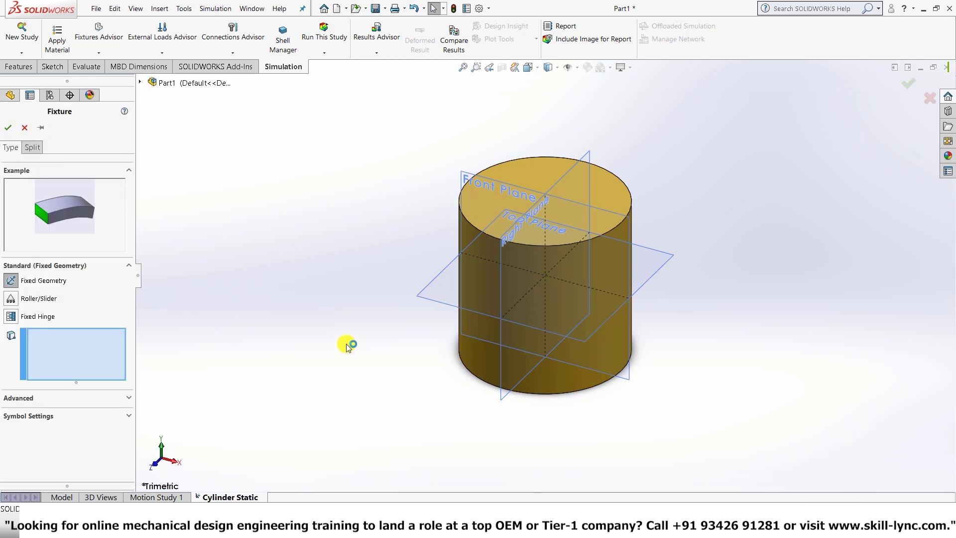
{"action": "middle_click_drag", "start_coordinate": [397, 354], "coordinate": [474, 327]}
{"action": "left_click", "coordinate": [513, 363]}
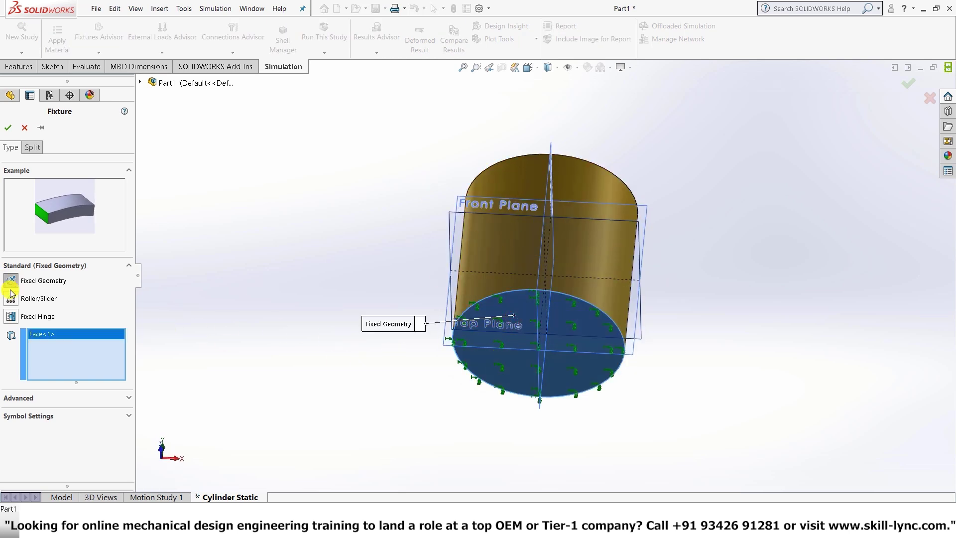
{"action": "left_click", "coordinate": [8, 128]}
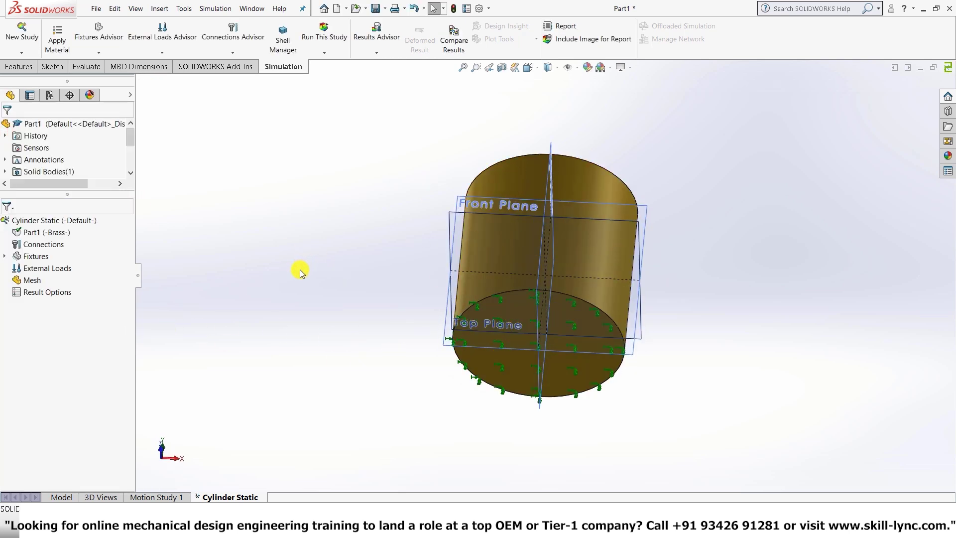
{"action": "key", "text": "ctrl+7"}
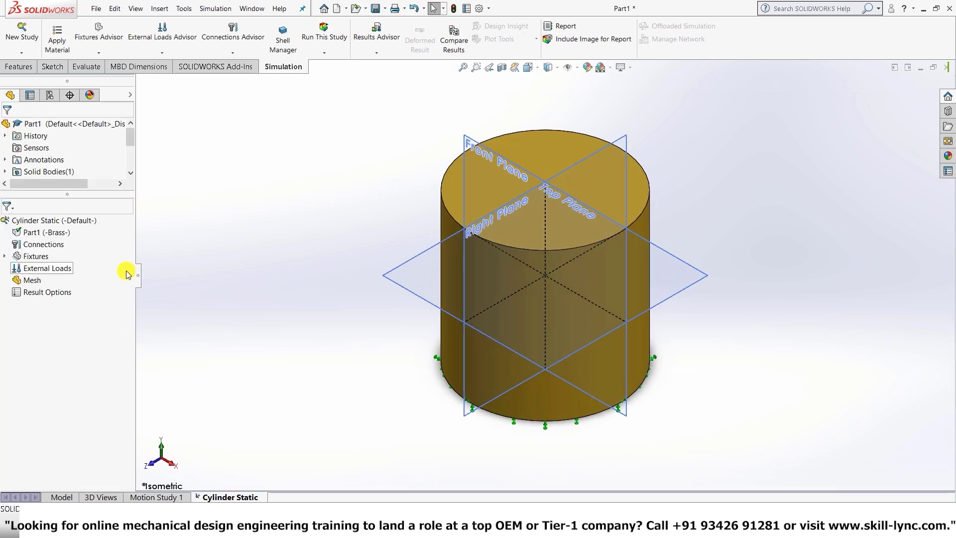
- Apply a 50000 N force normal to the cylinder's top face
{"action": "right_click", "coordinate": [13, 267]}
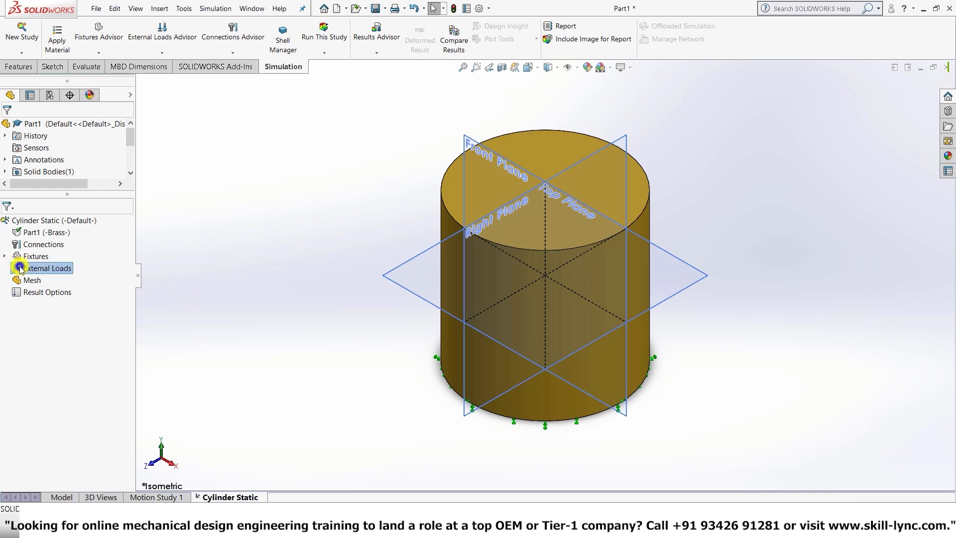
{"action": "left_click", "coordinate": [47, 43]}
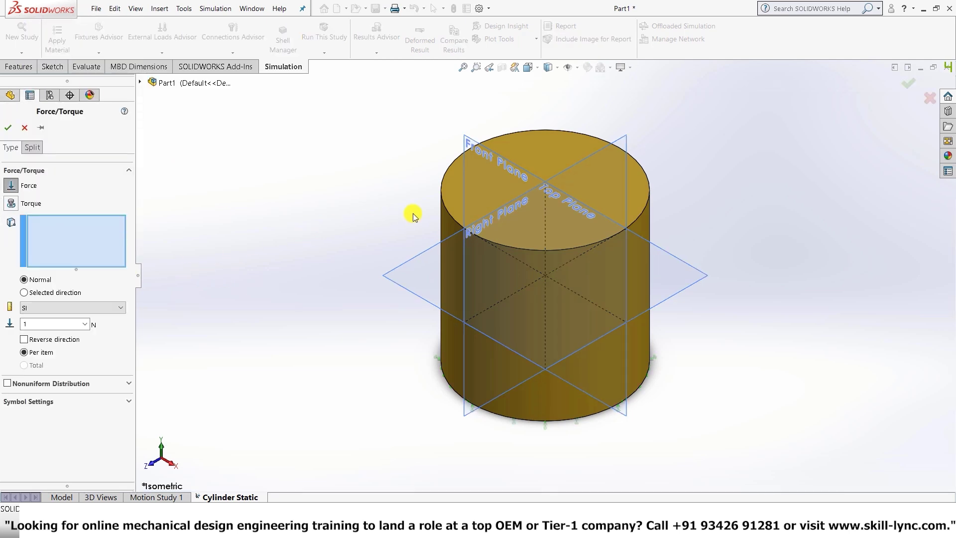
{"action": "left_click", "coordinate": [450, 187]}
{"action": "double_click", "coordinate": [71, 325]}
{"action": "type", "text": "50000"}
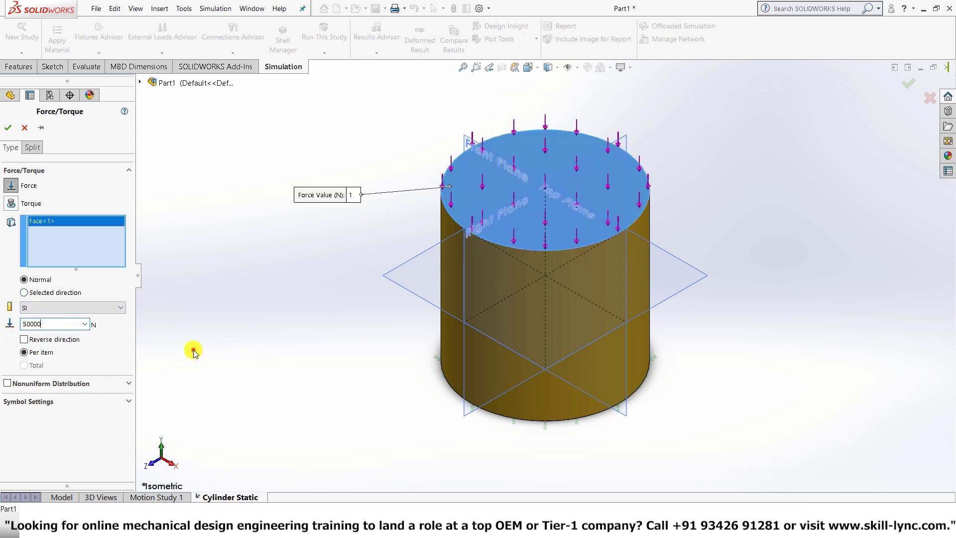
{"action": "left_click", "coordinate": [8, 128]}
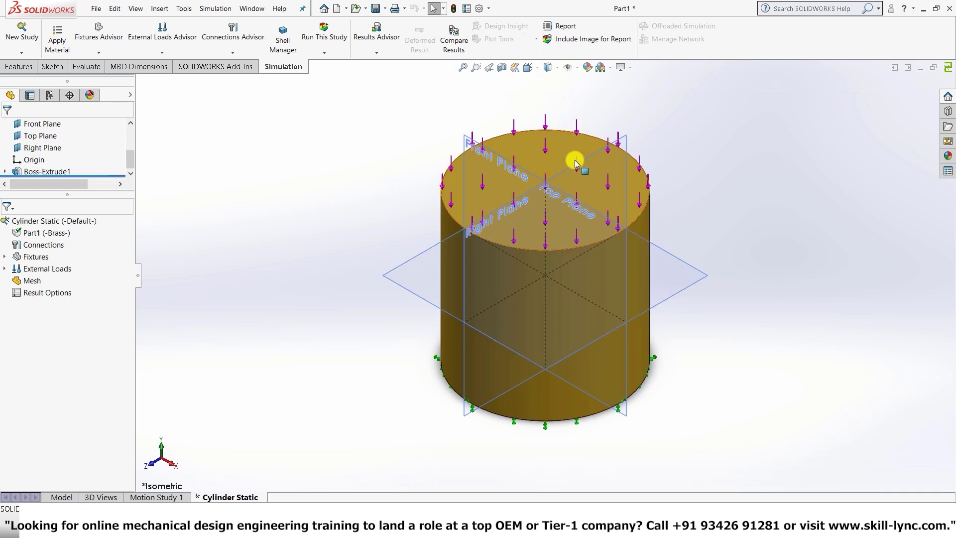
- Generate a standard solid mesh with a 9 mm element size
{"action": "right_click", "coordinate": [30, 280]}
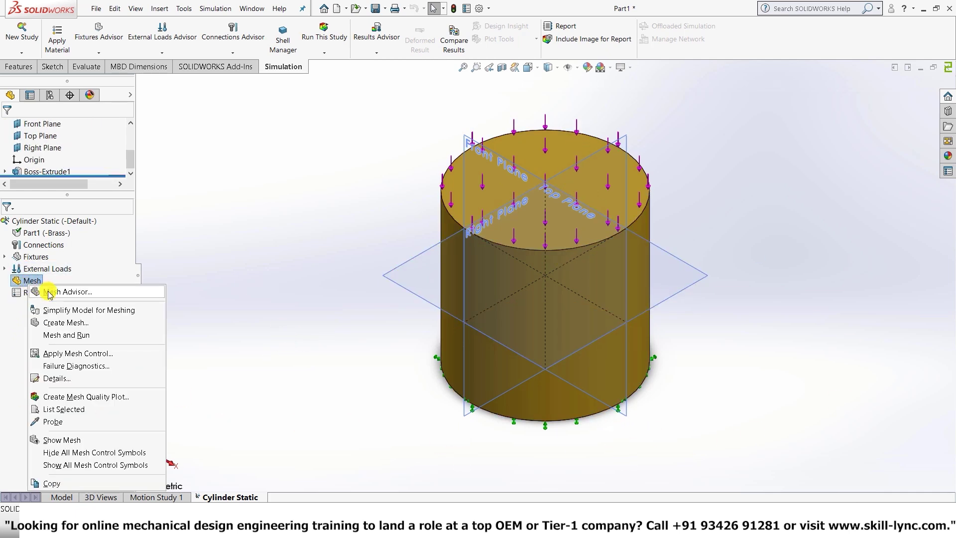
{"action": "left_click", "coordinate": [63, 324]}
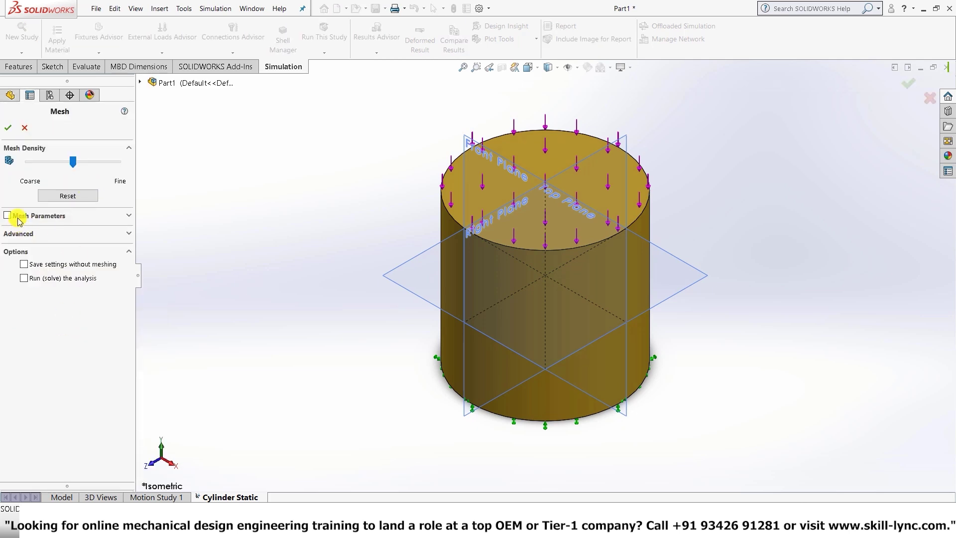
{"action": "left_click", "coordinate": [9, 216]}
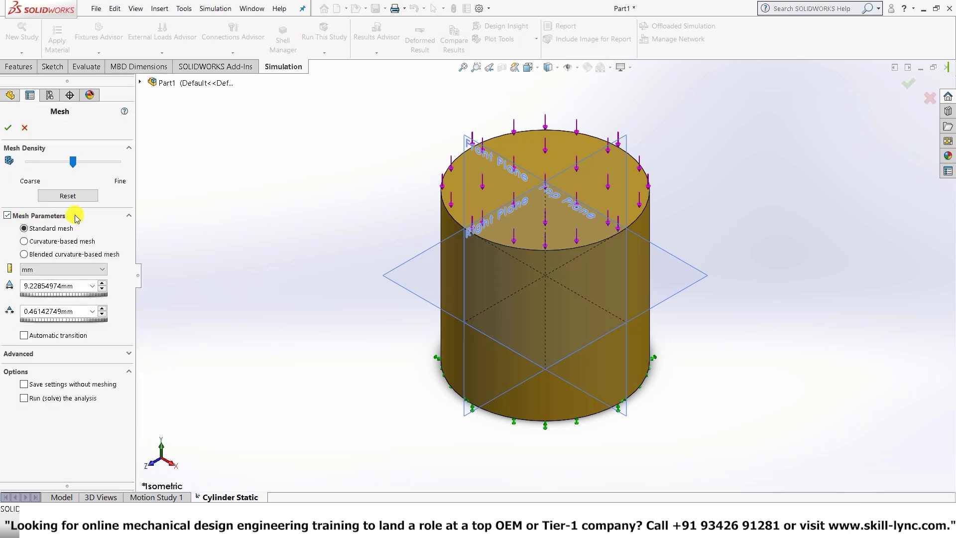
{"action": "left_click", "coordinate": [26, 285]}
{"action": "type", "text": "9"}
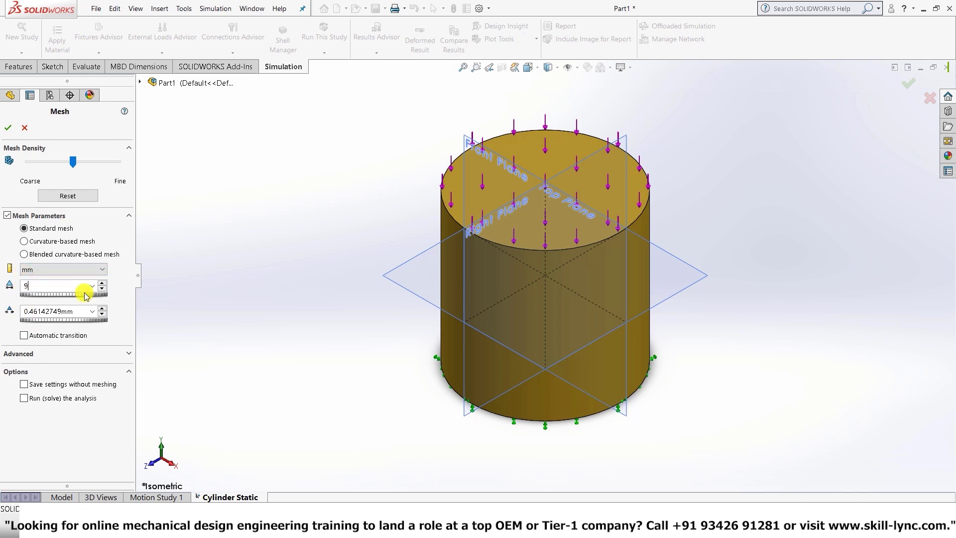
{"action": "left_click", "coordinate": [171, 300]}
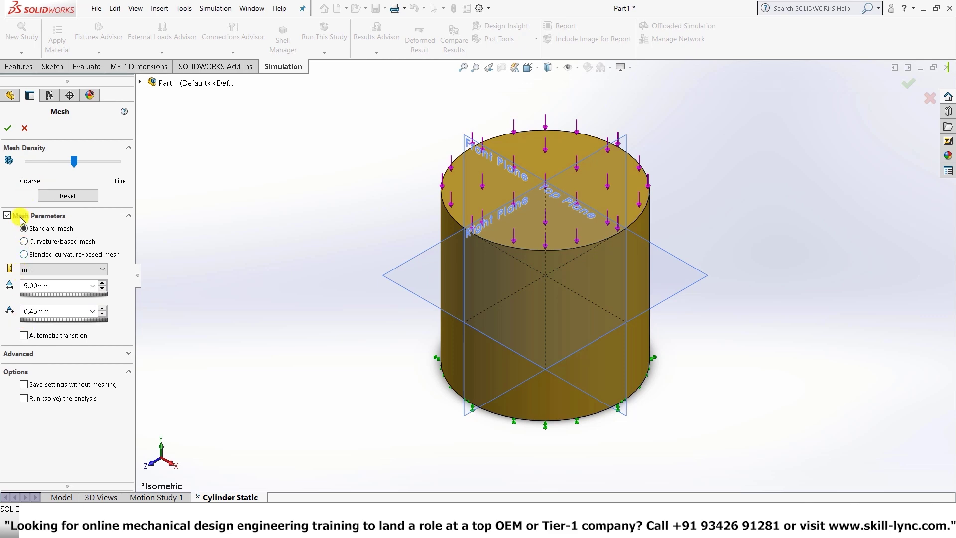
{"action": "left_click", "coordinate": [8, 127]}
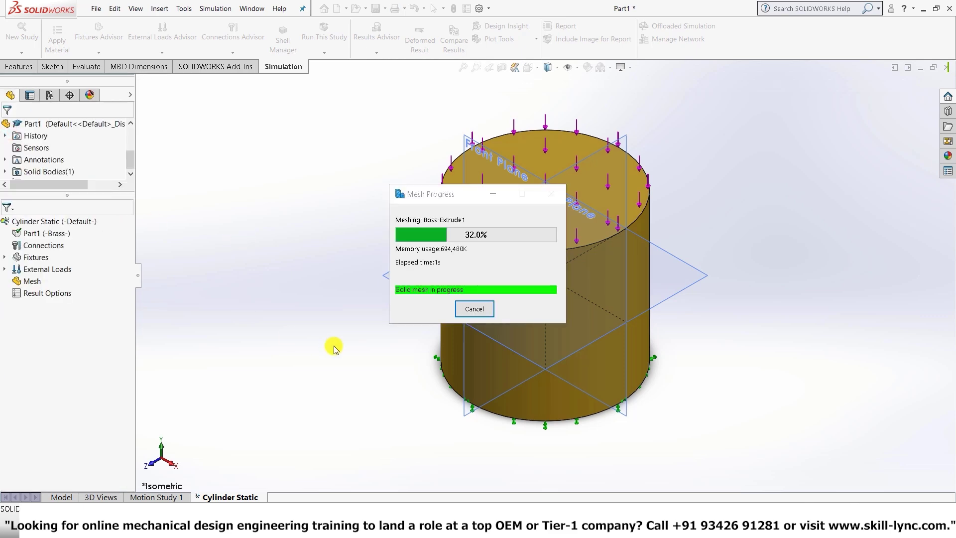
{"action": "middle_click_drag", "start_coordinate": [419, 426], "coordinate": [309, 299]}
{"action": "left_click", "coordinate": [328, 277]}
{"action": "key", "text": "ctrl+7"}
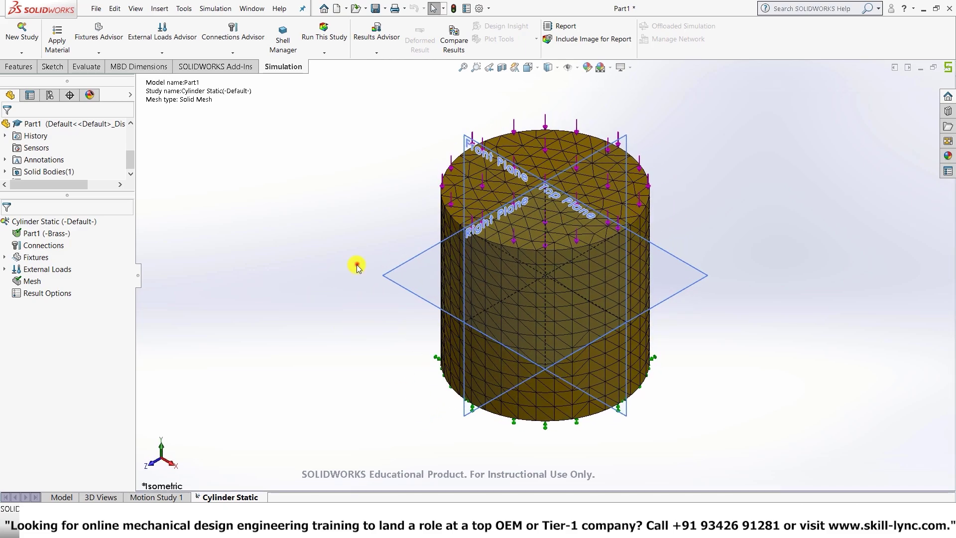
- Run the study and inspect the von Mises stress plot, peaking at 9.542e+06 N/m^2
{"action": "left_click", "coordinate": [325, 31]}
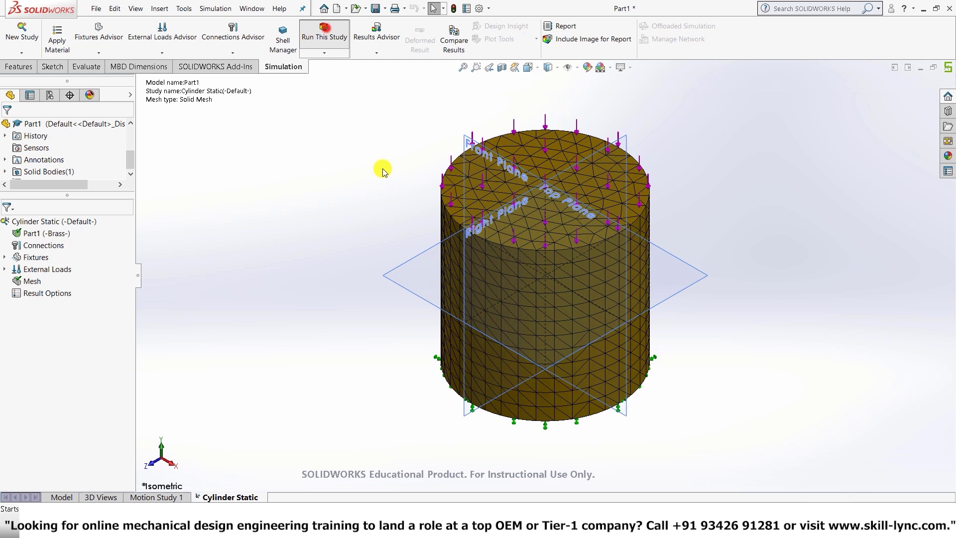
{"action": "left_click", "coordinate": [334, 265]}
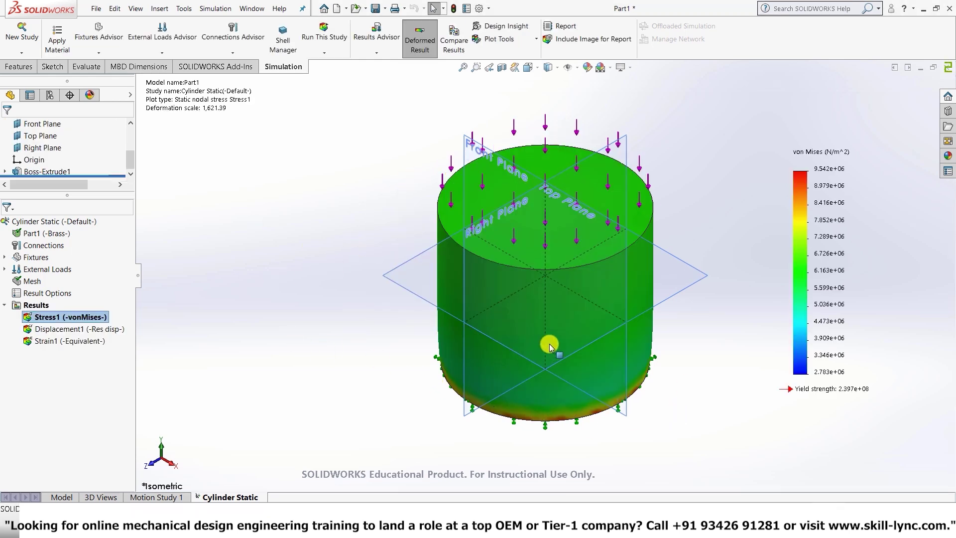
{"action": "middle_click_drag", "start_coordinate": [546, 264], "coordinate": [516, 330]}
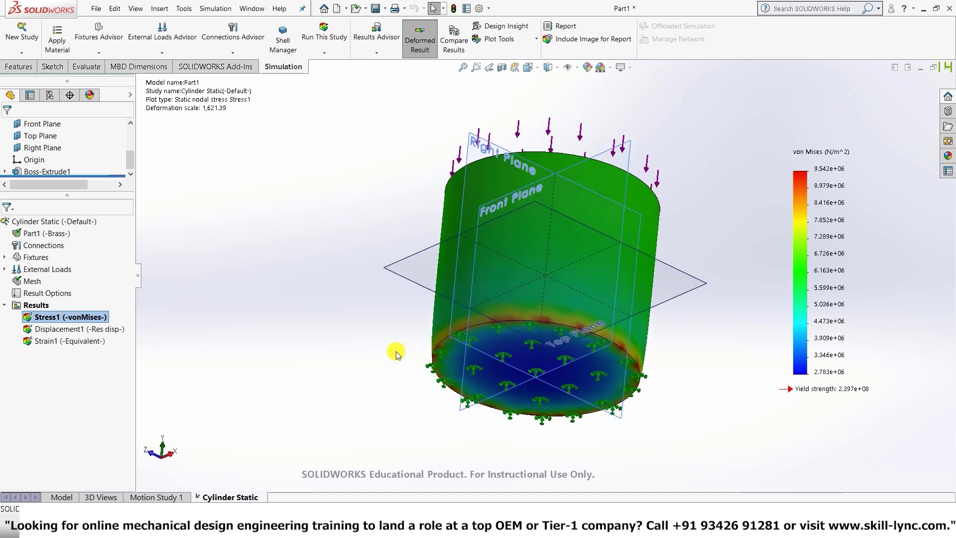
{"action": "middle_click_drag", "start_coordinate": [374, 314], "coordinate": [393, 334]}
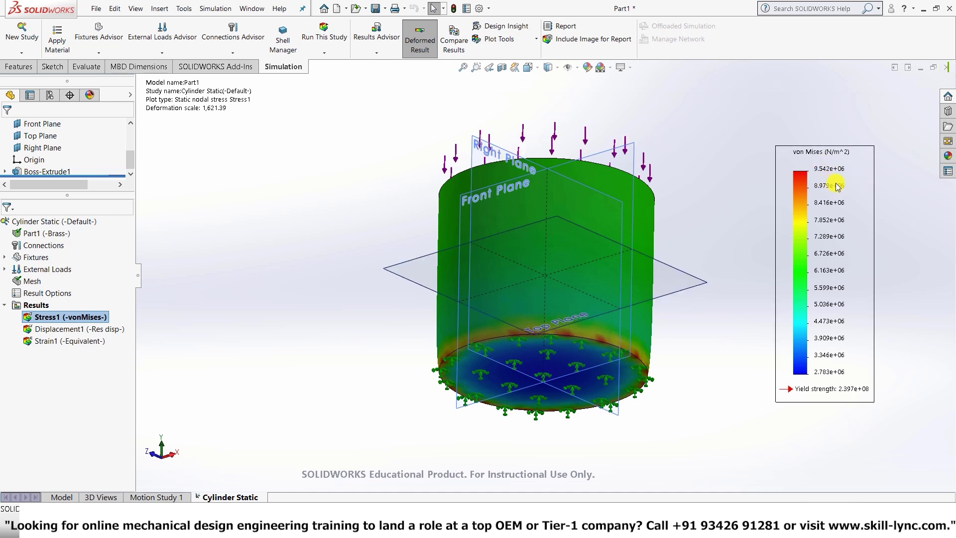
{"action": "middle_click_drag", "start_coordinate": [540, 154], "coordinate": [696, 115]}
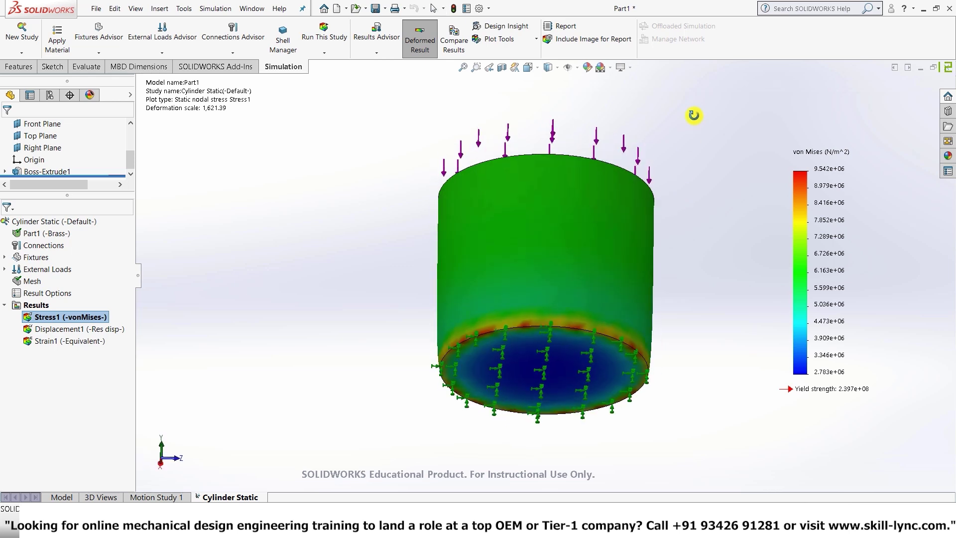
{"action": "left_click", "coordinate": [735, 363]}
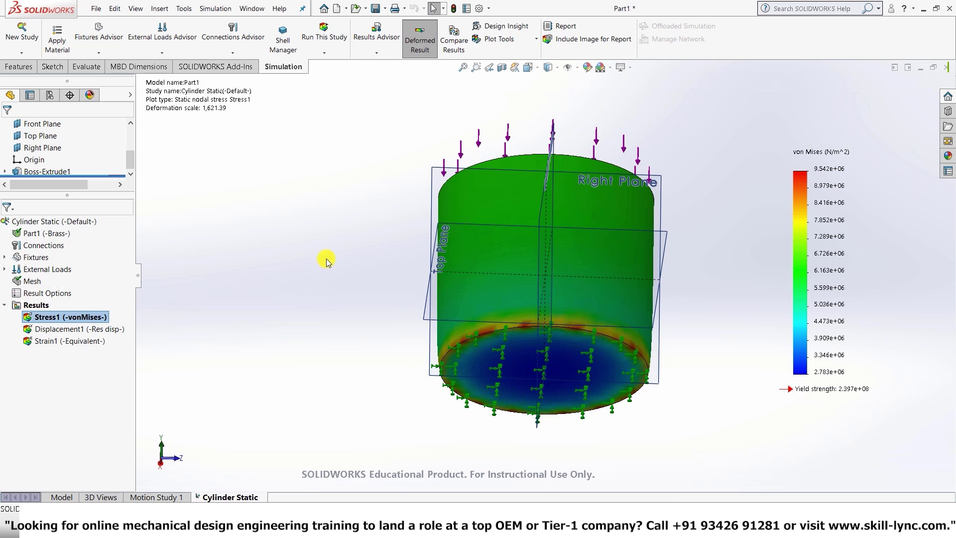
{"action": "key", "text": "ctrl+7"}
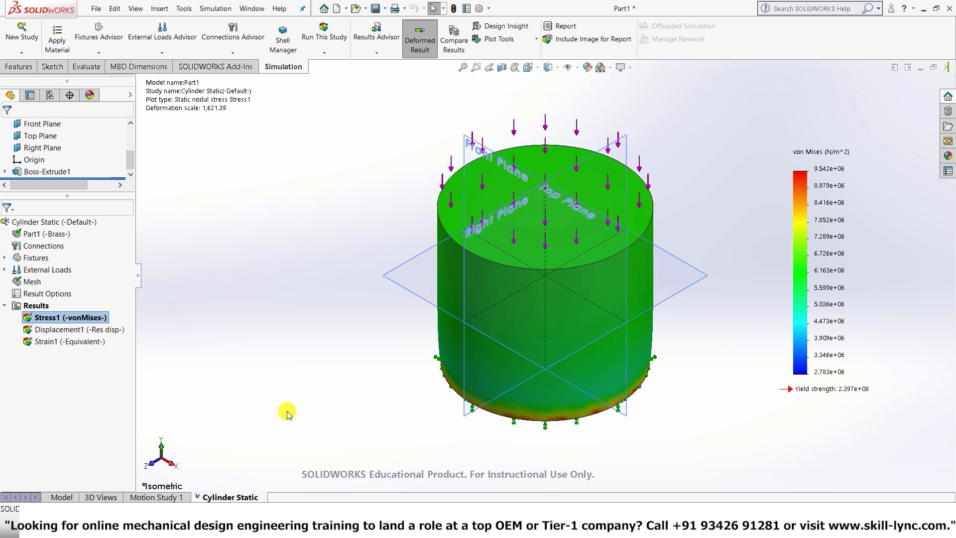
- Create Design Study 1 from the Cylinder Static tab's context menu
{"action": "right_click", "coordinate": [225, 497]}
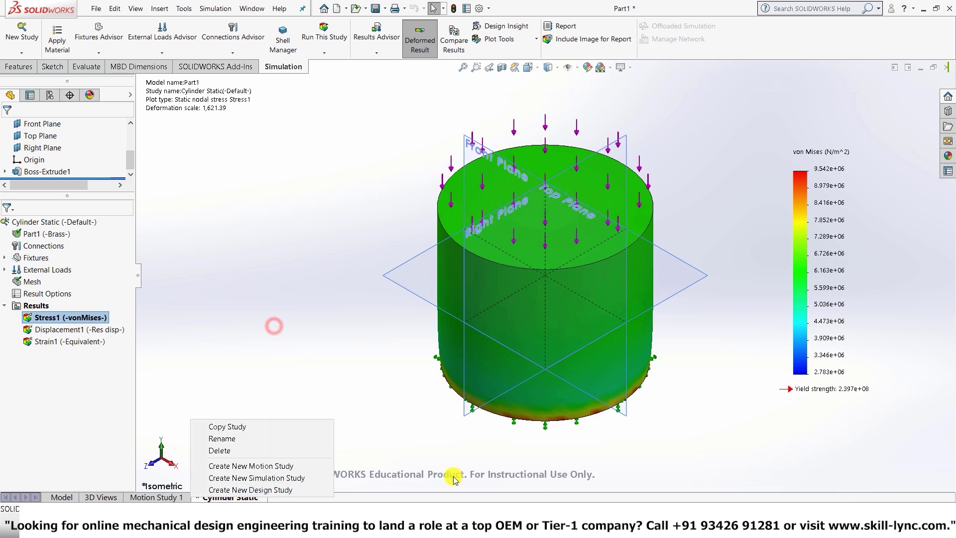
{"action": "left_click", "coordinate": [319, 344]}
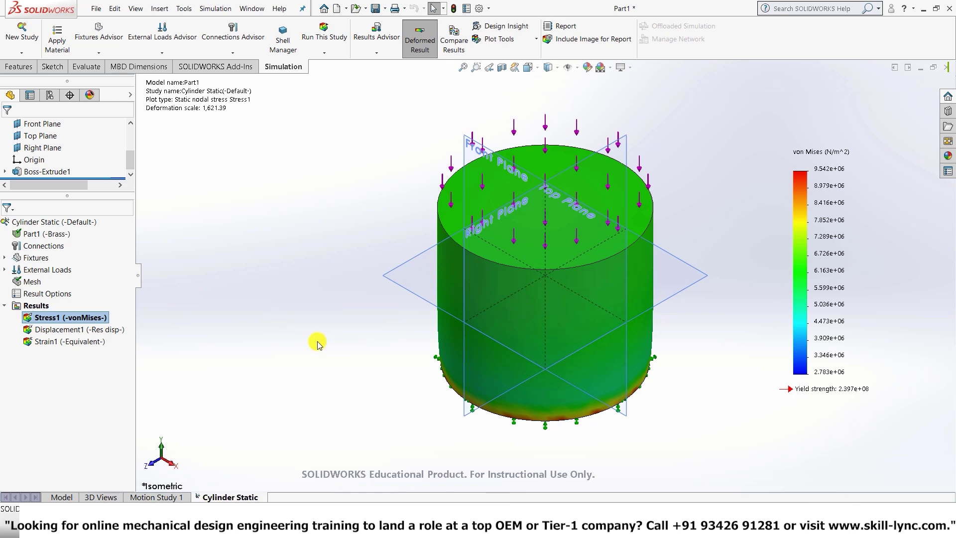
{"action": "right_click", "coordinate": [234, 498]}
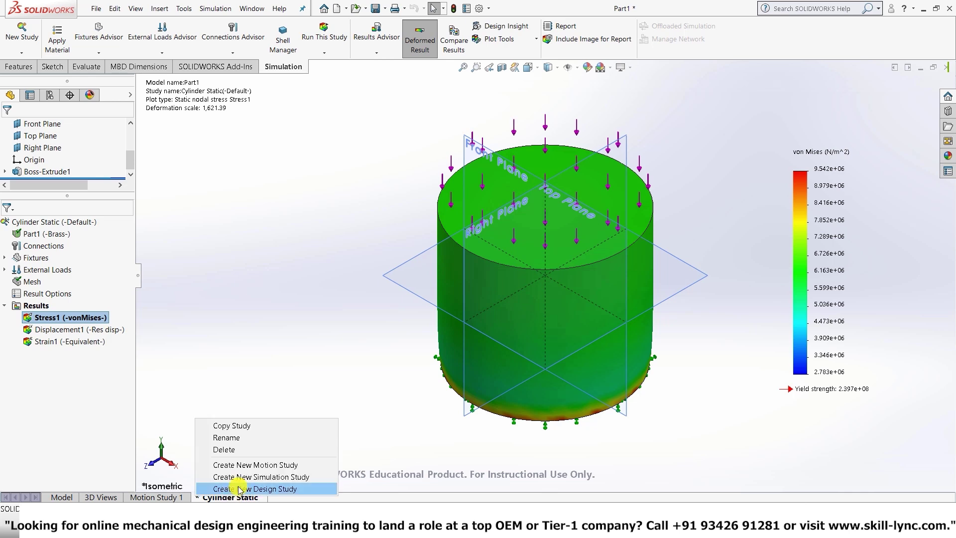
{"action": "left_click", "coordinate": [240, 490]}
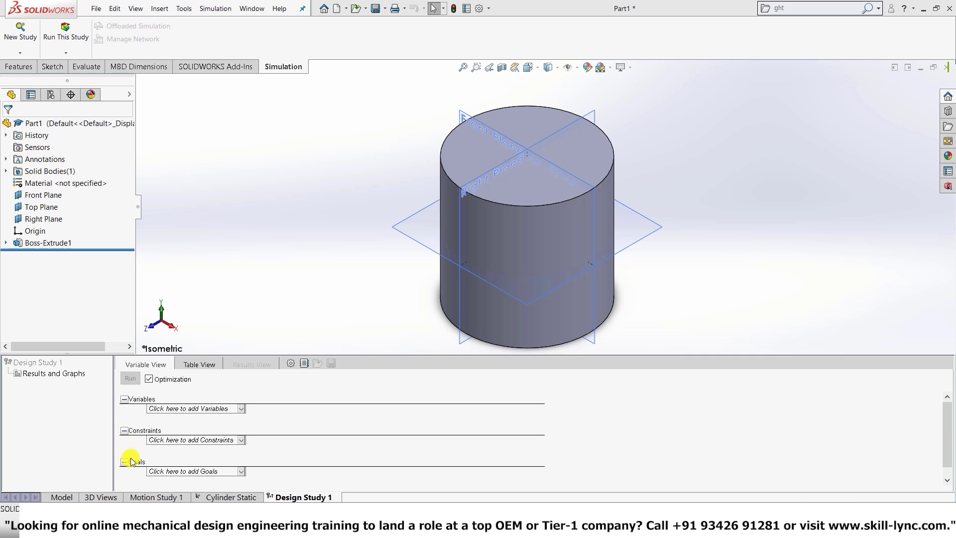
- Define a Model Dimension parameter named Height linked to the cylinder's 100 mm height
{"action": "left_click", "coordinate": [235, 408]}
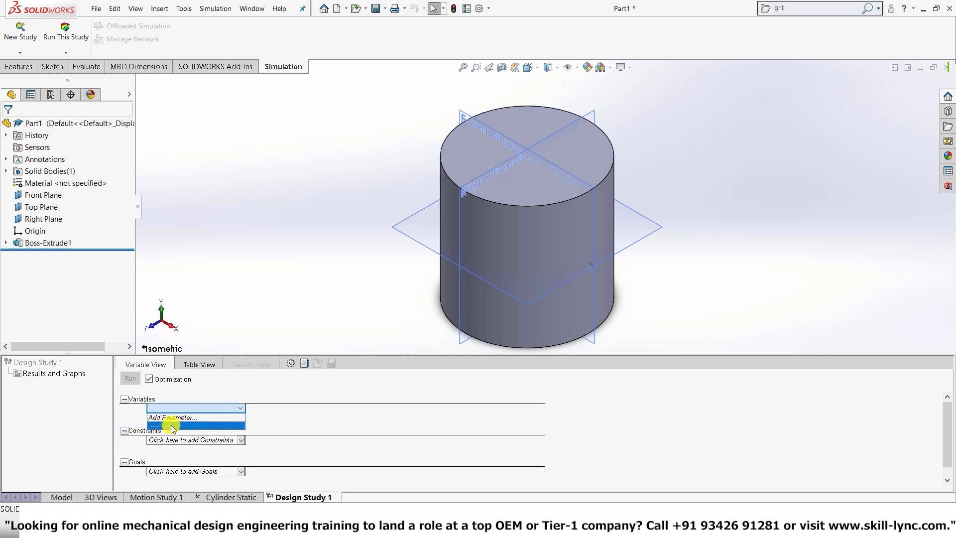
{"action": "left_click", "coordinate": [186, 419]}
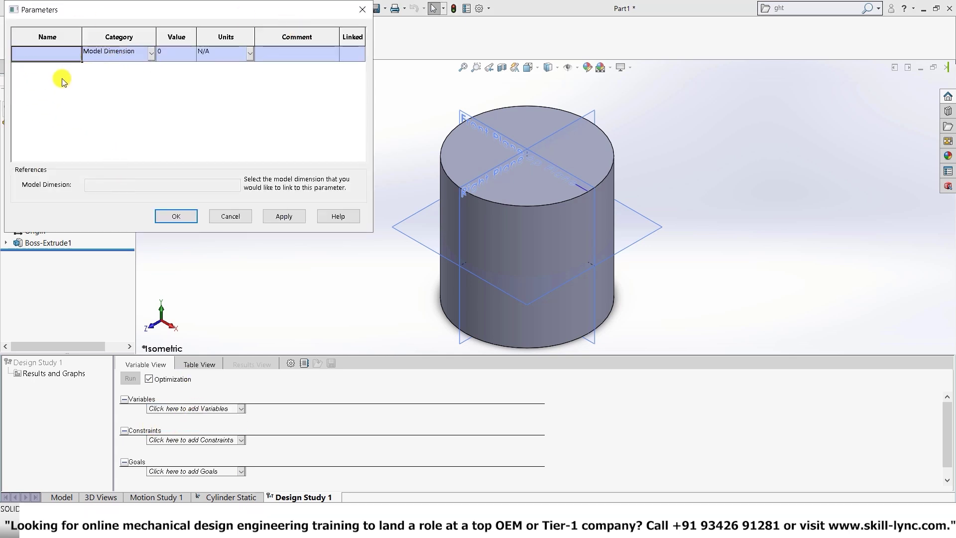
{"action": "left_click", "coordinate": [115, 55]}
{"action": "left_click", "coordinate": [113, 67]}
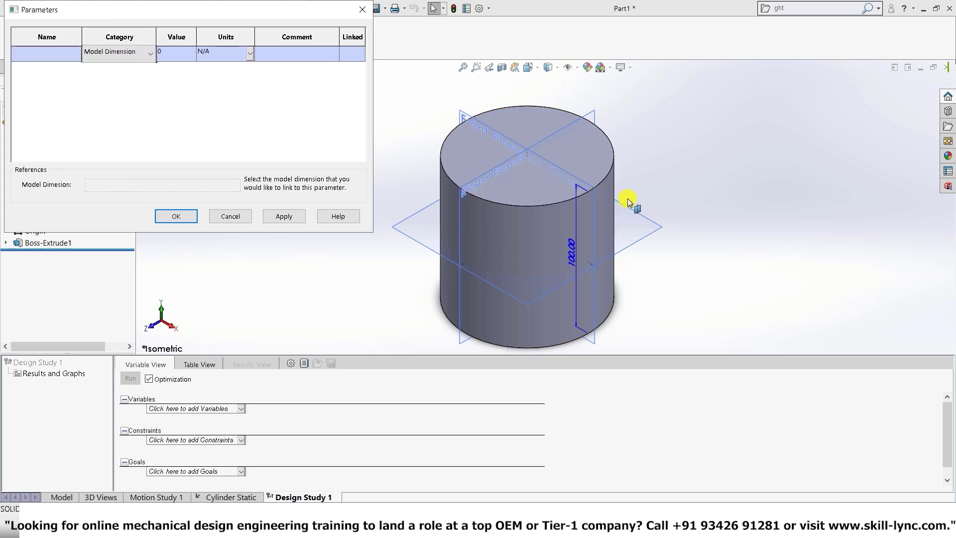
{"action": "left_click", "coordinate": [573, 250]}
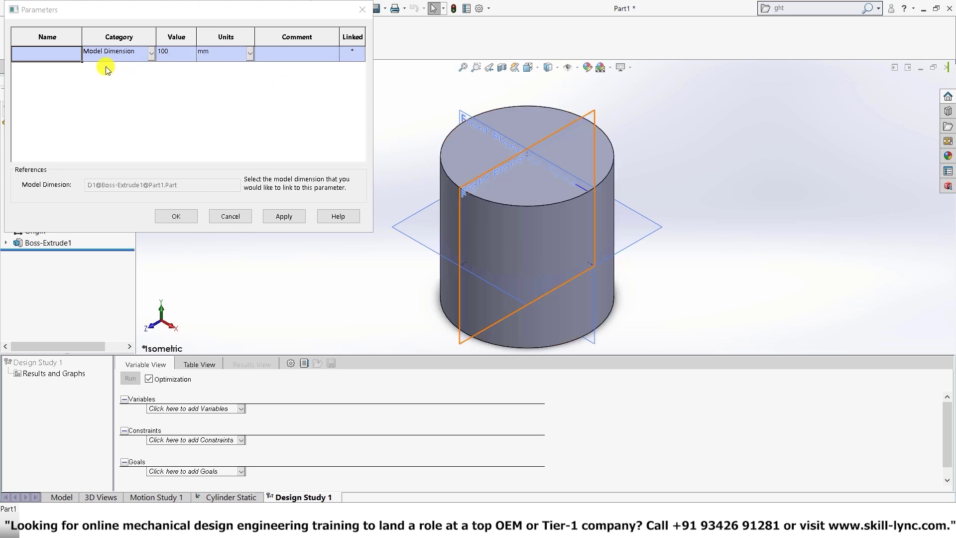
{"action": "left_click", "coordinate": [61, 56]}
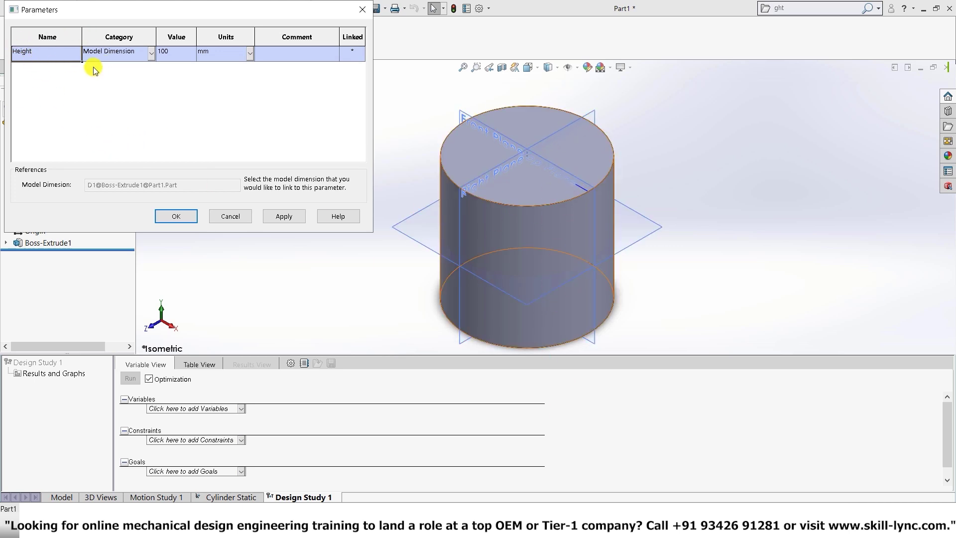
{"action": "key", "text": "Tab"}
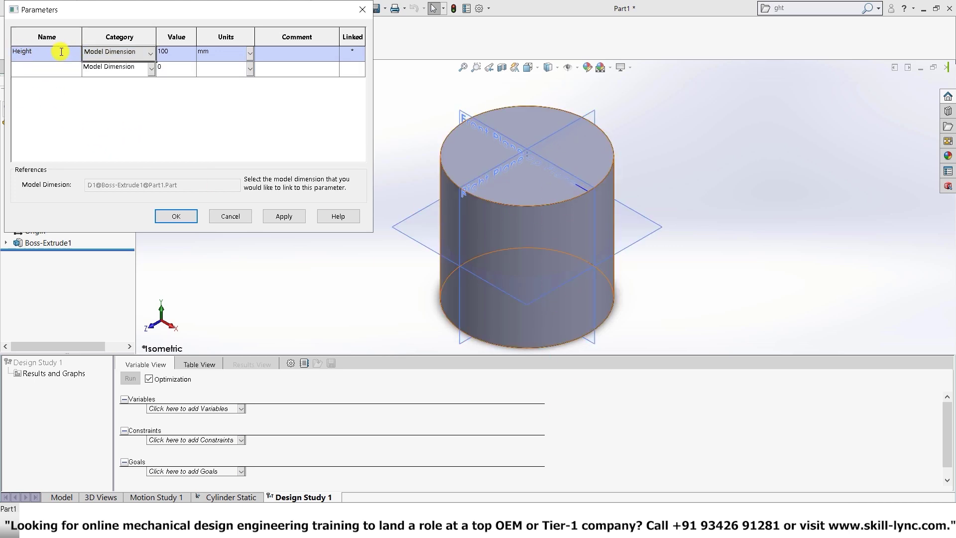
- Add Height as a variable from 50 to 150 mm in 50 mm steps
{"action": "left_click", "coordinate": [52, 67]}
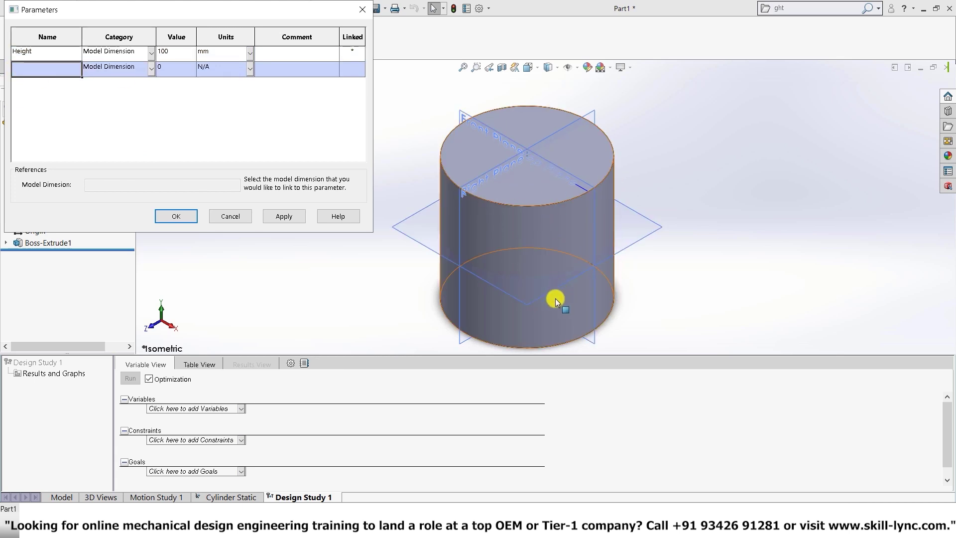
{"action": "middle_click_drag", "start_coordinate": [553, 241], "coordinate": [548, 71]}
{"action": "scroll", "coordinate": [533, 217], "scroll_direction": "down", "scroll_amount": 3}
{"action": "scroll", "coordinate": [534, 216], "scroll_direction": "up", "scroll_amount": 2}
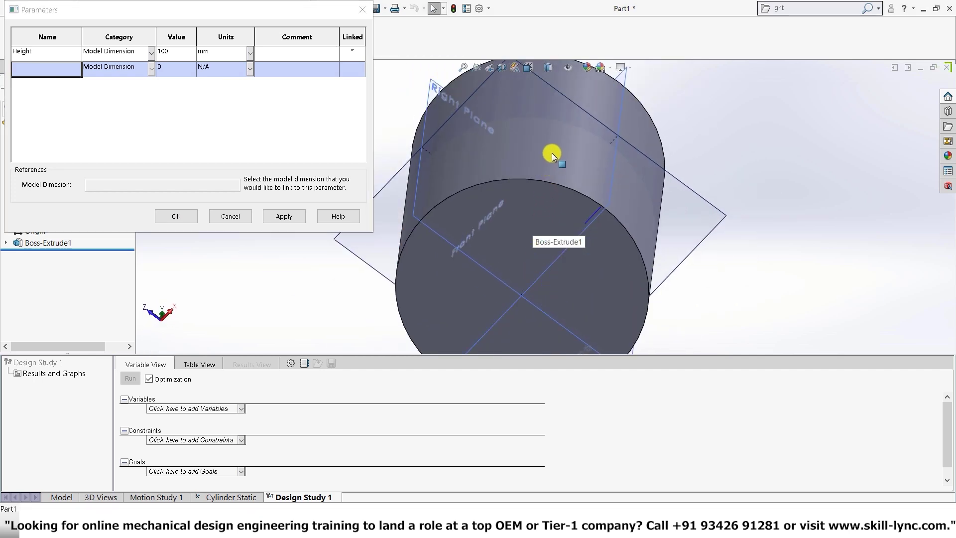
{"action": "key", "text": "ctrl+5"}
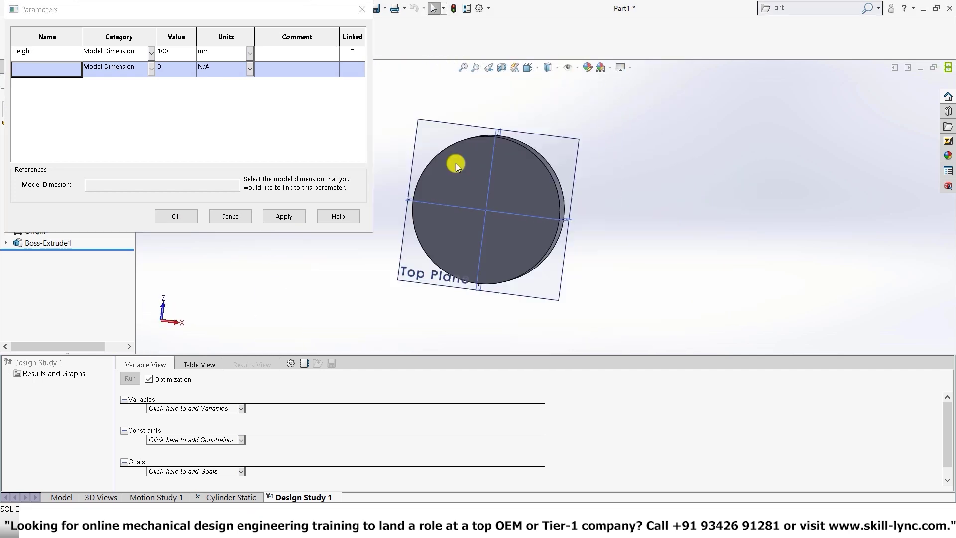
{"action": "scroll", "coordinate": [455, 164], "scroll_direction": "down", "scroll_amount": 3}
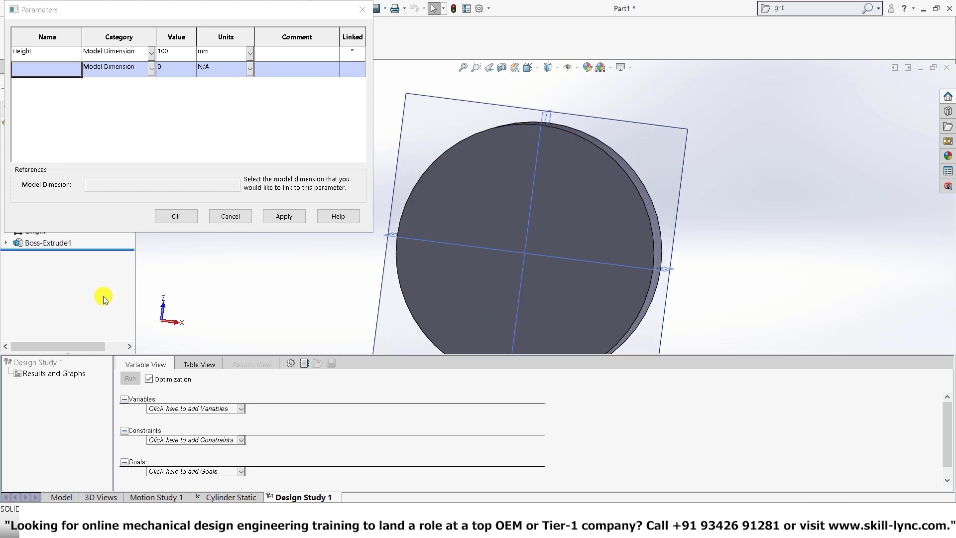
{"action": "left_click", "coordinate": [184, 214]}
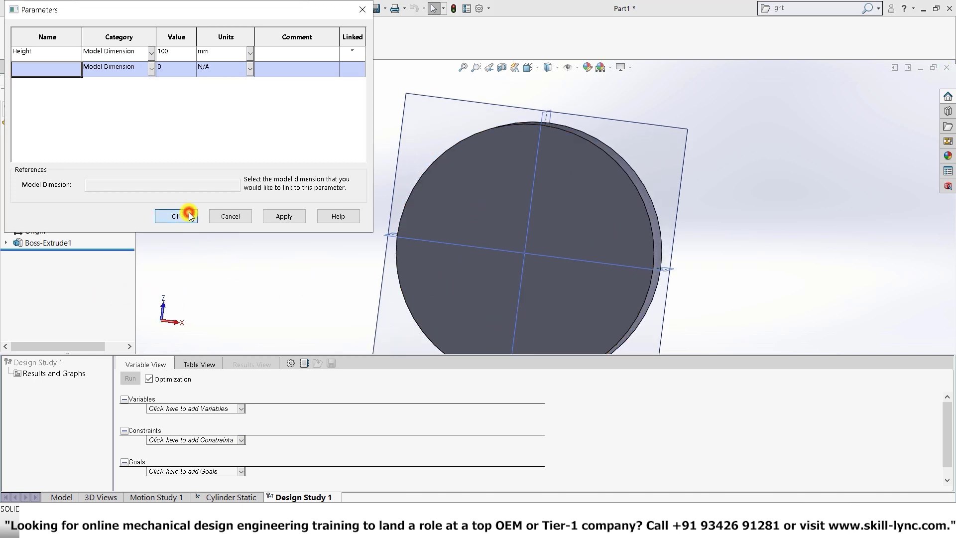
- Dimension the circle in Sketch1 with a Ø100 mm diameter and exit the sketch
{"action": "left_click", "coordinate": [64, 493]}
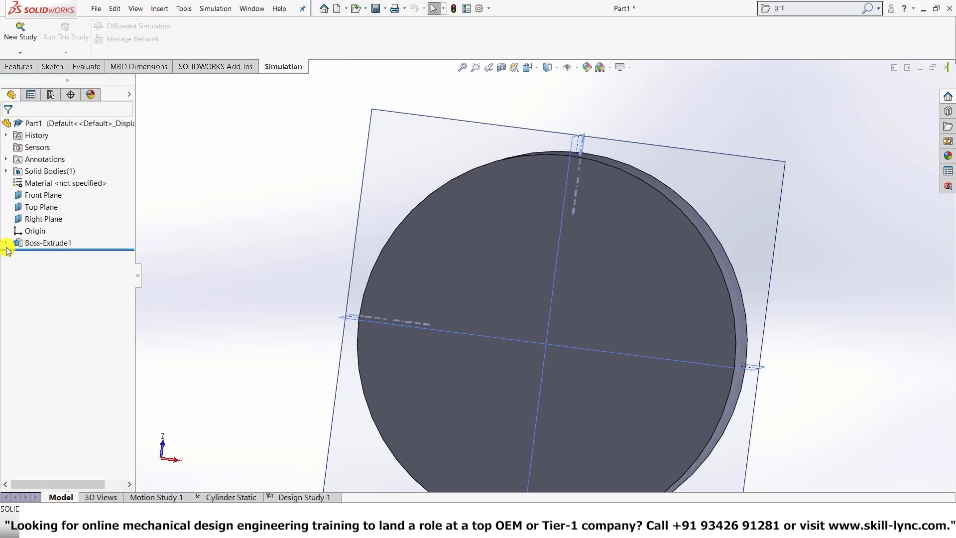
{"action": "left_click", "coordinate": [6, 245]}
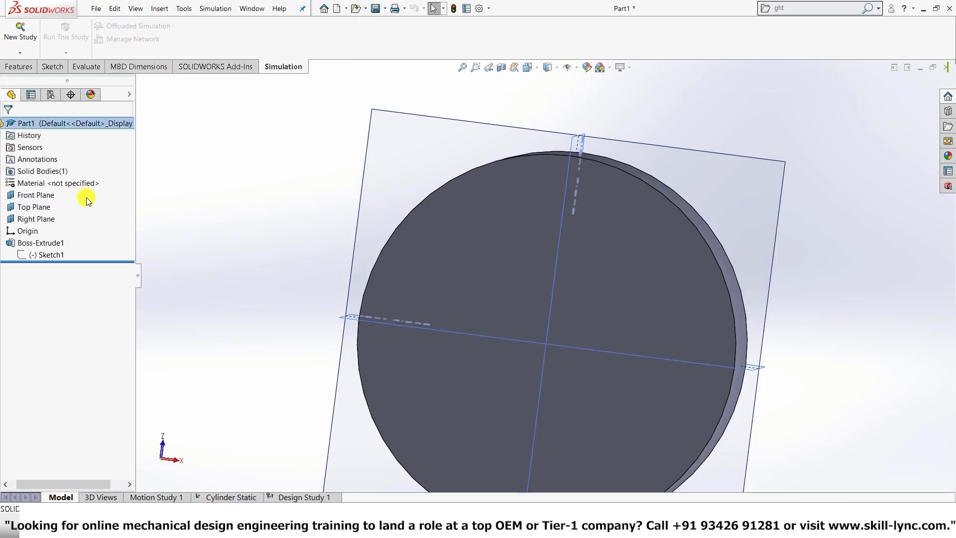
{"action": "right_click", "coordinate": [52, 254]}
{"action": "left_click", "coordinate": [63, 226]}
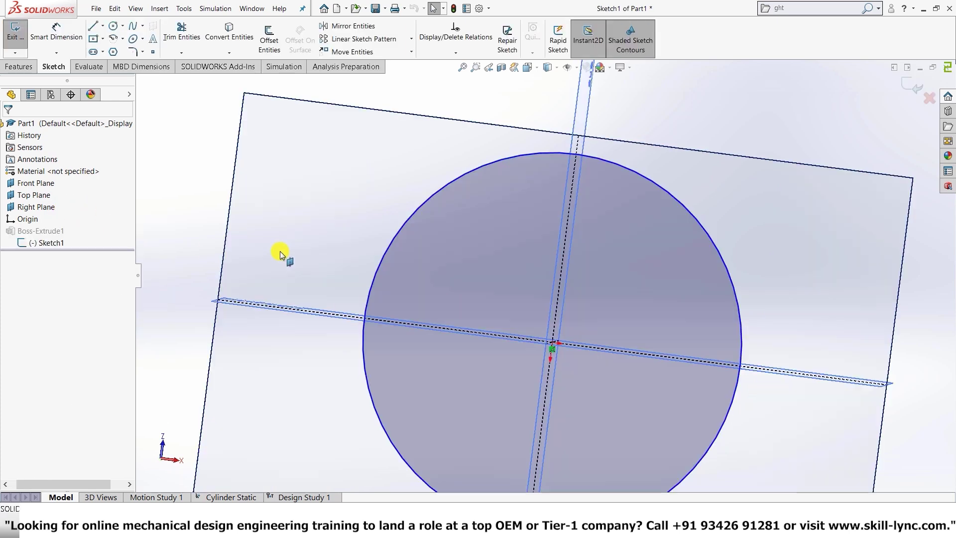
{"action": "left_click", "coordinate": [57, 31]}
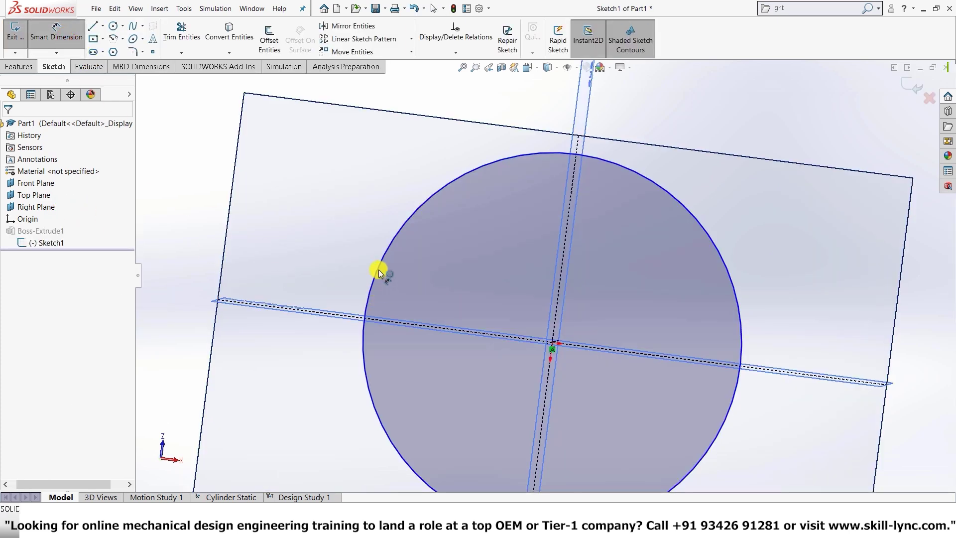
{"action": "left_click", "coordinate": [378, 269]}
{"action": "left_click", "coordinate": [359, 223]}
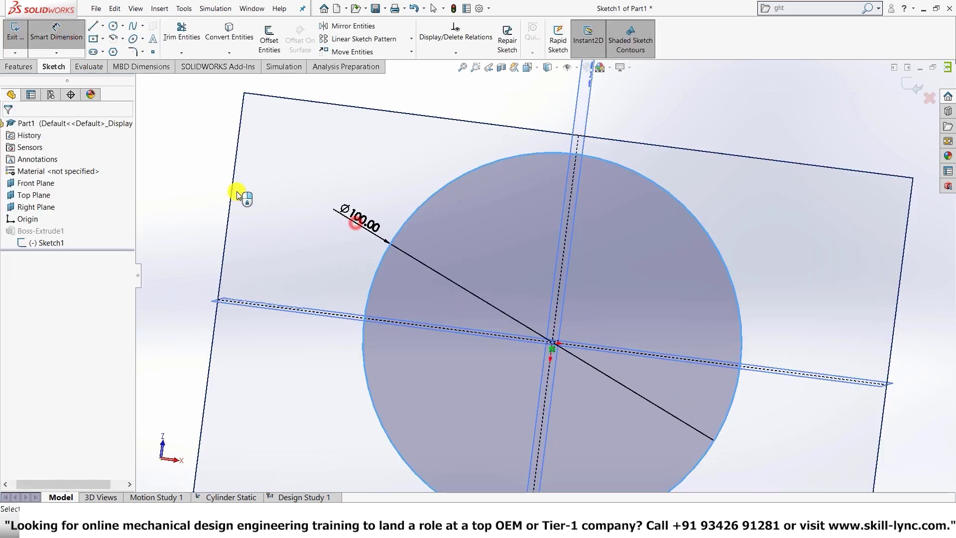
{"action": "double_click", "coordinate": [360, 219]}
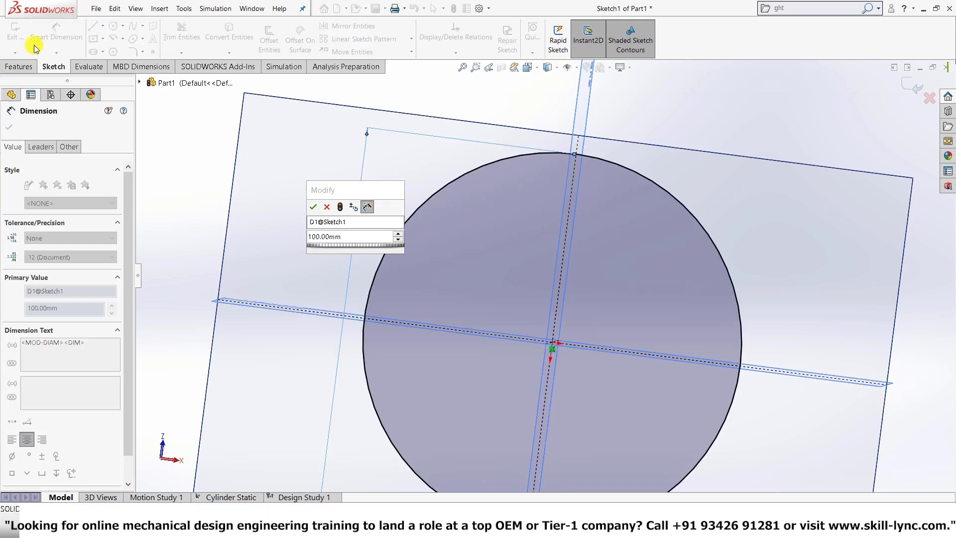
{"action": "left_click", "coordinate": [314, 207]}
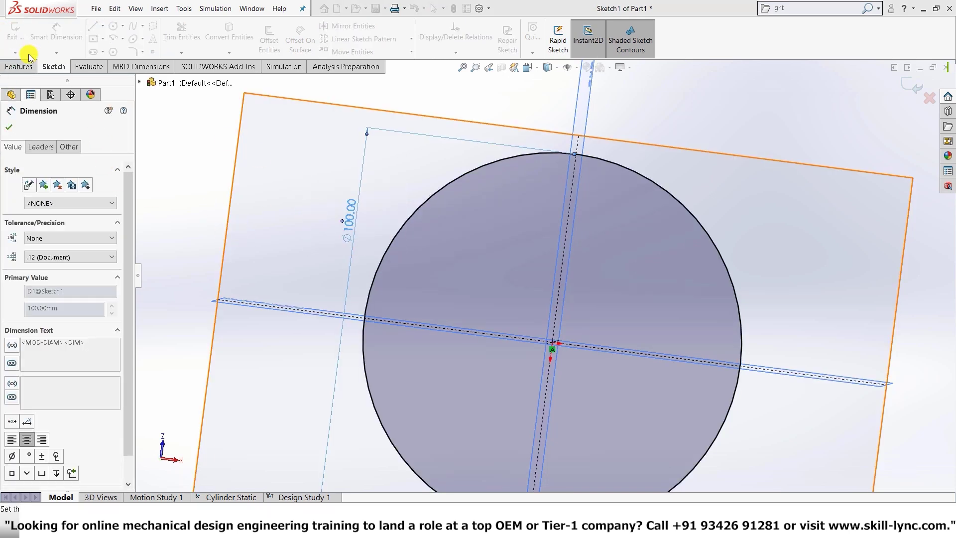
{"action": "left_click", "coordinate": [8, 45]}
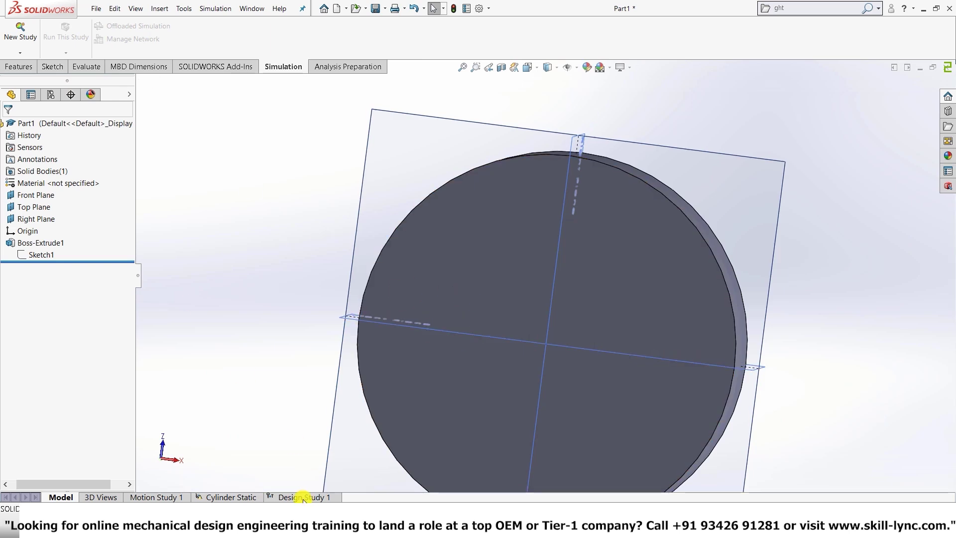
- Add a Diameter parameter linked to the circle's Ø100 mm dimension (D1@Sketch1)
{"action": "left_click", "coordinate": [304, 497]}
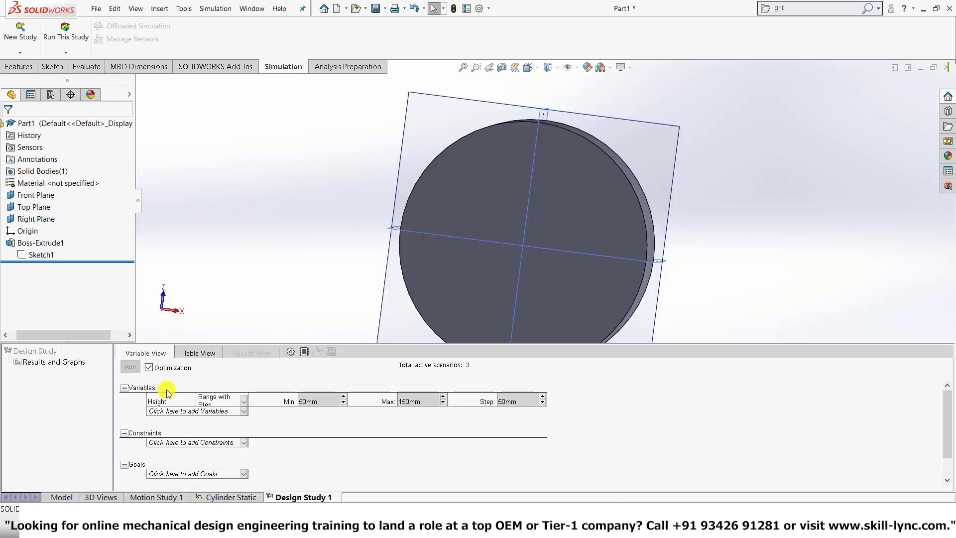
{"action": "left_click", "coordinate": [189, 411]}
{"action": "left_click", "coordinate": [183, 422]}
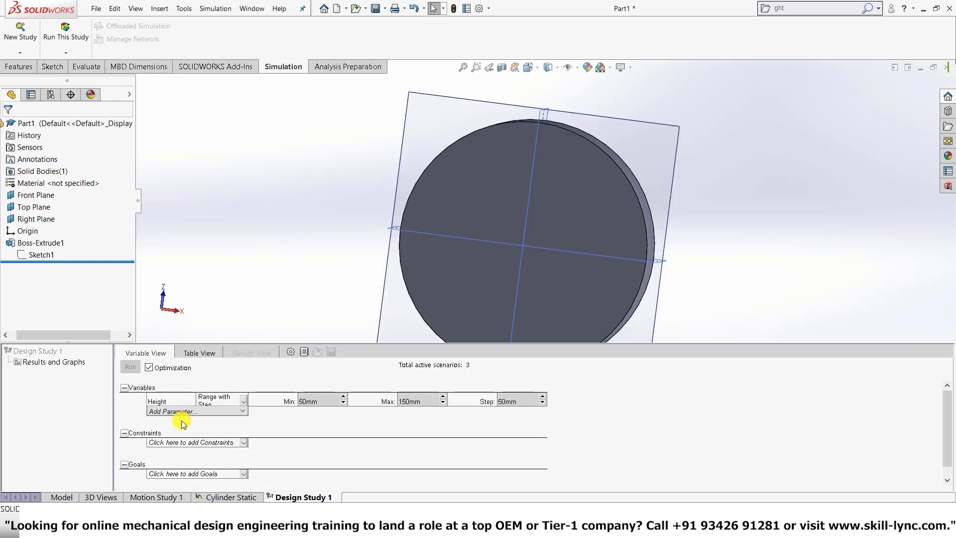
{"action": "left_click", "coordinate": [37, 74]}
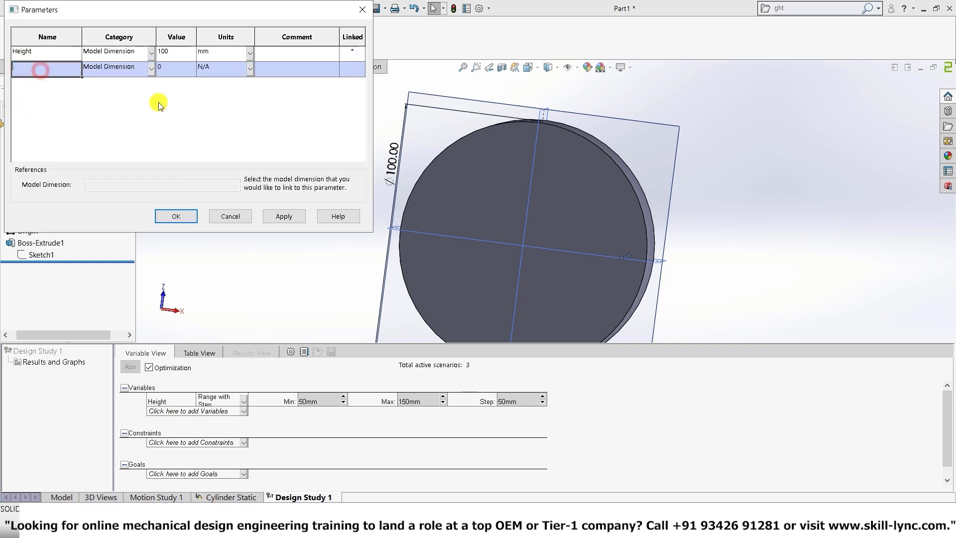
{"action": "scroll", "coordinate": [539, 272], "scroll_direction": "up", "scroll_amount": 3}
{"action": "scroll", "coordinate": [489, 222], "scroll_direction": "down", "scroll_amount": 2}
{"action": "scroll", "coordinate": [489, 222], "scroll_direction": "down", "scroll_amount": 3}
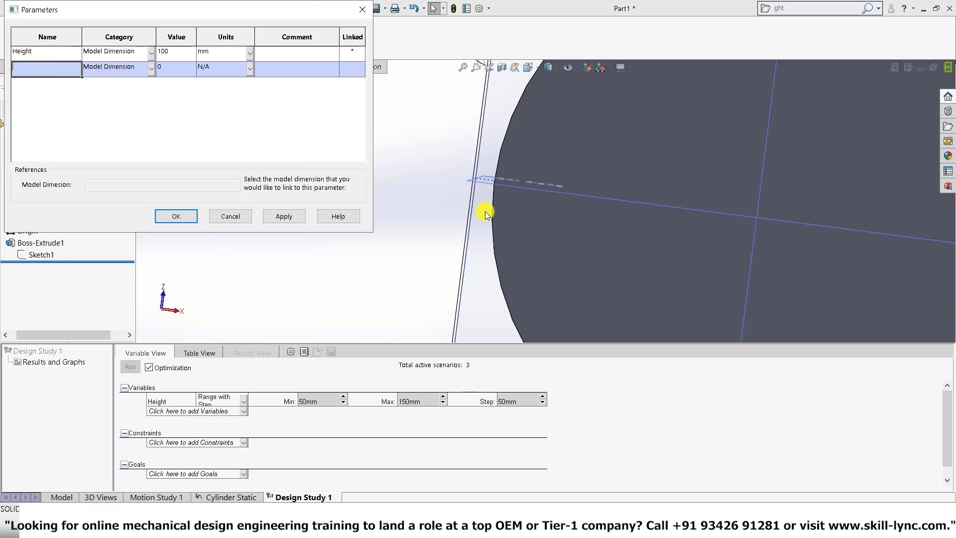
{"action": "scroll", "coordinate": [487, 178], "scroll_direction": "up", "scroll_amount": 2}
{"action": "scroll", "coordinate": [479, 105], "scroll_direction": "down", "scroll_amount": 2}
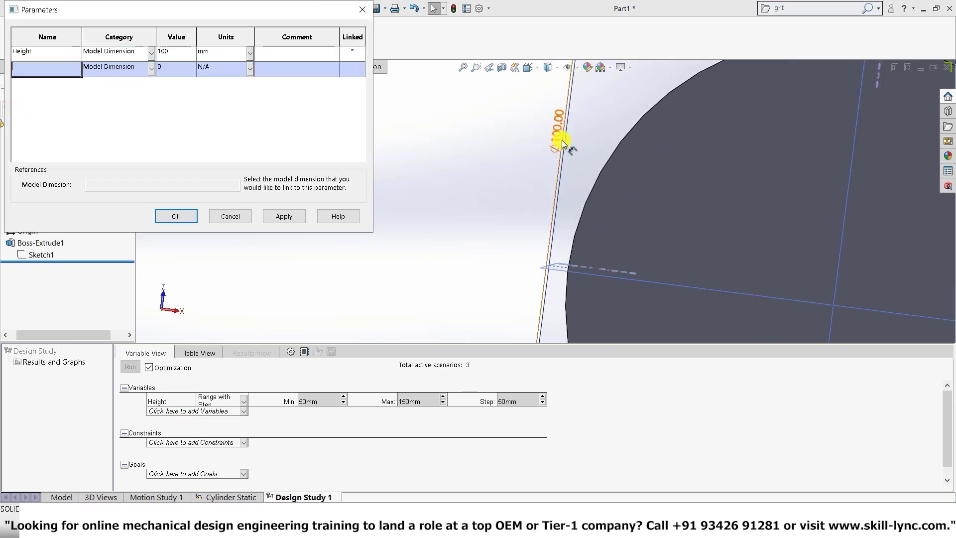
{"action": "scroll", "coordinate": [498, 208], "scroll_direction": "up", "scroll_amount": 3}
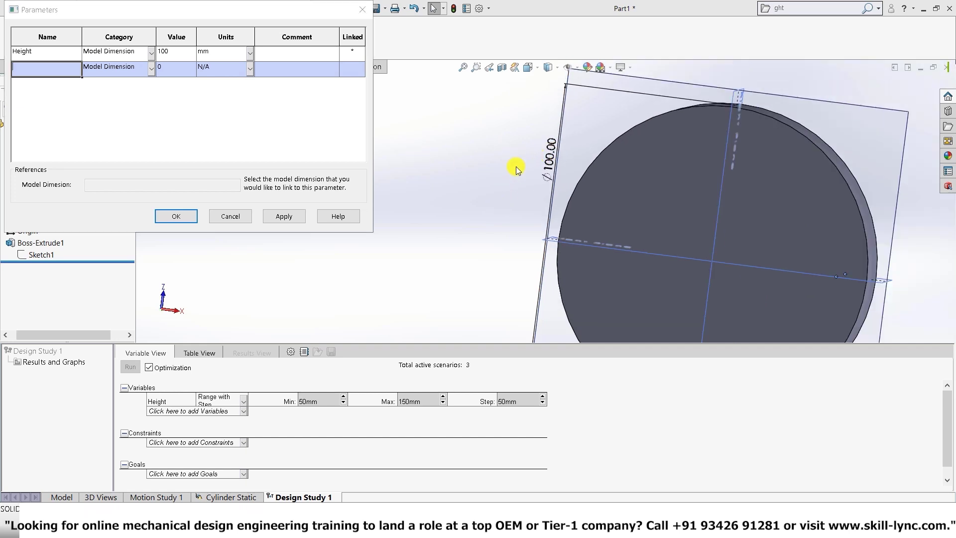
{"action": "left_click", "coordinate": [550, 158]}
{"action": "middle_click_drag", "start_coordinate": [549, 157], "coordinate": [638, 111]}
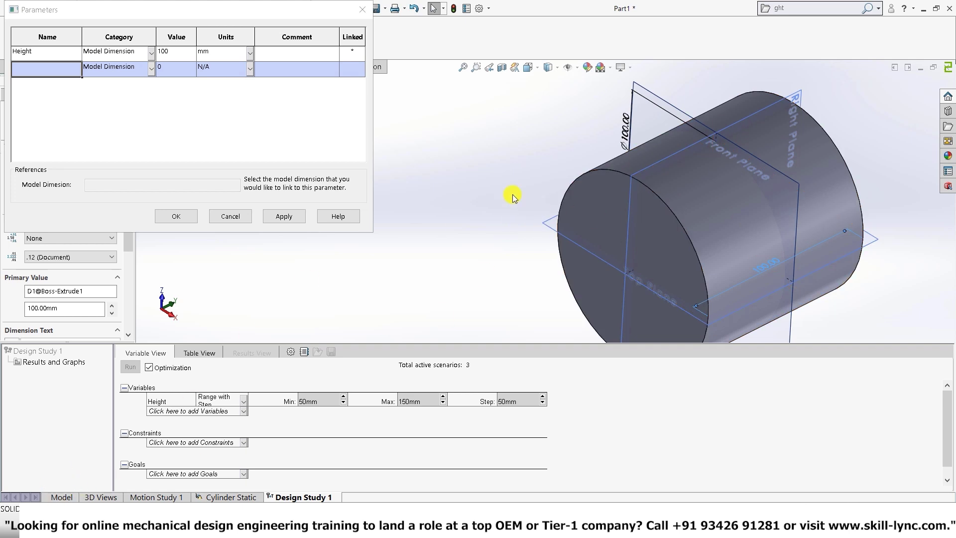
{"action": "left_click", "coordinate": [627, 129]}
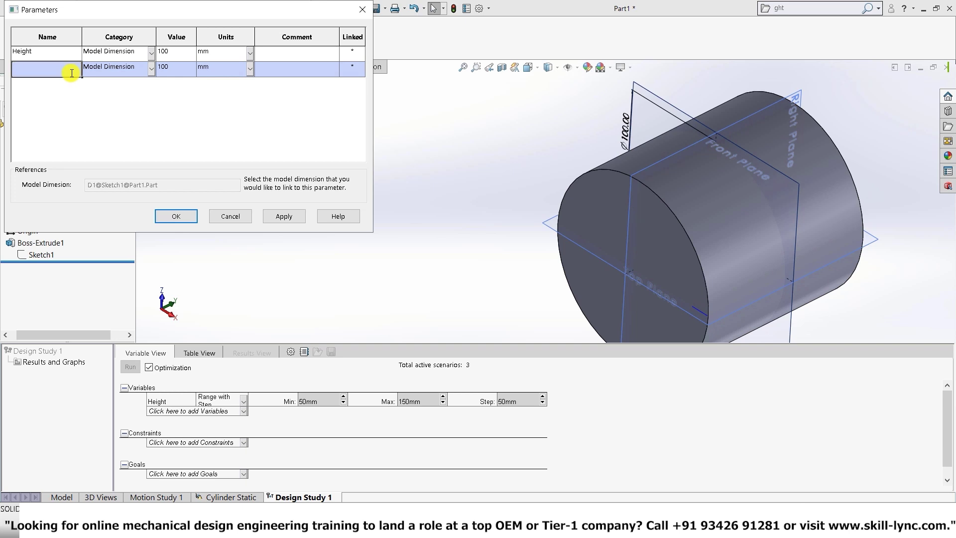
{"action": "key", "text": "Return"}
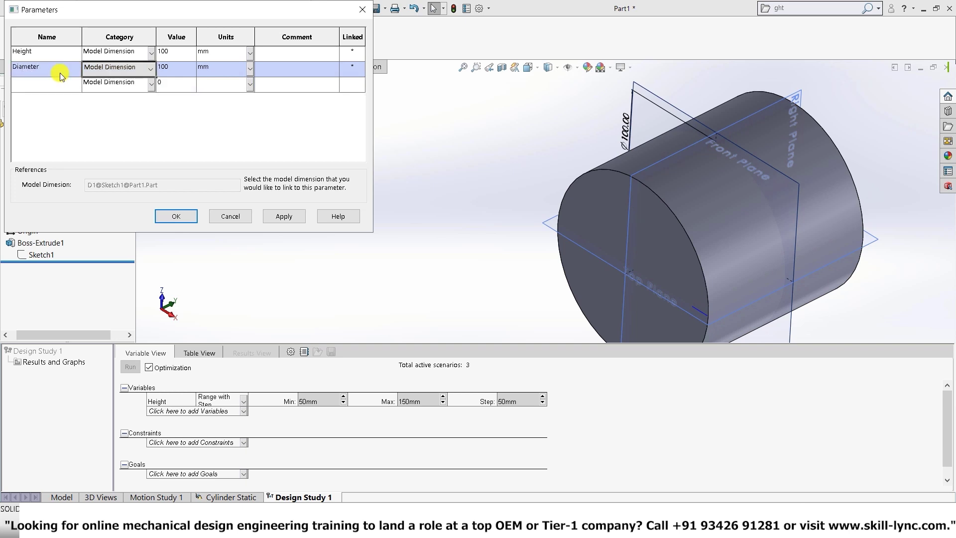
- Set the third parameter row's category to Simulation
{"action": "left_click", "coordinate": [60, 86]}
{"action": "left_click", "coordinate": [150, 84]}
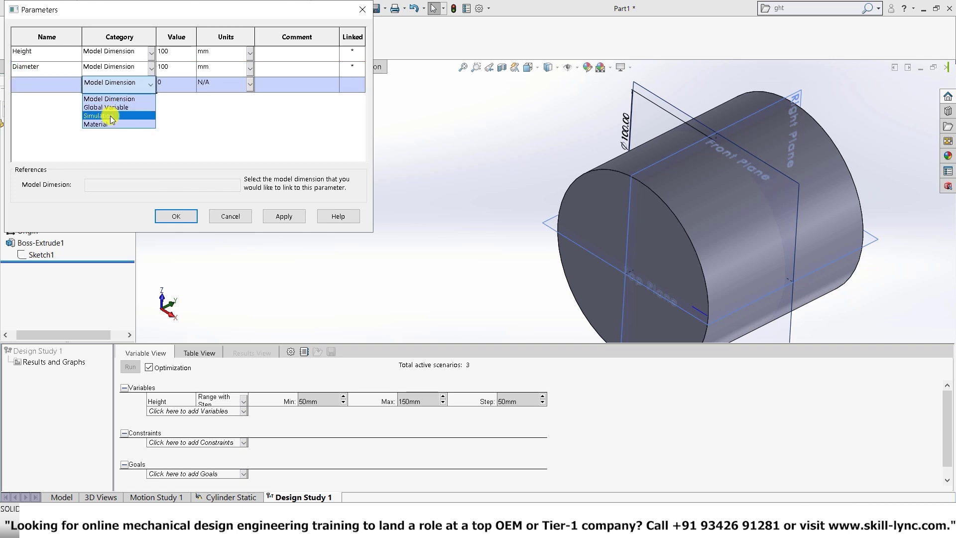
{"action": "left_click", "coordinate": [109, 116]}
{"action": "left_click_drag", "start_coordinate": [243, 10], "coordinate": [554, 61]}
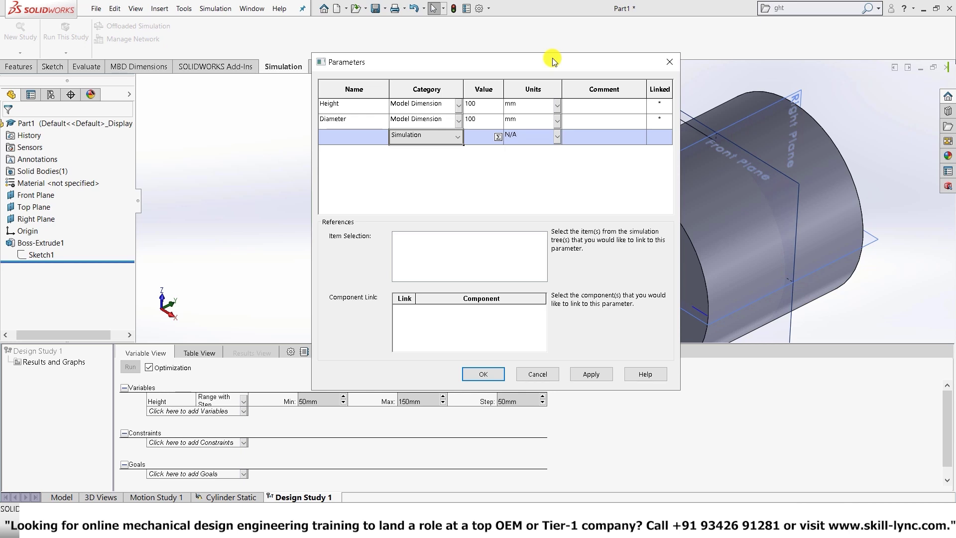
- Create a parameter named Mesh linked to the Cylinder Static global mesh size, value 9
{"action": "left_click", "coordinate": [235, 497]}
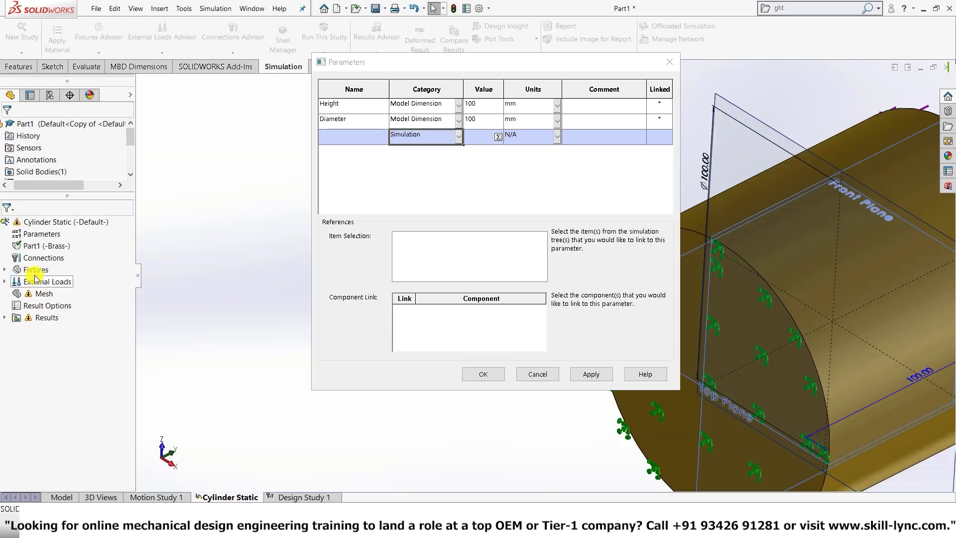
{"action": "left_click", "coordinate": [43, 295]}
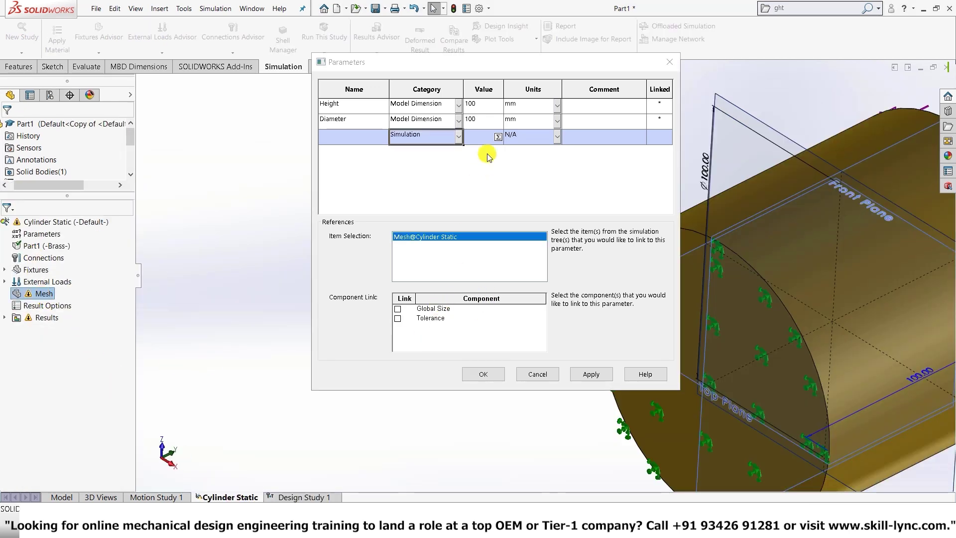
{"action": "left_click", "coordinate": [397, 309]}
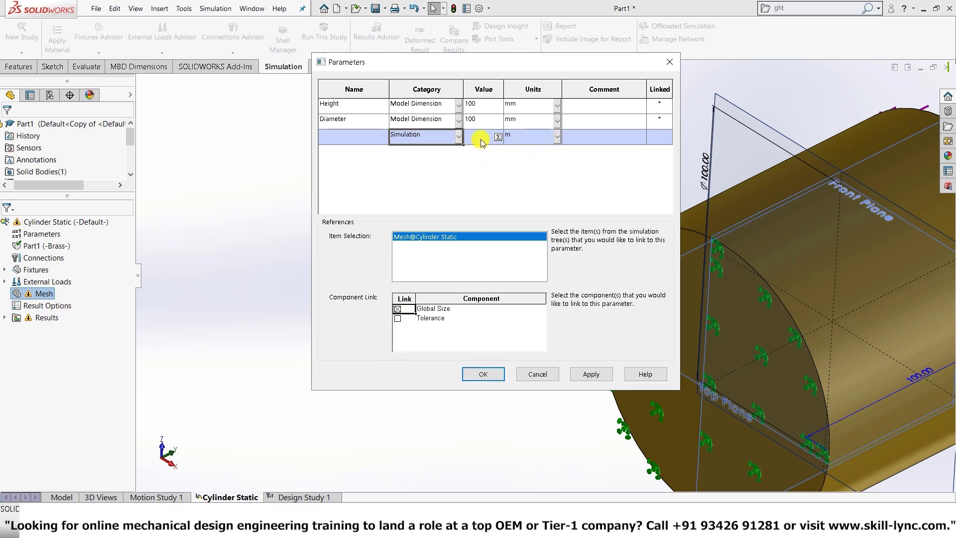
{"action": "left_click", "coordinate": [351, 141]}
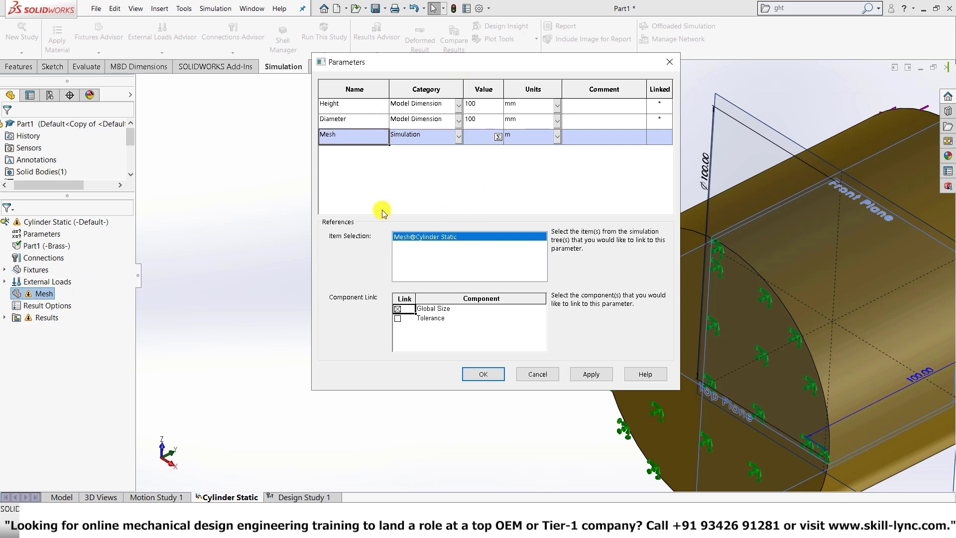
{"action": "left_click", "coordinate": [480, 141]}
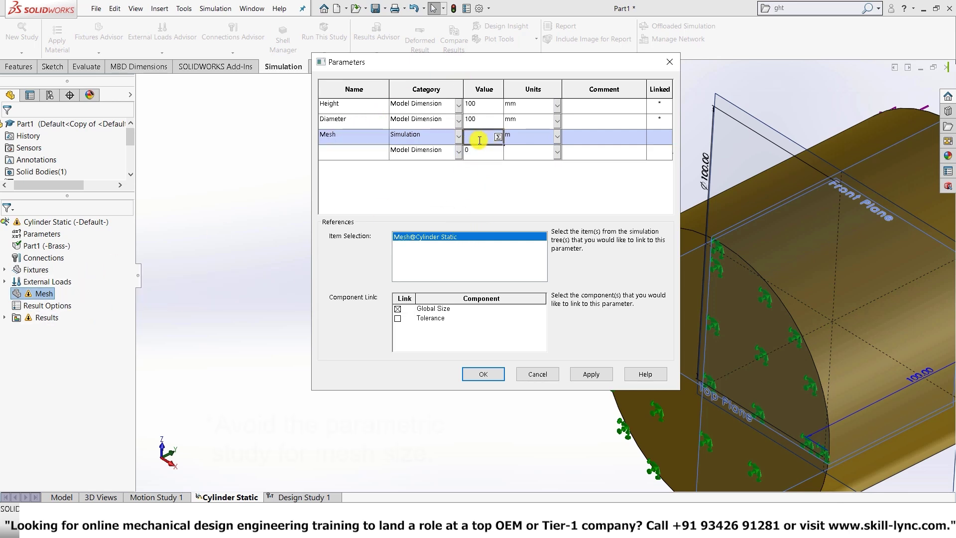
{"action": "type", "text": "9"}
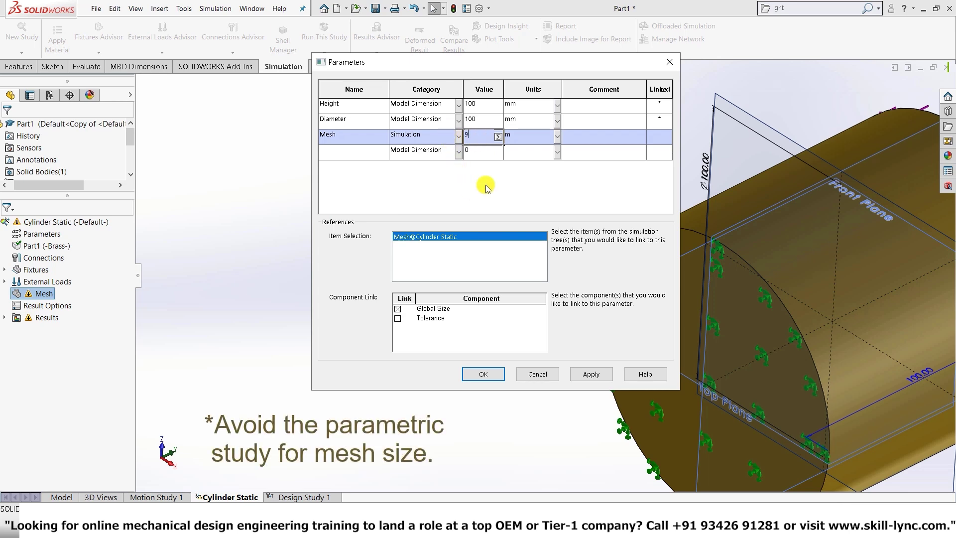
{"action": "left_click", "coordinate": [339, 153]}
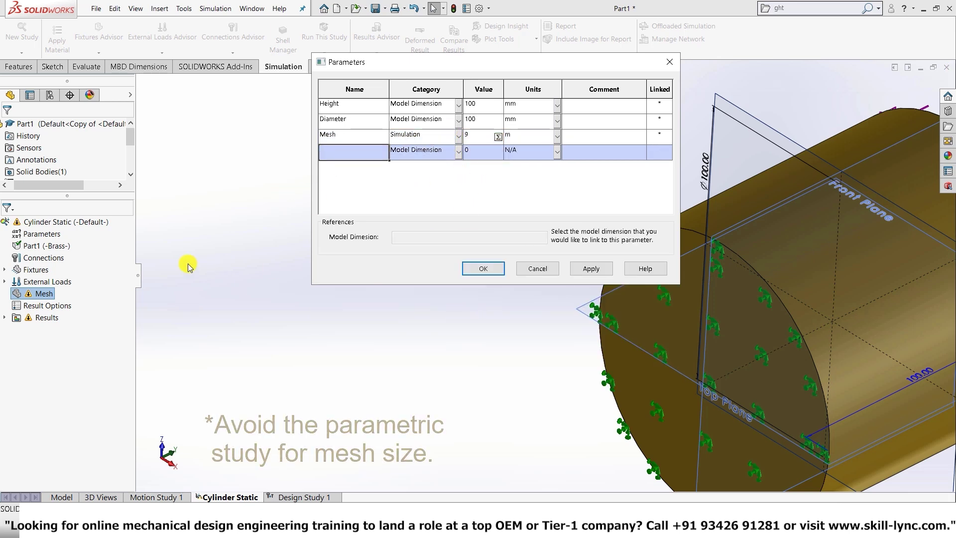
- Add a Simulation parameter named Force linked to the Force-1 load at 50000 N
{"action": "left_click", "coordinate": [6, 283]}
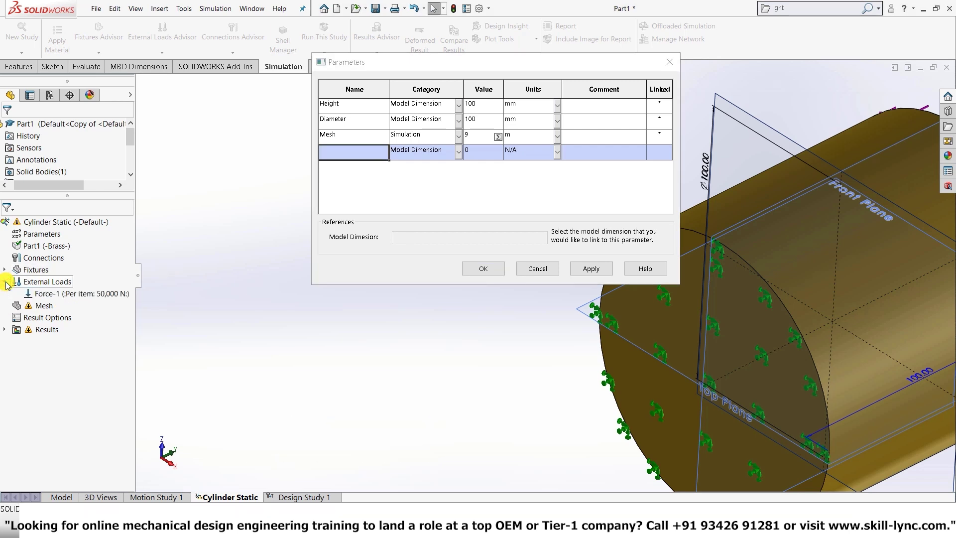
{"action": "left_click", "coordinate": [39, 294]}
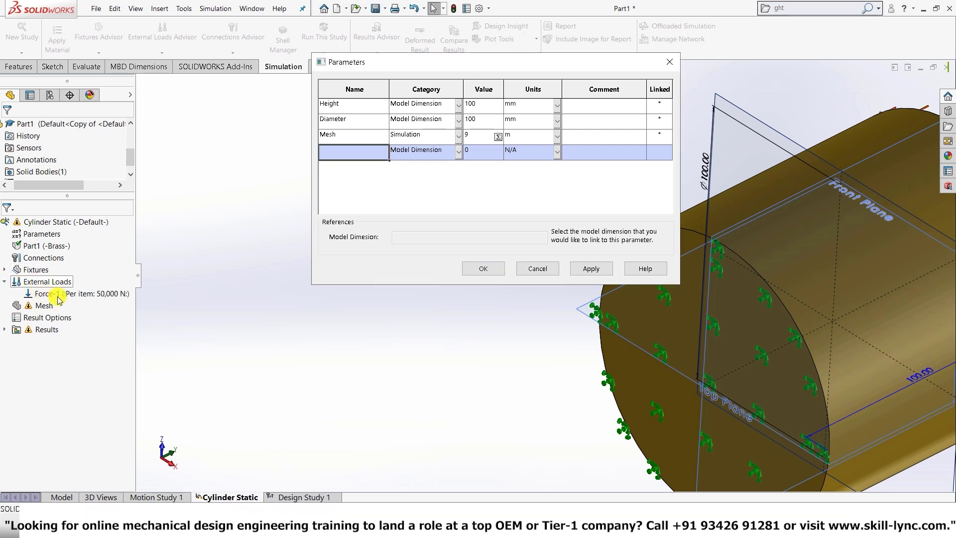
{"action": "left_click", "coordinate": [96, 293]}
{"action": "left_click", "coordinate": [422, 155]}
{"action": "left_click", "coordinate": [420, 183]}
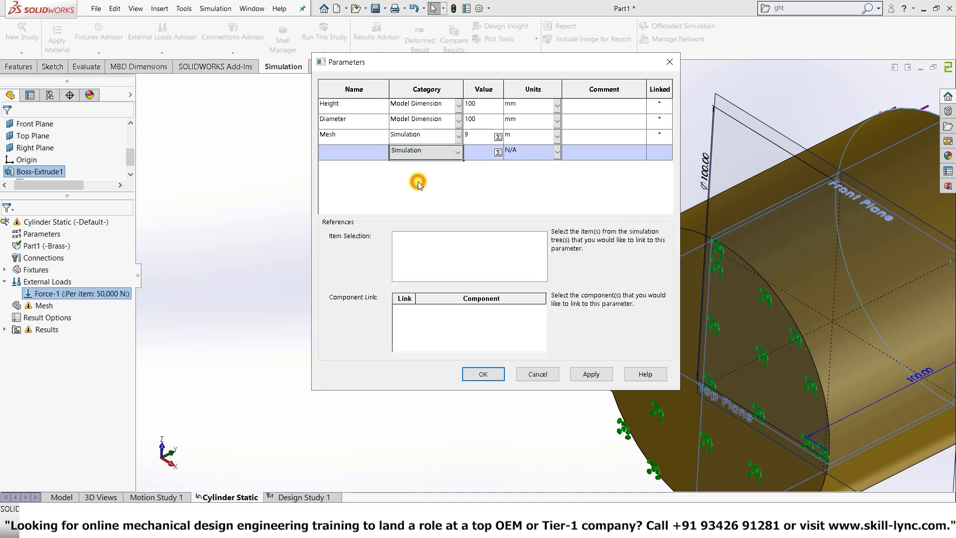
{"action": "left_click", "coordinate": [46, 295]}
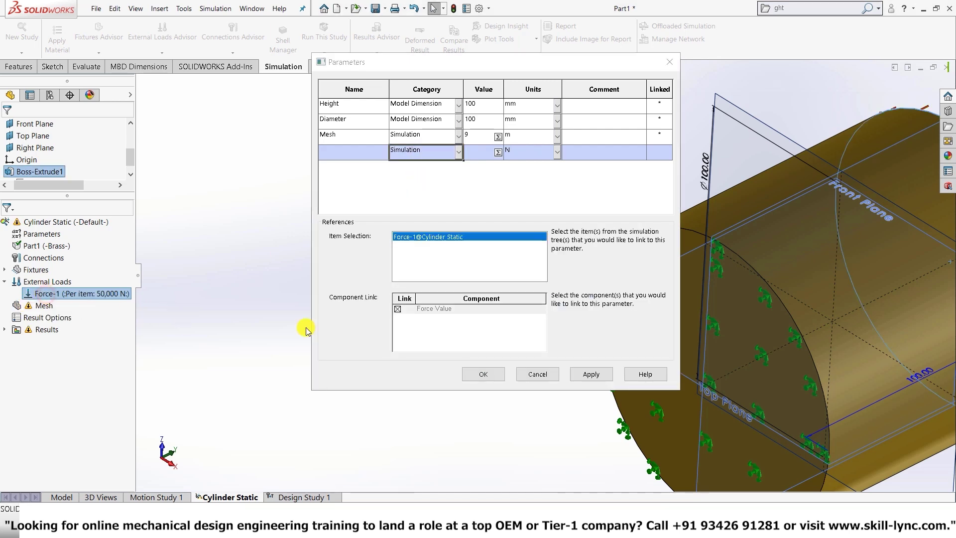
{"action": "left_click", "coordinate": [424, 310]}
{"action": "left_click", "coordinate": [476, 152]}
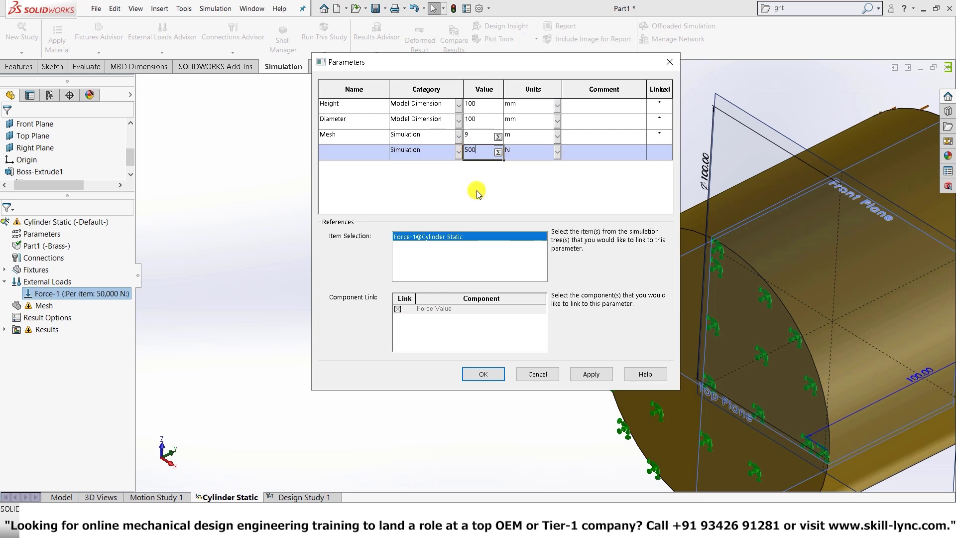
{"action": "left_click", "coordinate": [357, 152]}
{"action": "type", "text": "Force"}
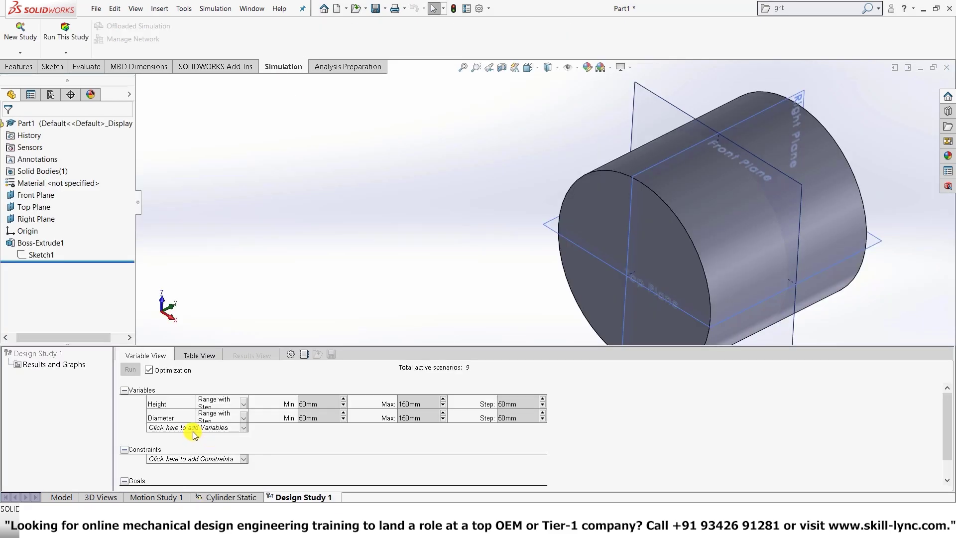
- Add Force (25000–75000 N) and Mesh (4.5–13.5) as study variables, making 81 scenarios
{"action": "left_click", "coordinate": [195, 432]}
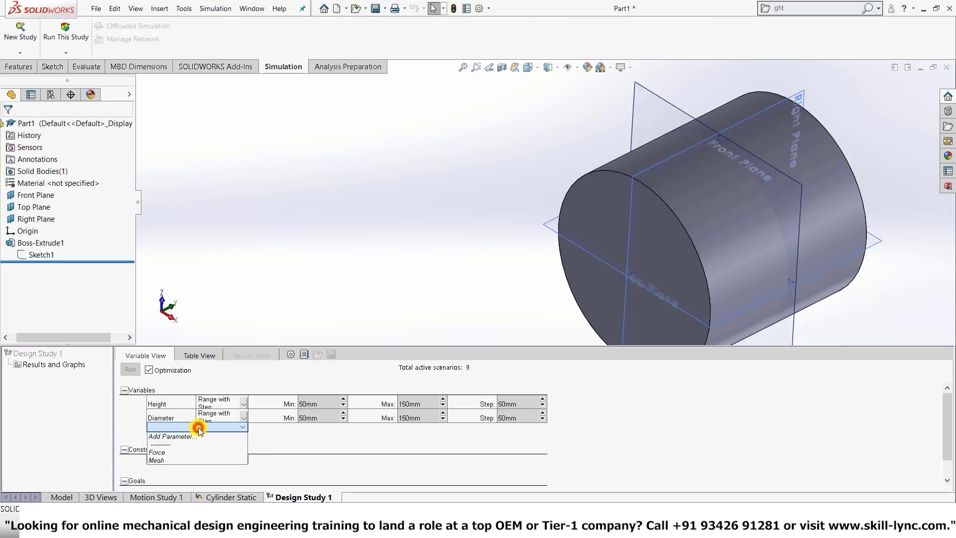
{"action": "left_click", "coordinate": [165, 454]}
{"action": "left_click", "coordinate": [169, 442]}
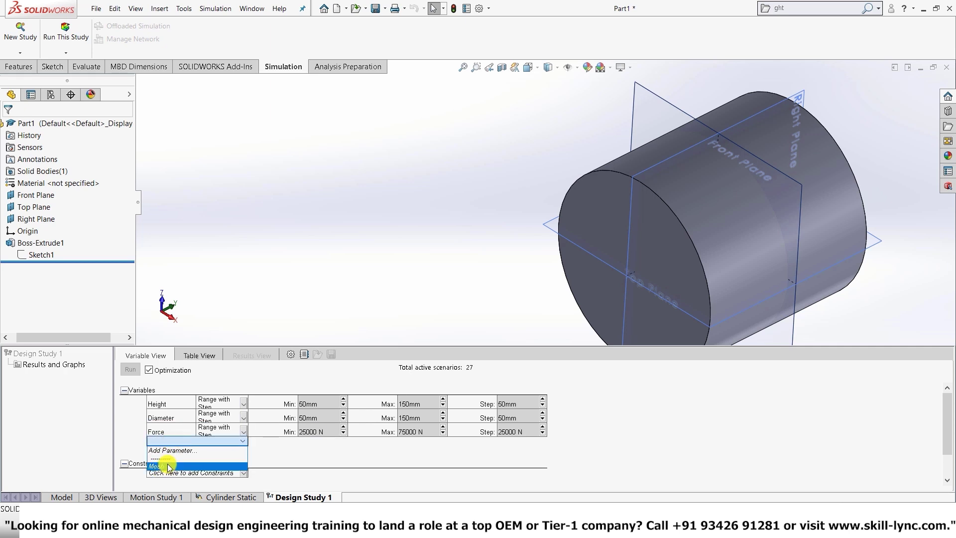
{"action": "left_click", "coordinate": [167, 467]}
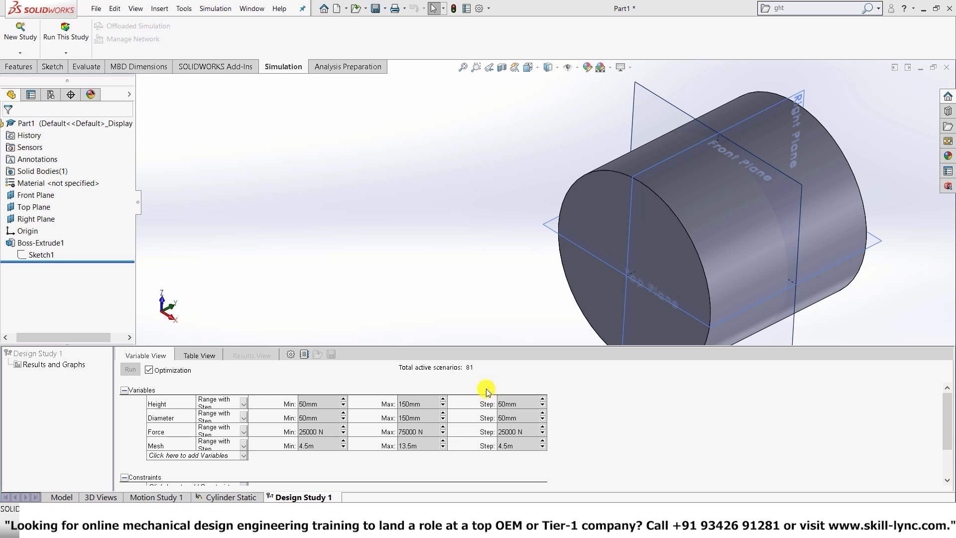
- Change the Height and Diameter step sizes to 20 mm, giving 324 scenarios
{"action": "double_click", "coordinate": [519, 406]}
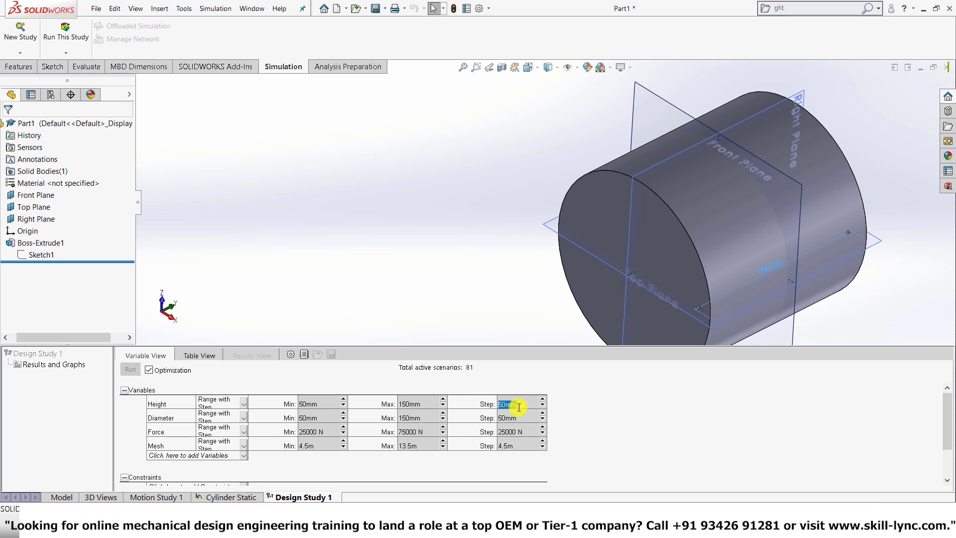
{"action": "type", "text": "10"}
{"action": "key", "text": "Return"}
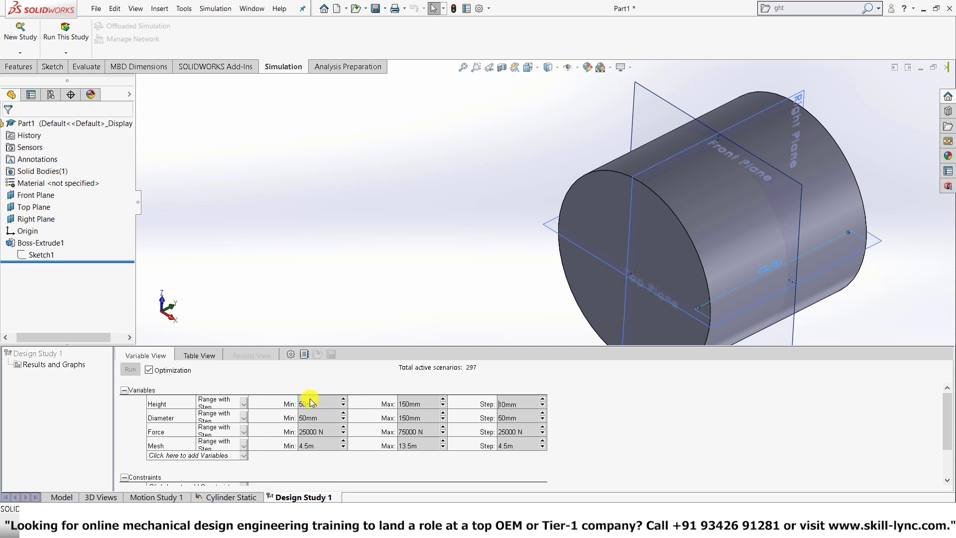
{"action": "left_click", "coordinate": [544, 399]}
{"action": "type", "text": "20"}
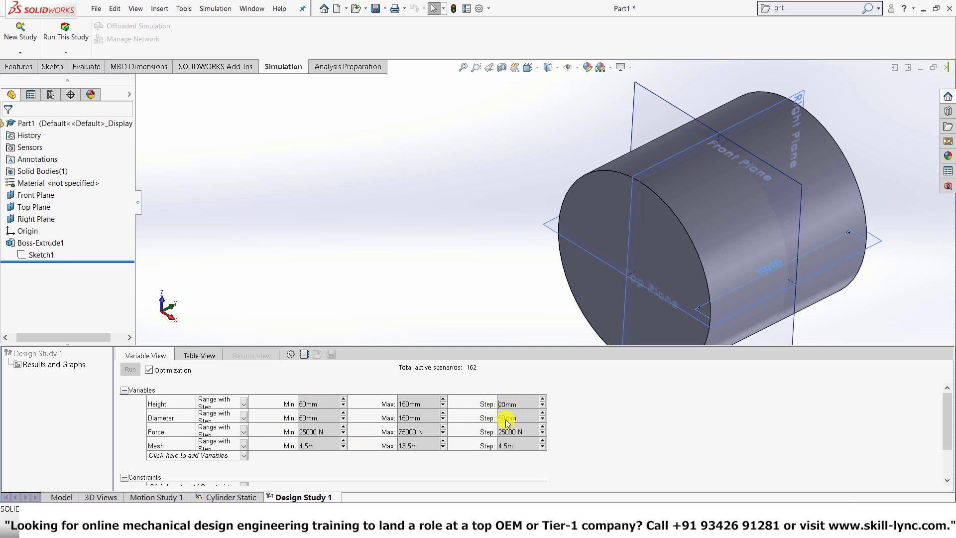
{"action": "left_click", "coordinate": [507, 423]}
{"action": "key", "text": "BackSpace"}
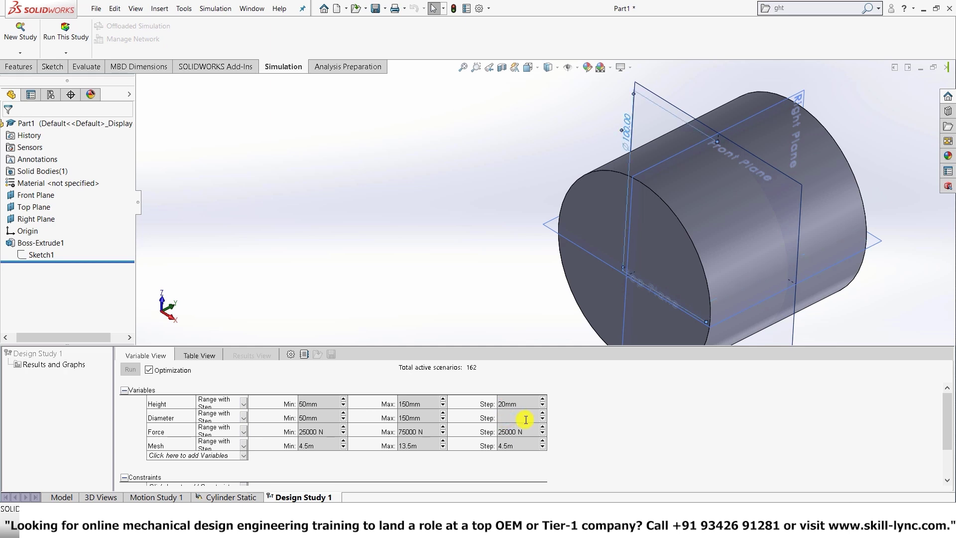
{"action": "left_click", "coordinate": [618, 413]}
{"action": "key", "text": "Tab"}
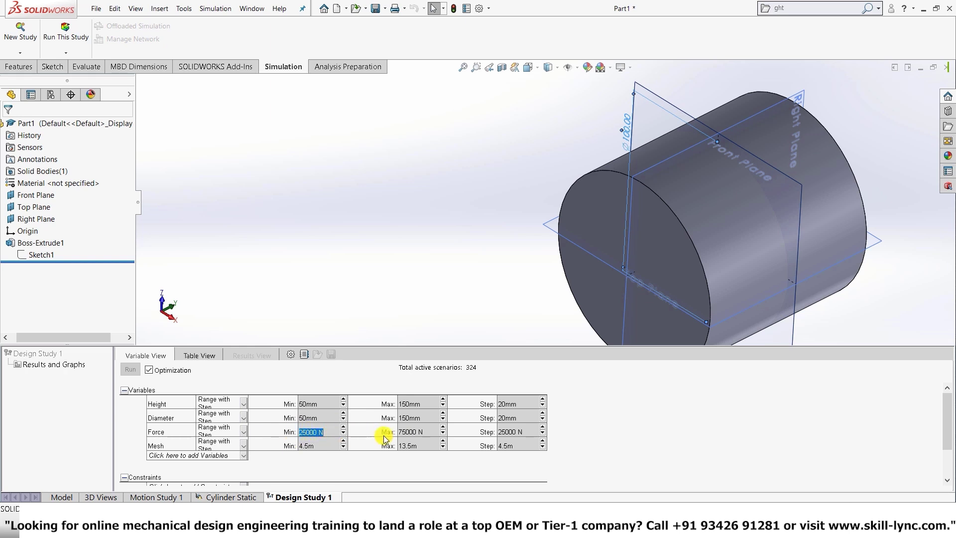
- Switch the Force variable to a plain 25000–75000 N range
{"action": "left_click", "coordinate": [243, 432]}
{"action": "left_click", "coordinate": [242, 432]}
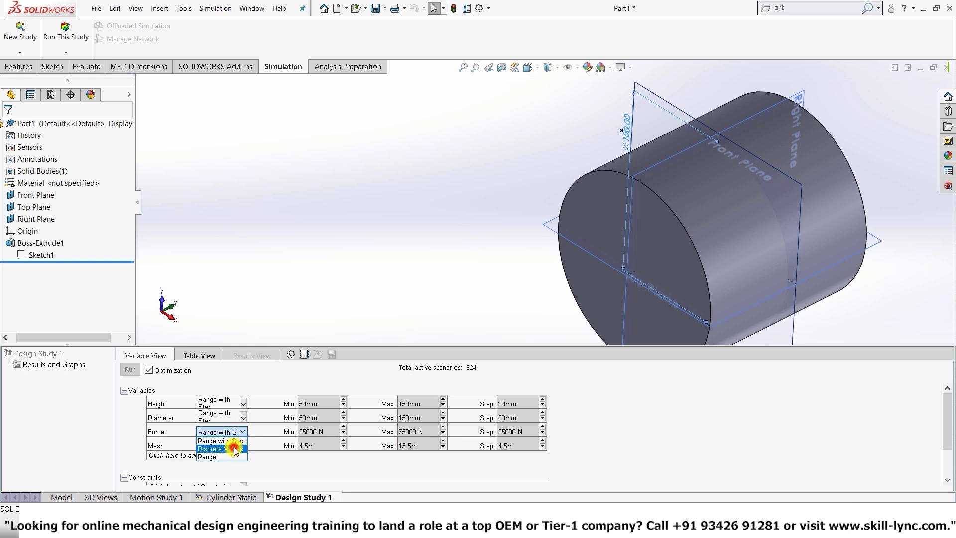
{"action": "left_click", "coordinate": [231, 449]}
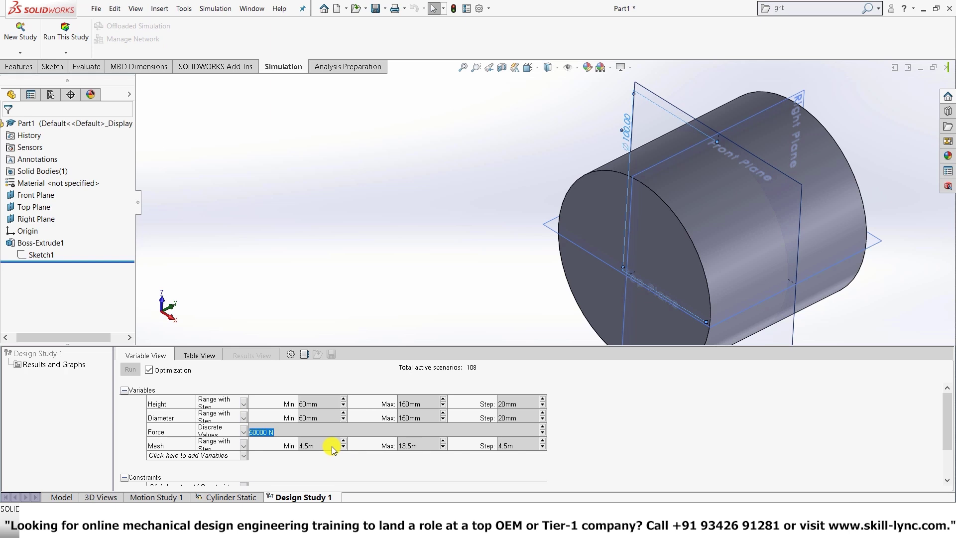
{"action": "left_click", "coordinate": [243, 432]}
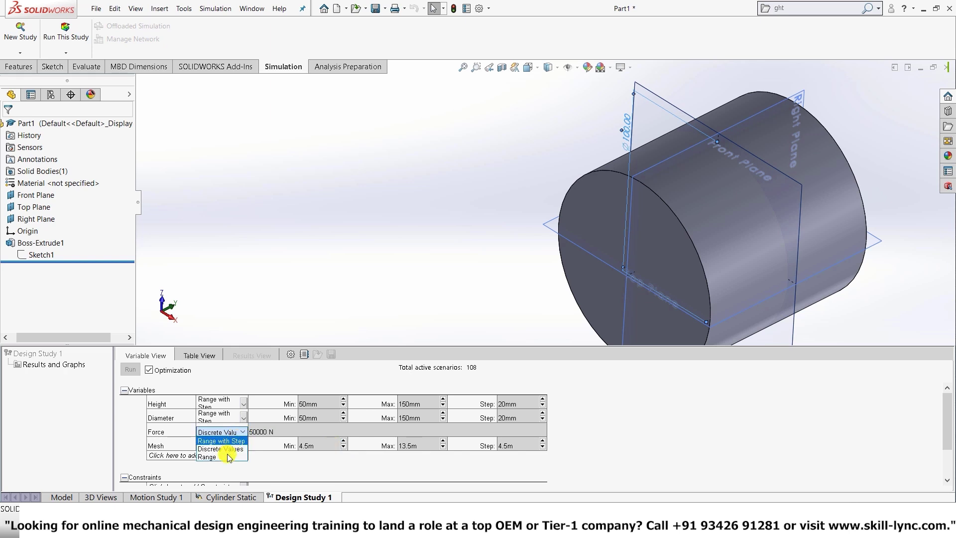
{"action": "left_click", "coordinate": [222, 457]}
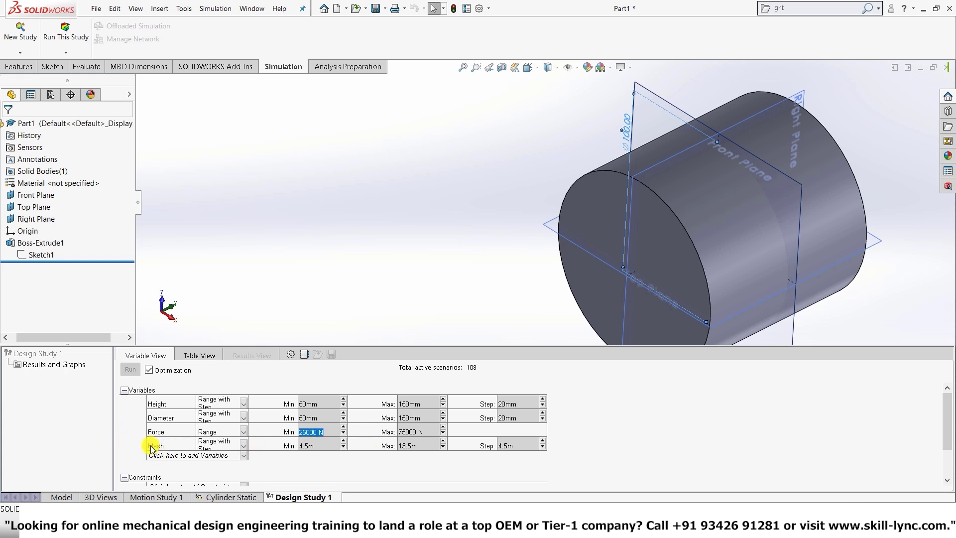
- Set Mesh to vary from 4m to 10m in 2m steps, giving 144 scenarios
{"action": "left_click", "coordinate": [344, 441]}
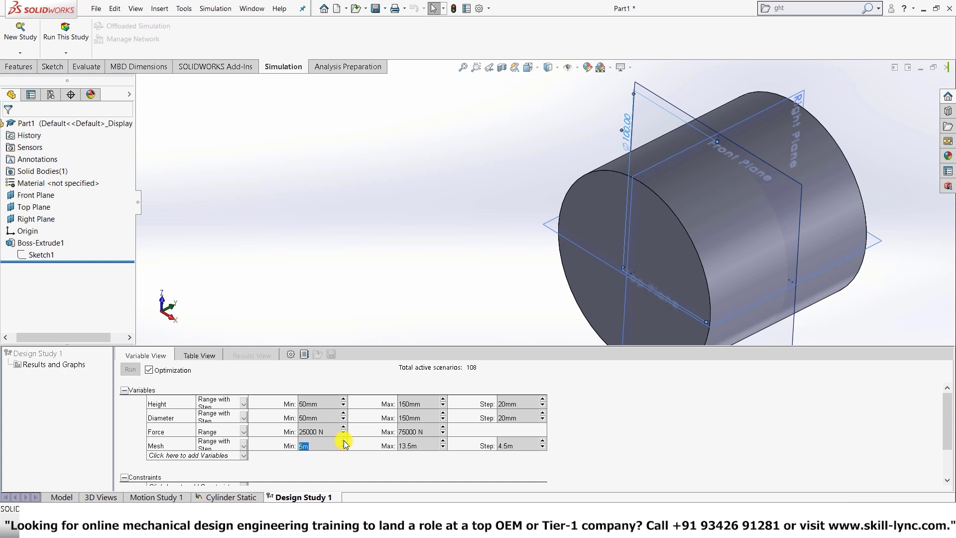
{"action": "left_click", "coordinate": [441, 447]}
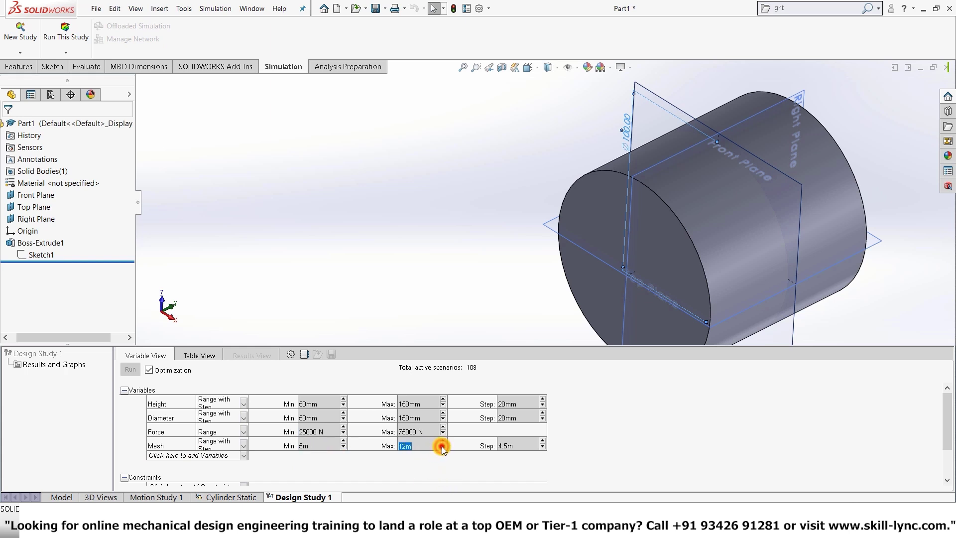
{"action": "left_click", "coordinate": [513, 445]}
{"action": "double_click", "coordinate": [515, 447]}
{"action": "type", "text": "2m"}
{"action": "left_click", "coordinate": [343, 448]}
- Add a Simulation Data sensor measuring Factor of Safety as a study constraint
{"action": "scroll", "coordinate": [528, 428], "scroll_direction": "down", "scroll_amount": 3}
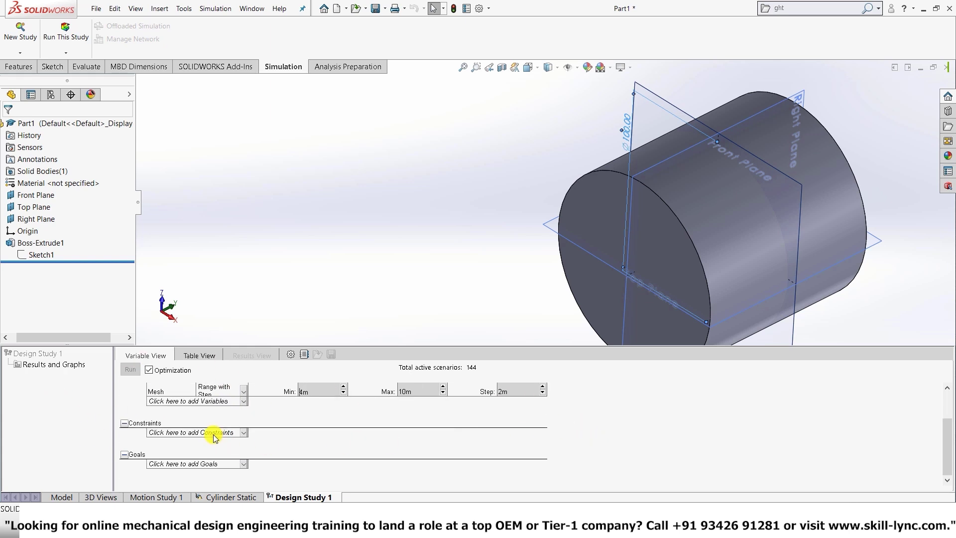
{"action": "left_click", "coordinate": [214, 434]}
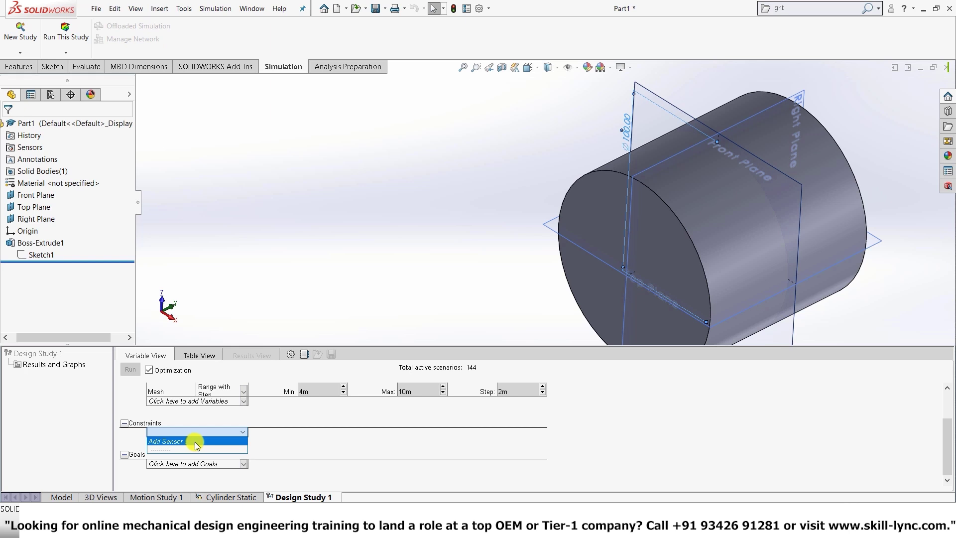
{"action": "left_click", "coordinate": [194, 442]}
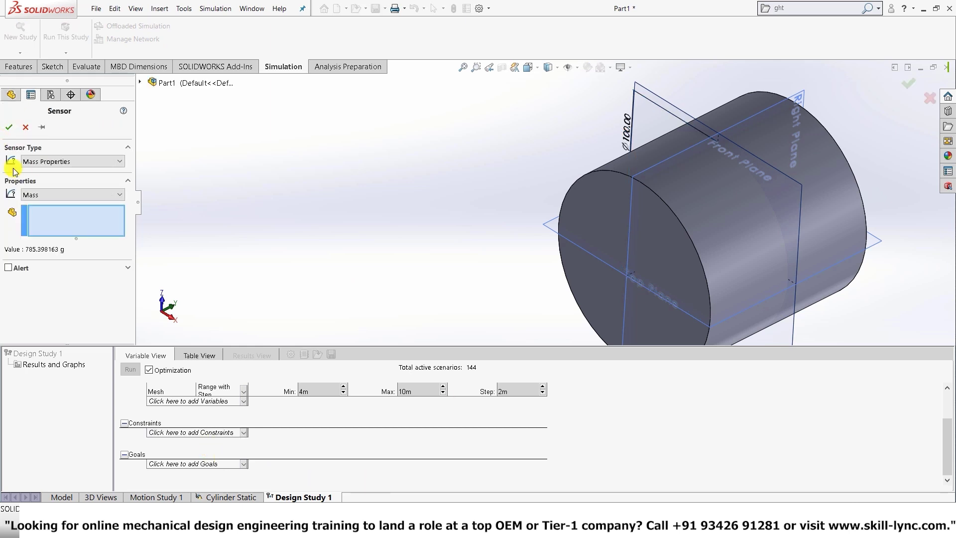
{"action": "left_click", "coordinate": [57, 161]}
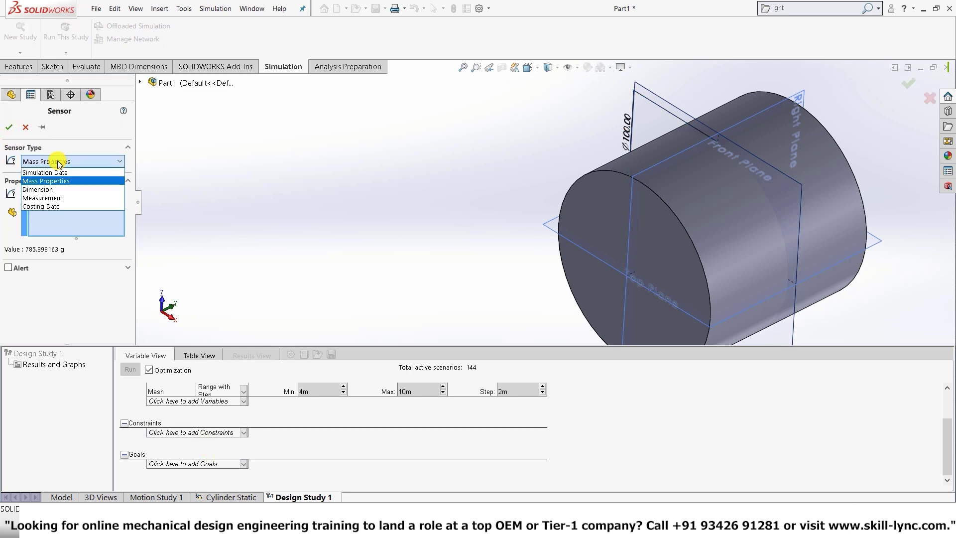
{"action": "left_click", "coordinate": [58, 172]}
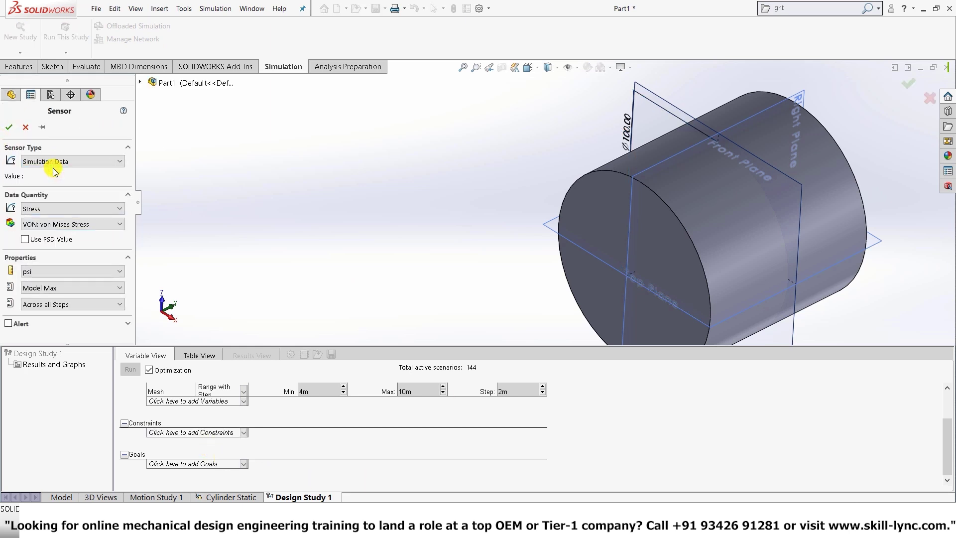
{"action": "left_click", "coordinate": [68, 208]}
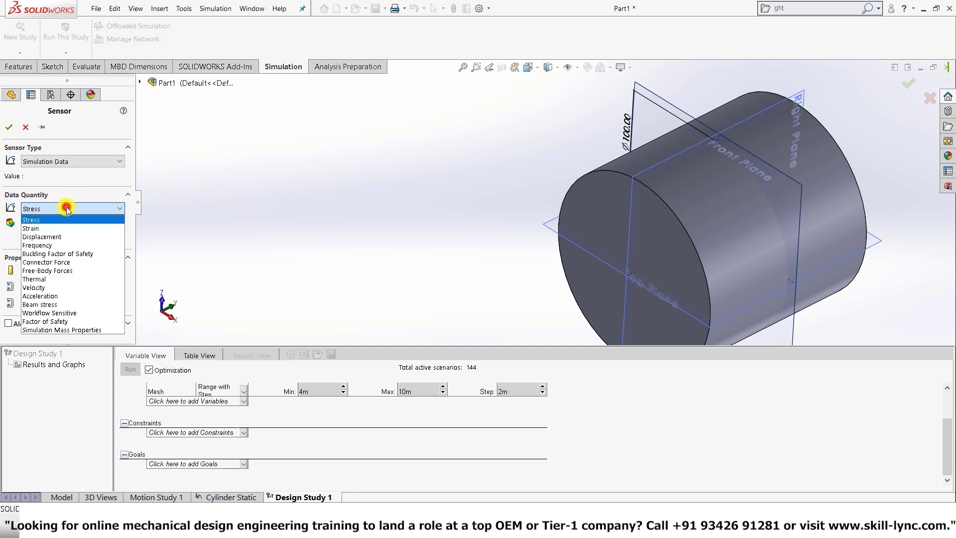
{"action": "left_click", "coordinate": [59, 322]}
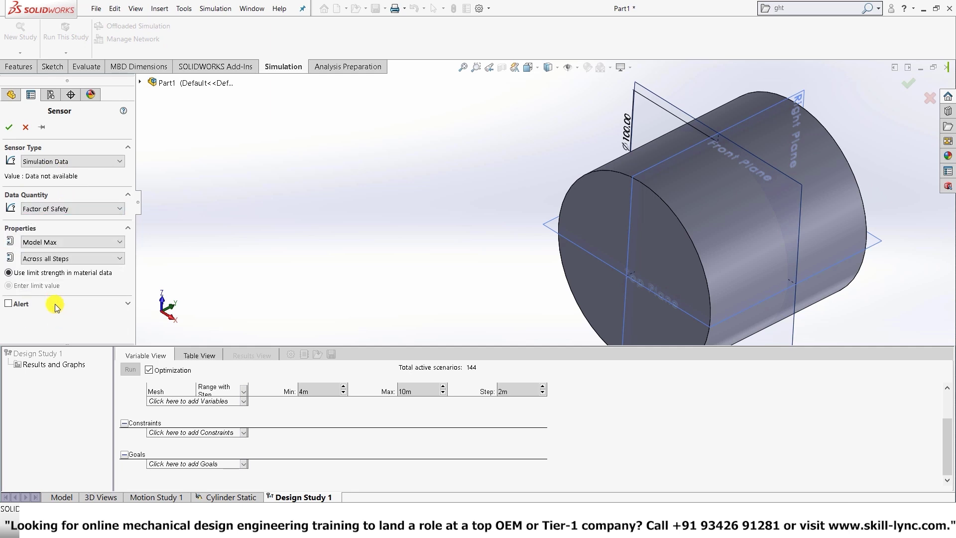
{"action": "key", "text": "ctrl+7"}
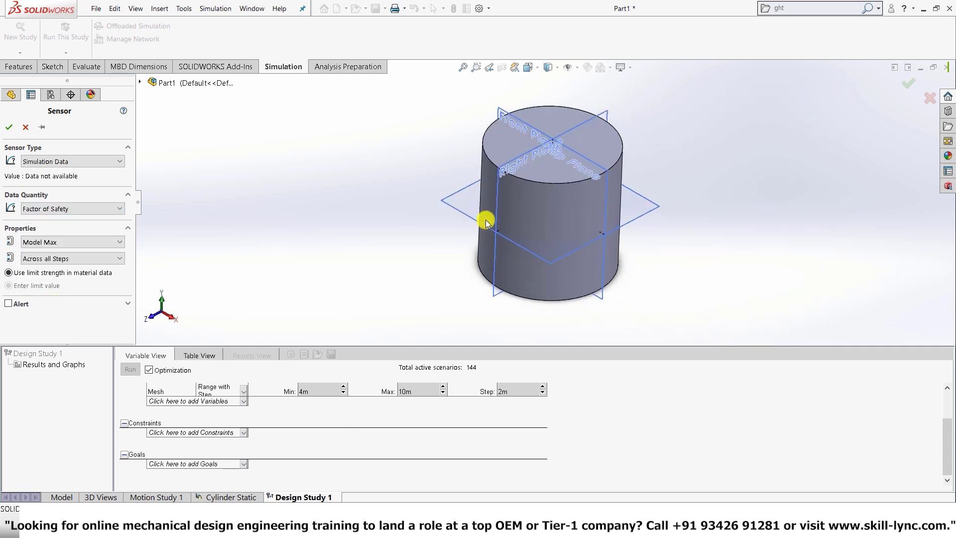
{"action": "scroll", "coordinate": [279, 435], "scroll_direction": "up", "scroll_amount": 2}
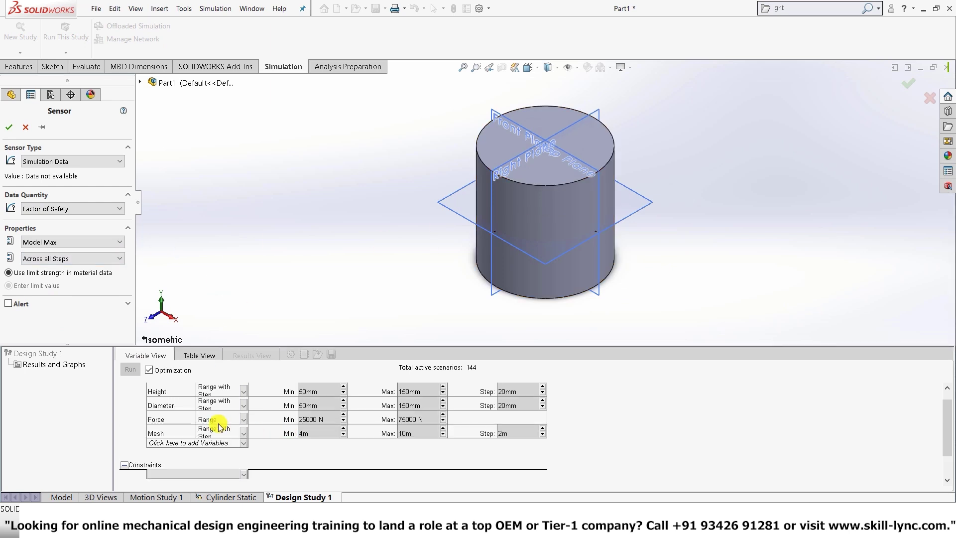
{"action": "left_click", "coordinate": [11, 128]}
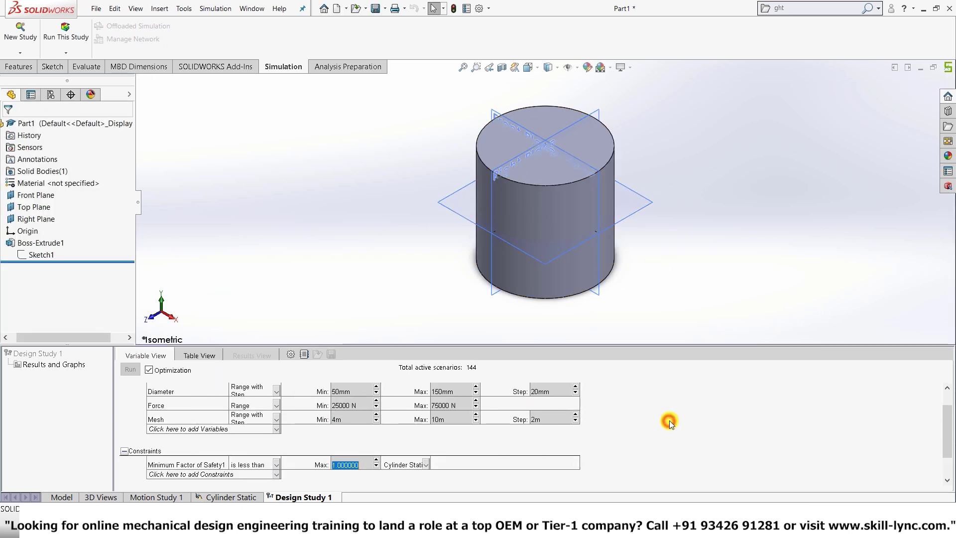
- Set the Minimum Factor of Safety1 constraint to 'Is greater than' 1.0
{"action": "scroll", "coordinate": [669, 421], "scroll_direction": "down", "scroll_amount": 2}
{"action": "left_click", "coordinate": [256, 423]}
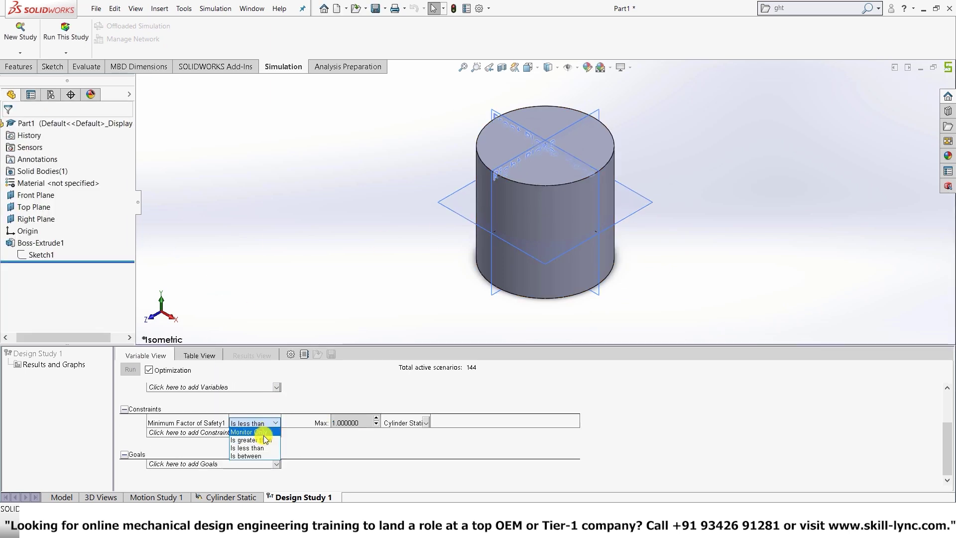
{"action": "left_click", "coordinate": [266, 440]}
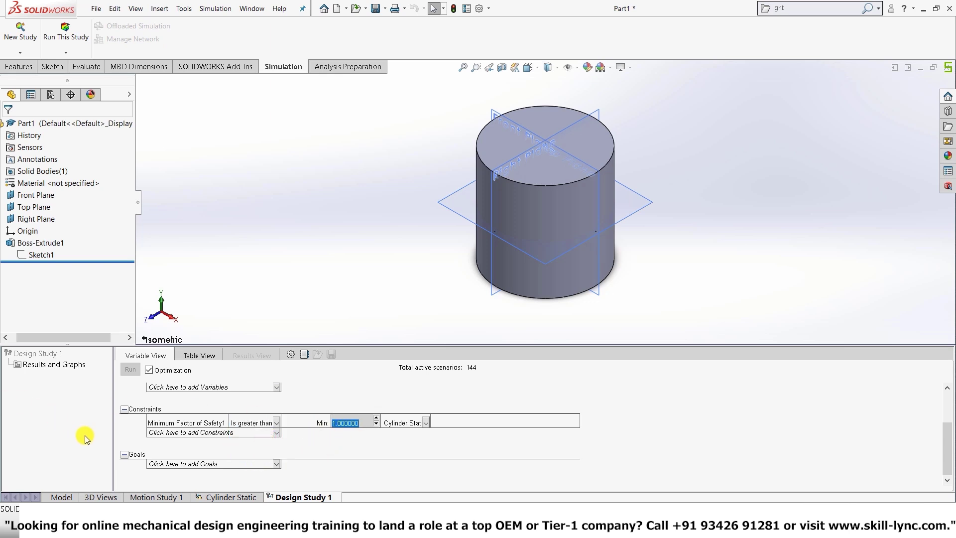
{"action": "scroll", "coordinate": [243, 416], "scroll_direction": "up", "scroll_amount": 3}
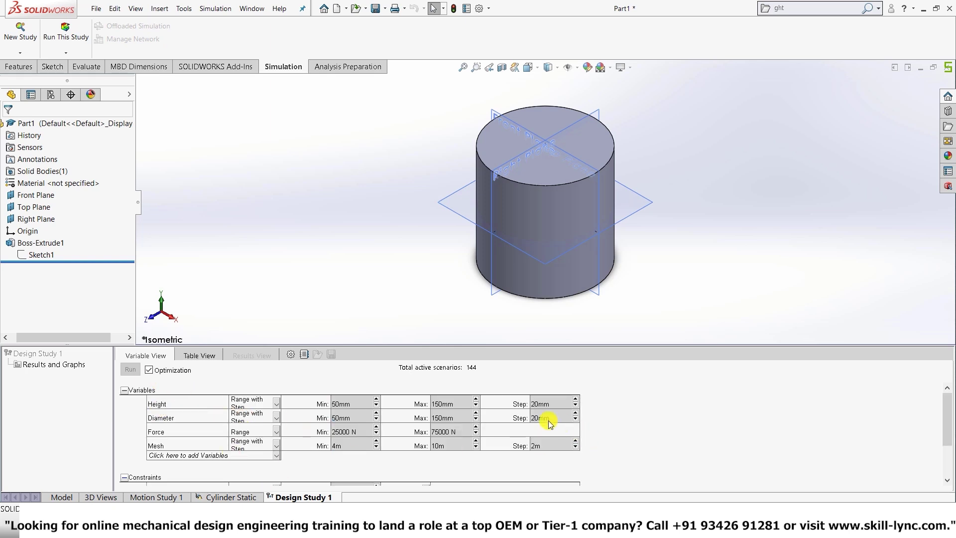
{"action": "scroll", "coordinate": [136, 460], "scroll_direction": "down", "scroll_amount": 3}
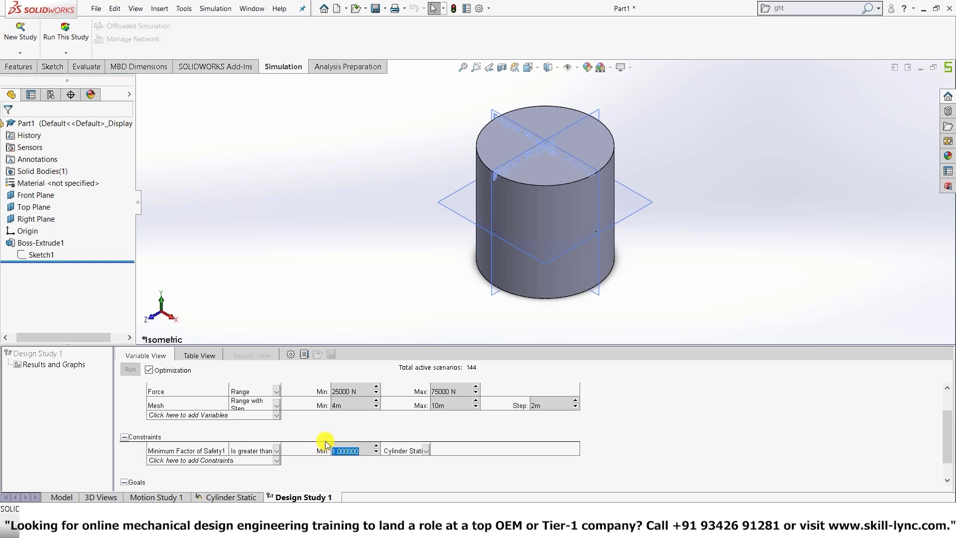
{"action": "left_click", "coordinate": [275, 451]}
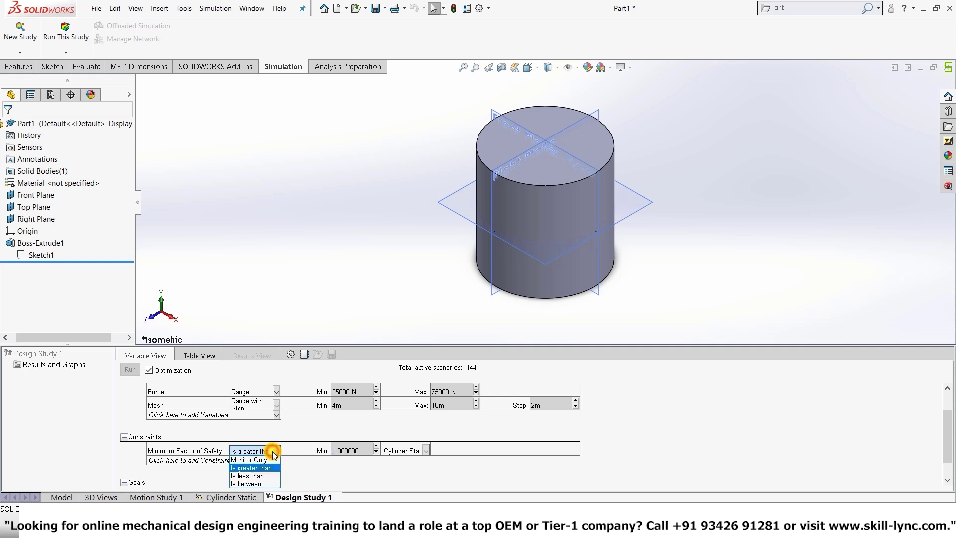
{"action": "left_click", "coordinate": [265, 477]}
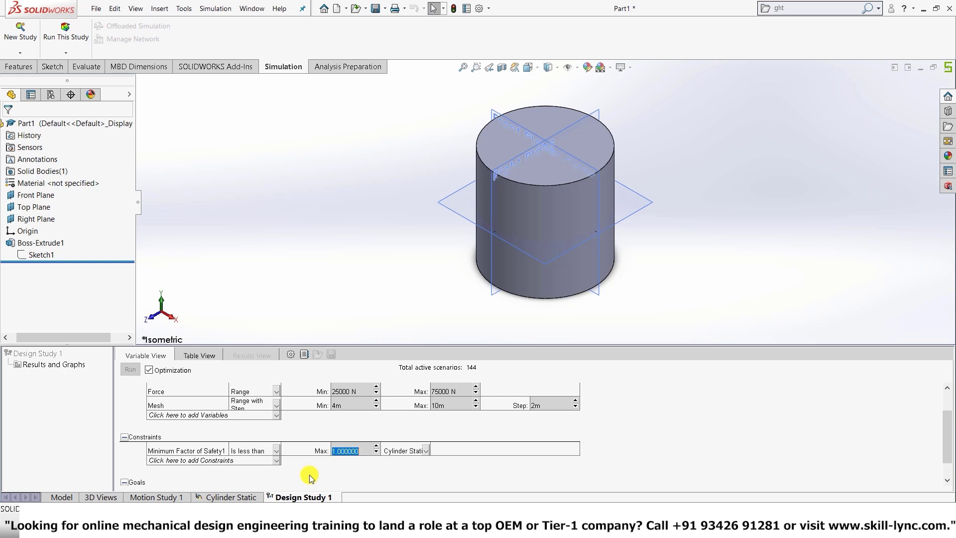
{"action": "left_click", "coordinate": [246, 451]}
{"action": "left_click", "coordinate": [251, 468]}
- Add a Mass Properties mass sensor, Mass1, as a goal set to Minimize
{"action": "scroll", "coordinate": [253, 452], "scroll_direction": "down", "scroll_amount": 1}
{"action": "left_click", "coordinate": [259, 468]}
{"action": "left_click", "coordinate": [199, 473]}
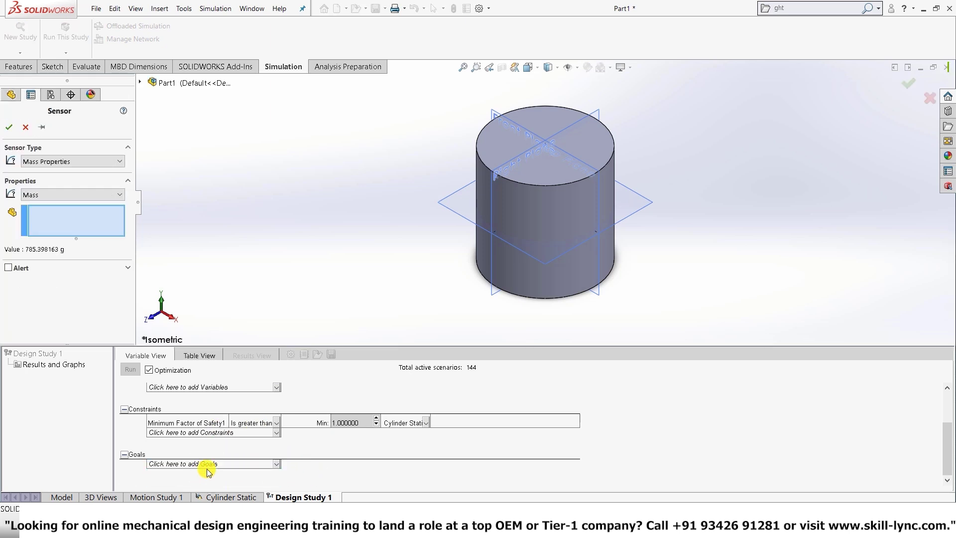
{"action": "left_click", "coordinate": [39, 162]}
{"action": "left_click", "coordinate": [55, 161]}
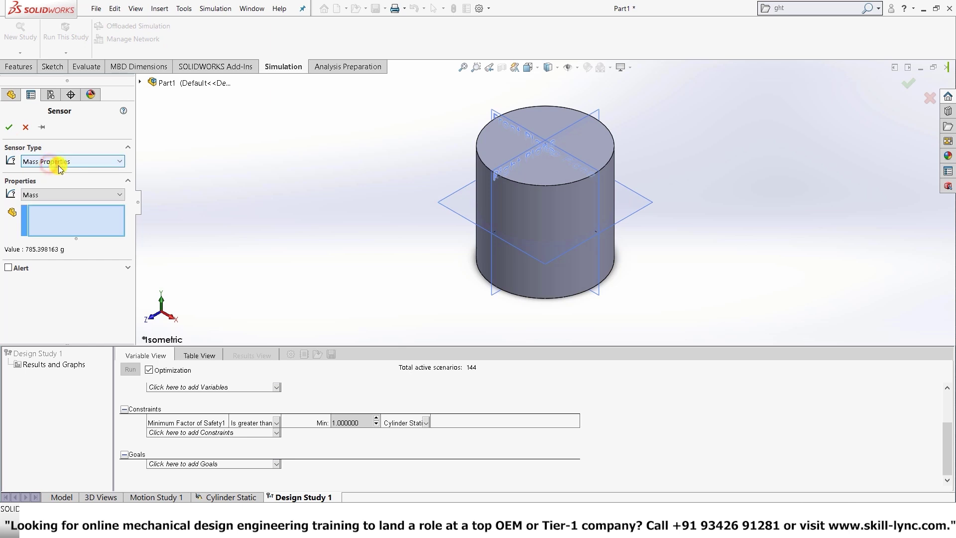
{"action": "left_click", "coordinate": [9, 127]}
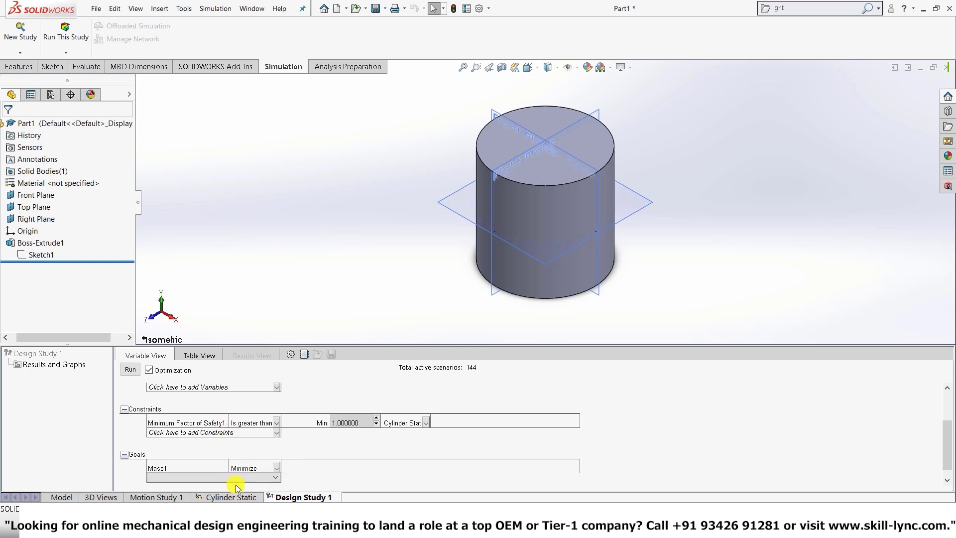
- Begin a second sensor goal, then close it without adding another goal
{"action": "scroll", "coordinate": [345, 440], "scroll_direction": "down", "scroll_amount": 1}
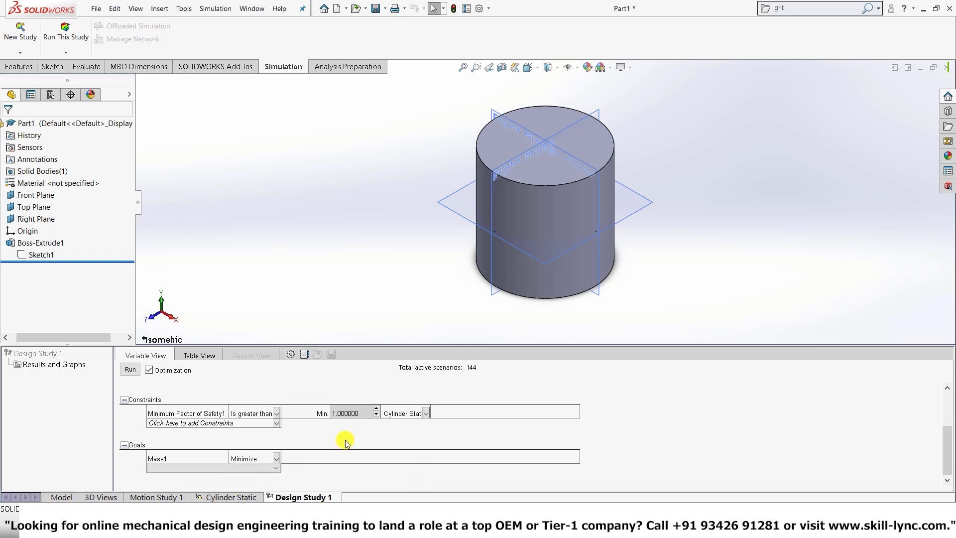
{"action": "scroll", "coordinate": [347, 443], "scroll_direction": "up", "scroll_amount": 3}
{"action": "scroll", "coordinate": [347, 443], "scroll_direction": "down", "scroll_amount": 3}
{"action": "left_click", "coordinate": [169, 468]}
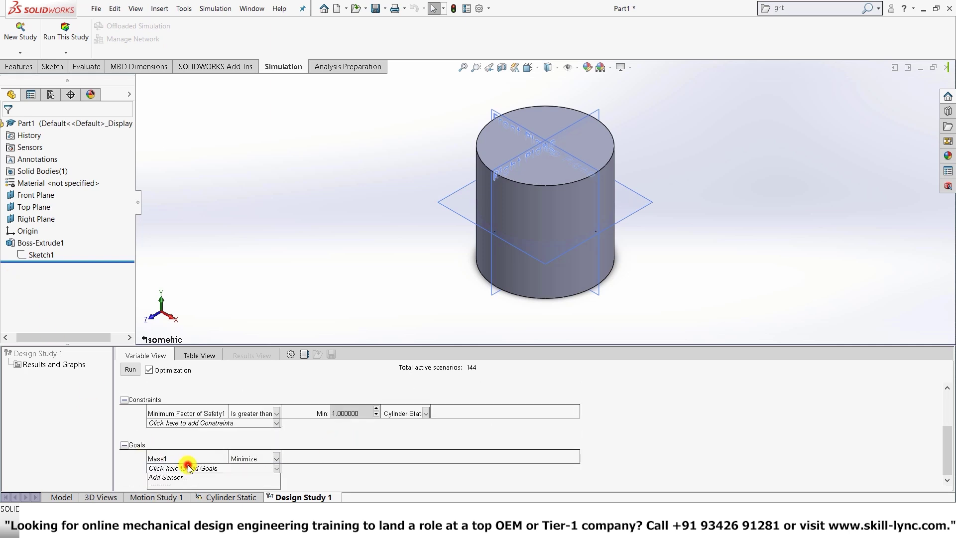
{"action": "left_click", "coordinate": [167, 479]}
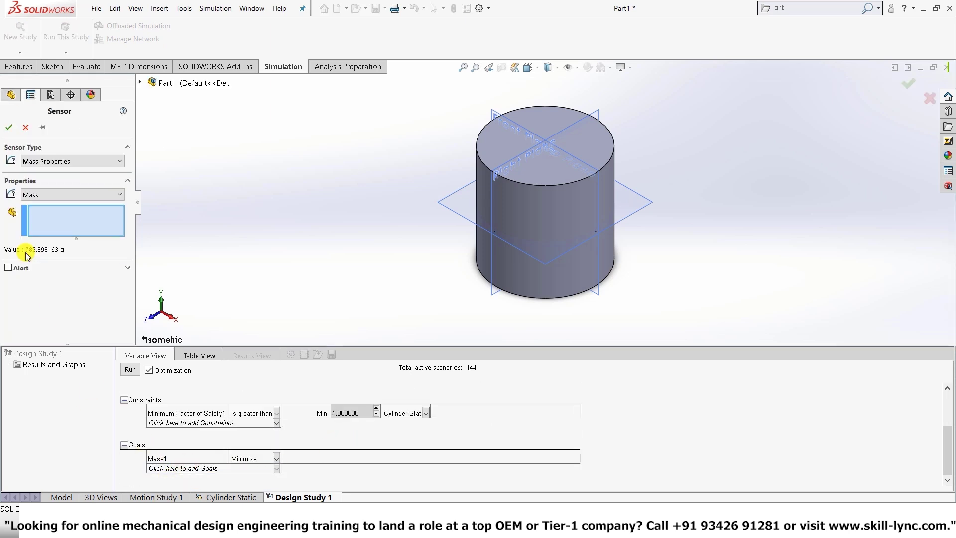
{"action": "left_click", "coordinate": [16, 127]}
- Run the design study through all 15 scenarios; optimum is Height 50mm, Diameter 50mm
{"action": "scroll", "coordinate": [259, 456], "scroll_direction": "up", "scroll_amount": 3}
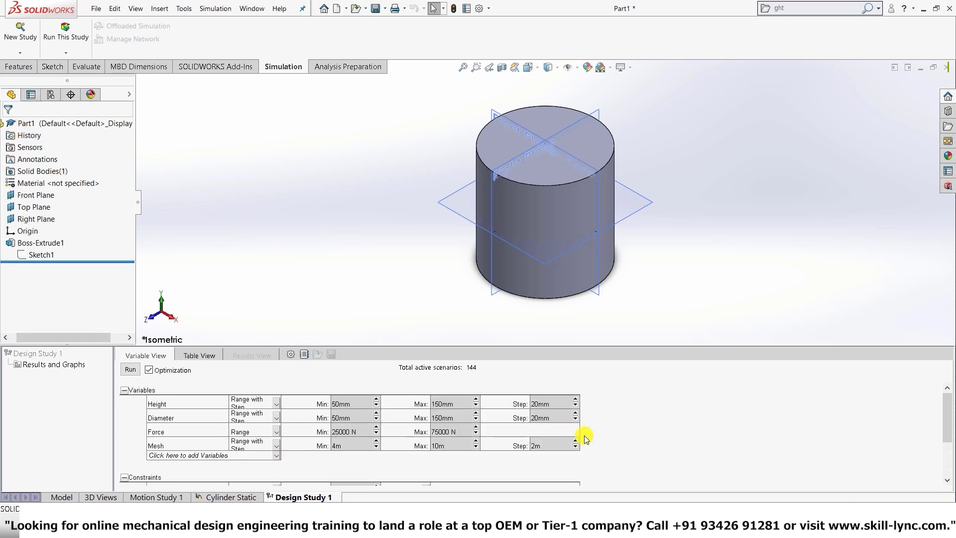
{"action": "left_click", "coordinate": [128, 375]}
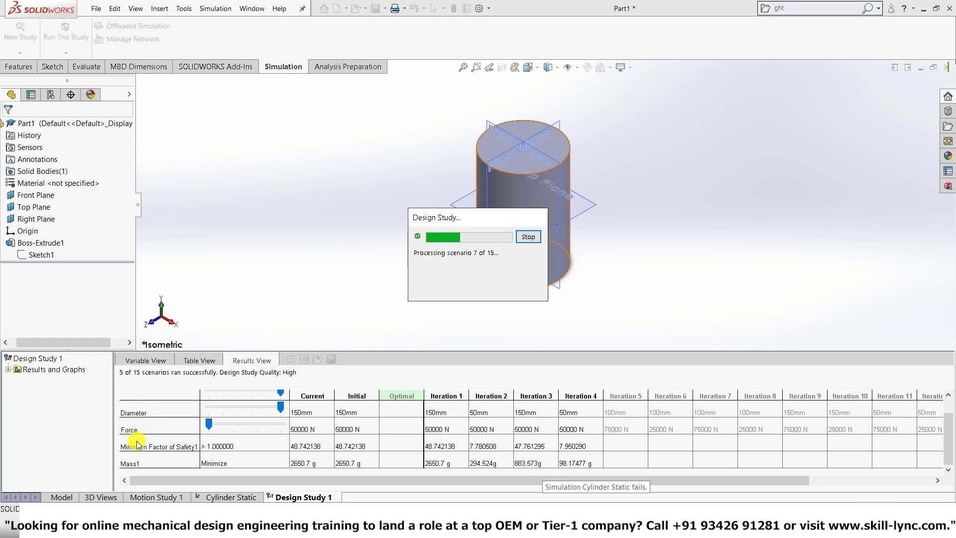
{"action": "left_click_drag", "start_coordinate": [950, 429], "coordinate": [952, 413]}
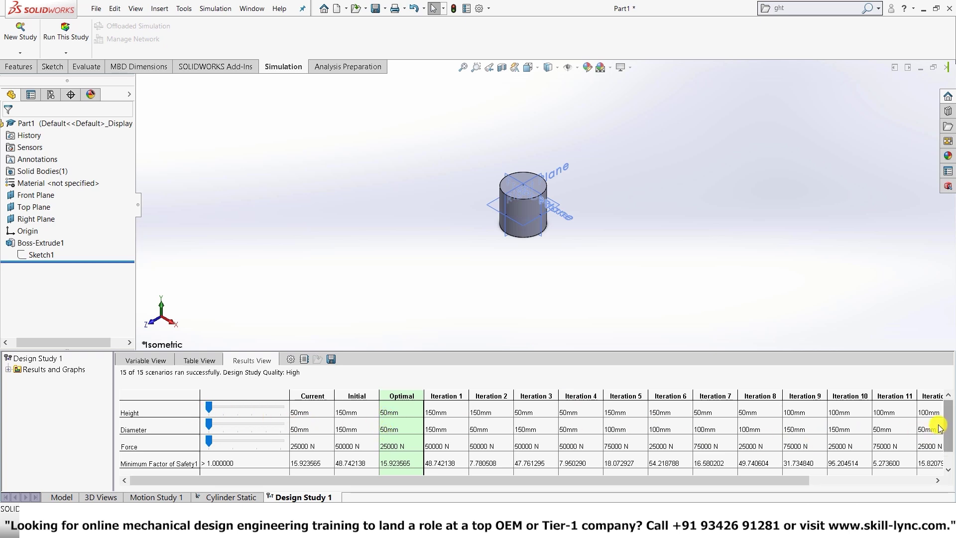
{"action": "scroll", "coordinate": [940, 429], "scroll_direction": "down", "scroll_amount": 1}
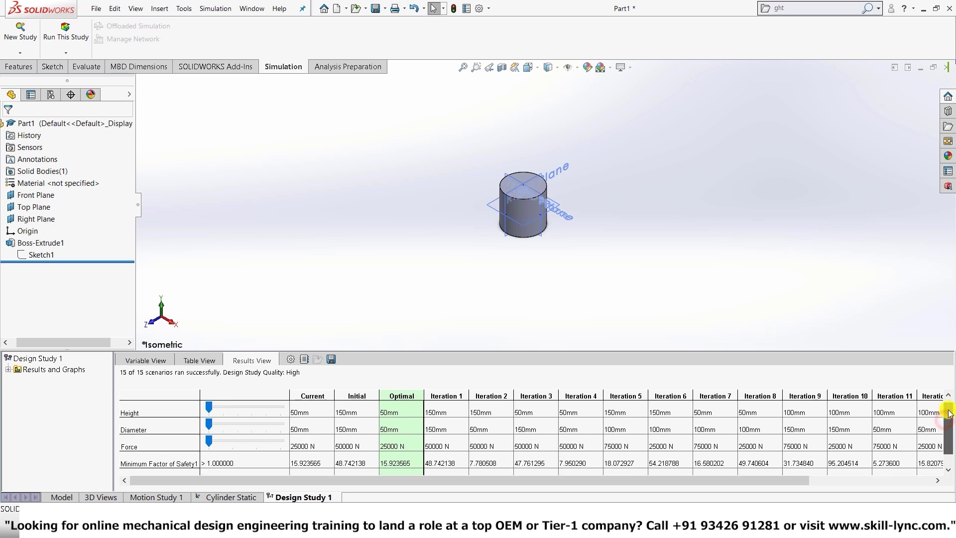
{"action": "mouse_move", "coordinate": [949, 429]}
{"action": "left_mouse_down"}
{"action": "mouse_move", "coordinate": [949, 412]}
{"action": "mouse_move", "coordinate": [949, 429]}
{"action": "left_mouse_up"}
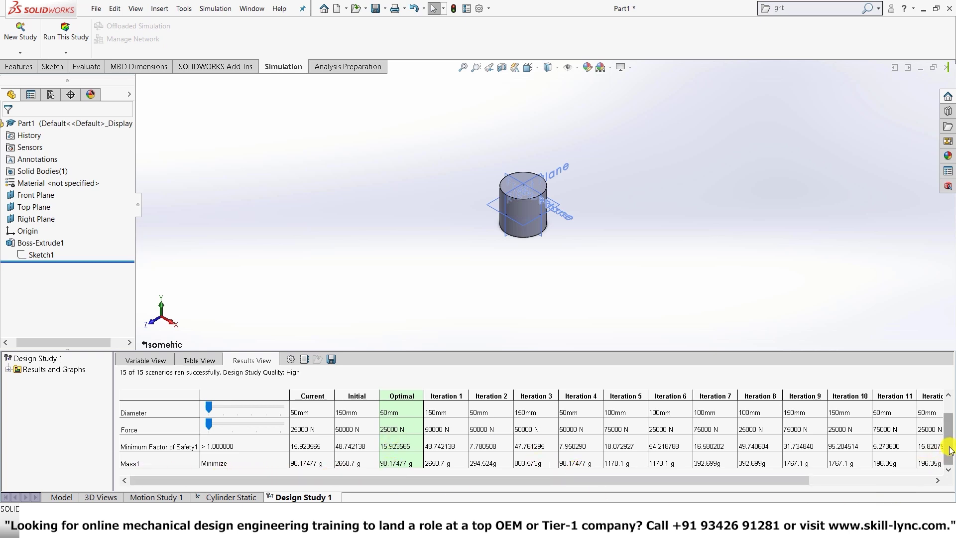
{"action": "scroll", "coordinate": [952, 449], "scroll_direction": "up", "scroll_amount": 1}
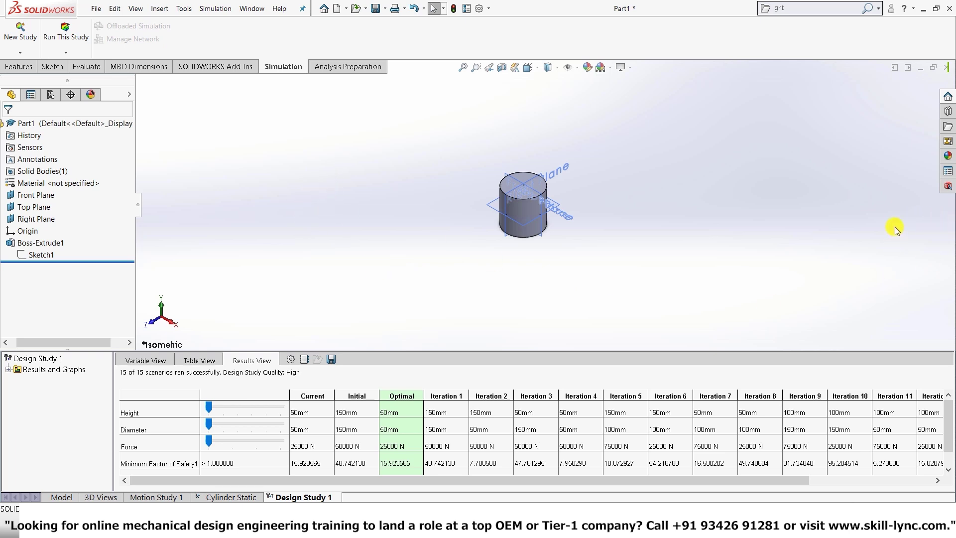
- Minimize the cylinder part and open Wine bottle.SLDPRT from recent files, in isometric view
{"action": "left_click", "coordinate": [921, 68]}
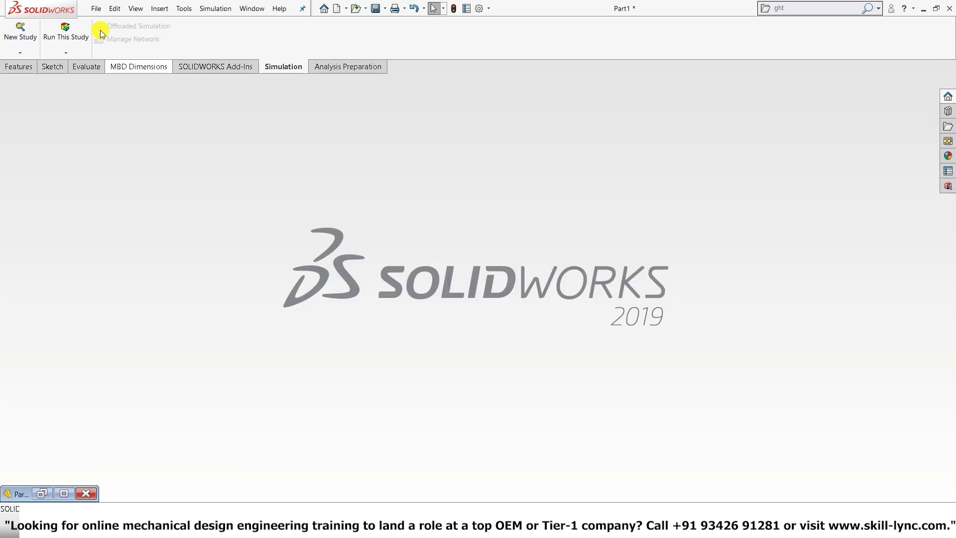
{"action": "left_click", "coordinate": [96, 9]}
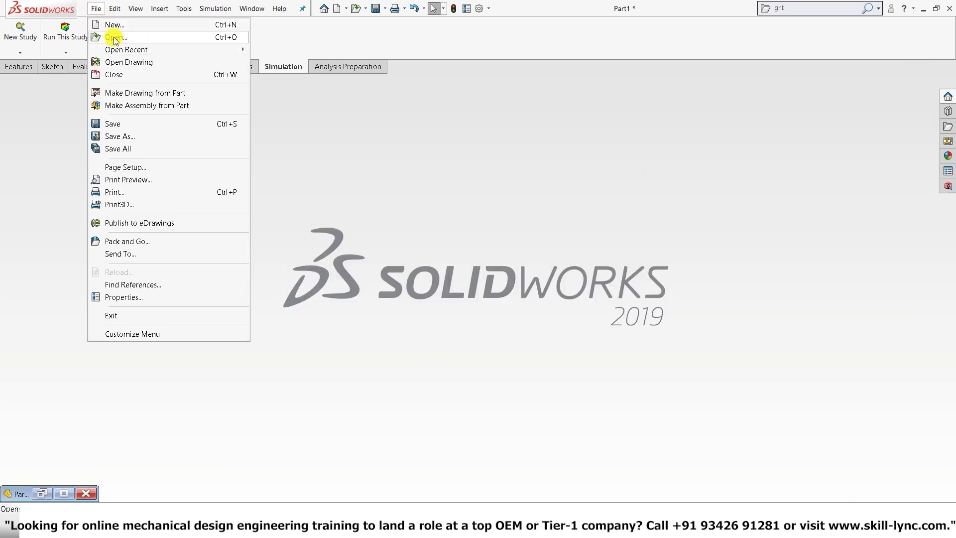
{"action": "mouse_move", "coordinate": [117, 49]}
{"action": "mouse_move", "coordinate": [253, 55]}
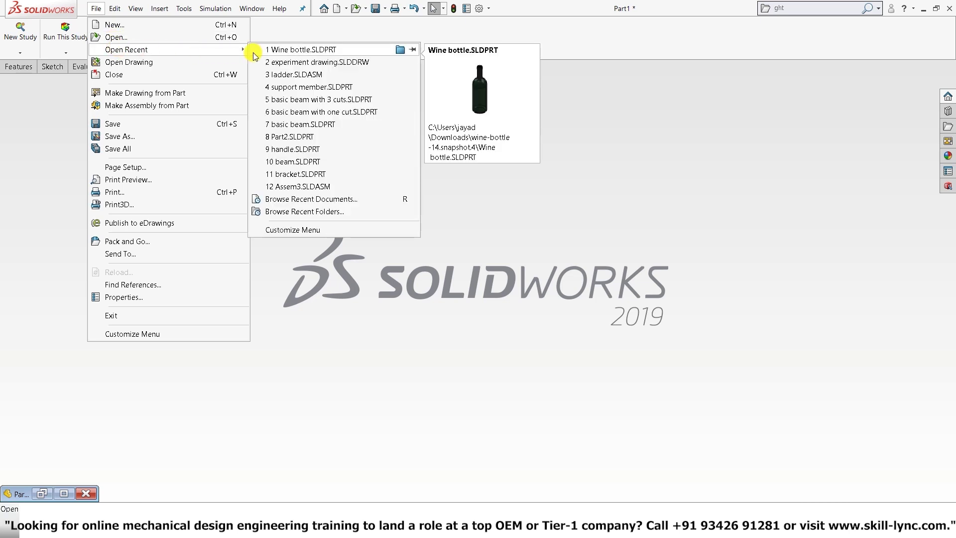
{"action": "left_click", "coordinate": [327, 50]}
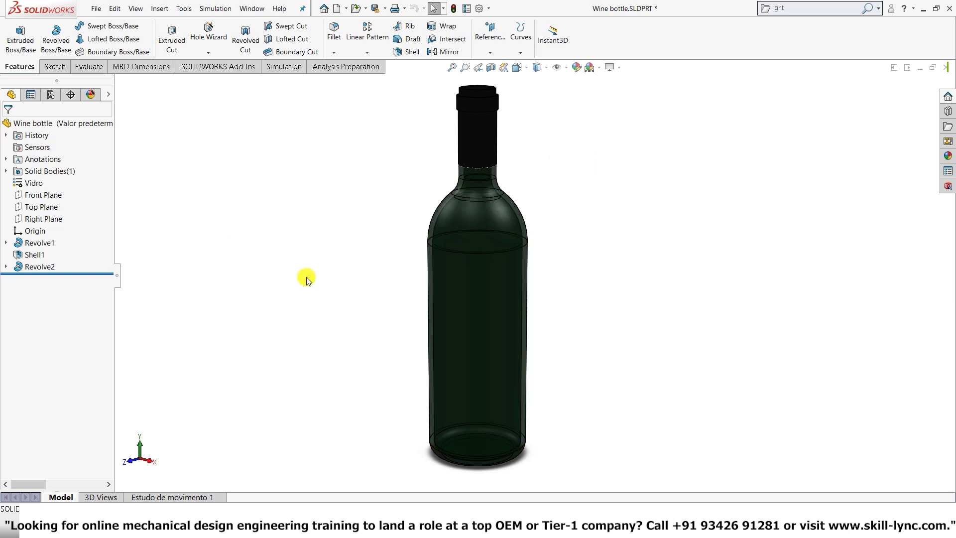
{"action": "key", "text": "ctrl+7"}
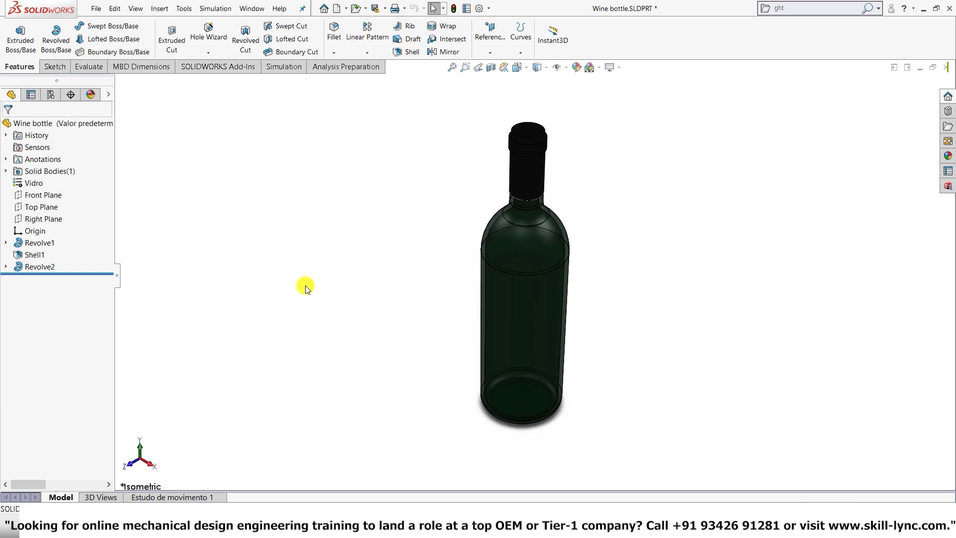
- Suppress the Revolve2 cap feature, leaving the bottle neck uncapped
{"action": "left_click", "coordinate": [45, 267]}
{"action": "right_click", "coordinate": [38, 268]}
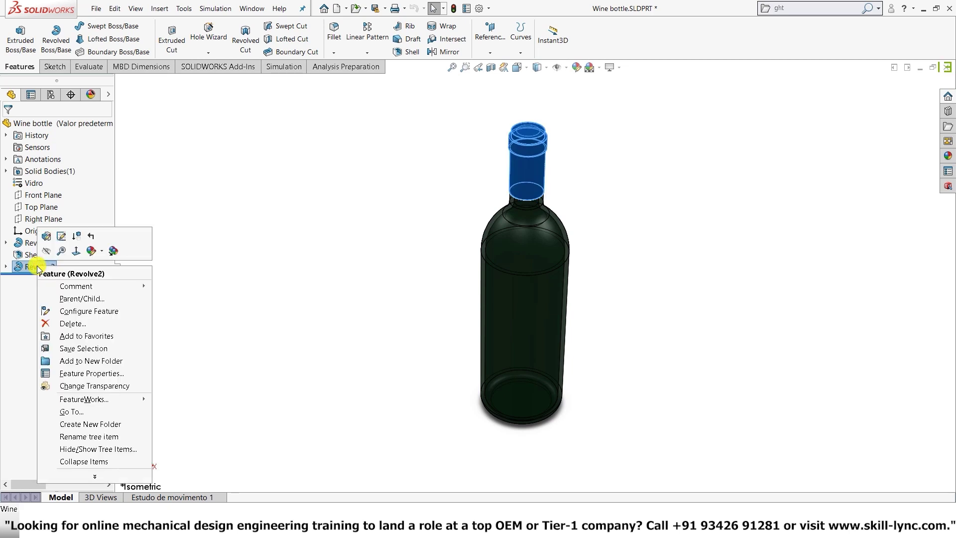
{"action": "left_click", "coordinate": [80, 236]}
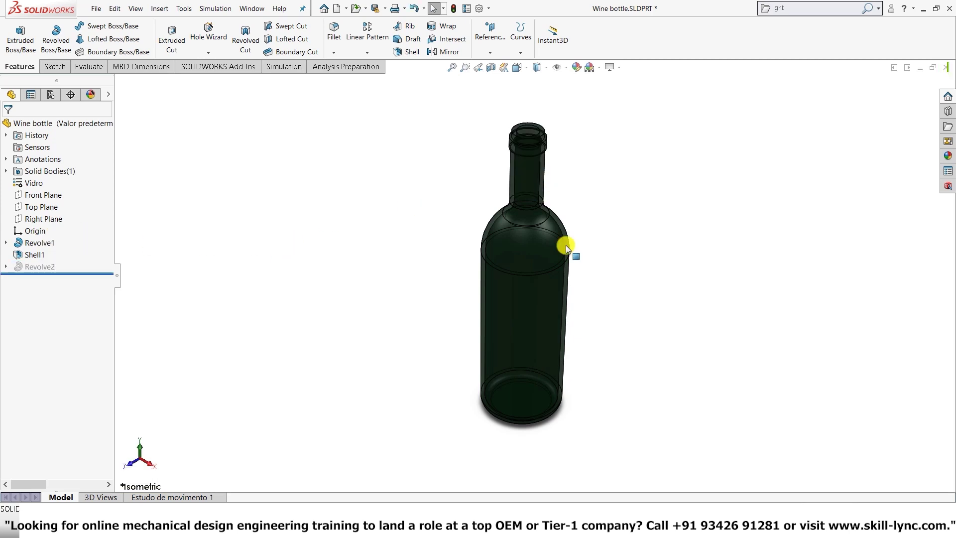
{"action": "middle_click_drag", "start_coordinate": [581, 258], "coordinate": [642, 289]}
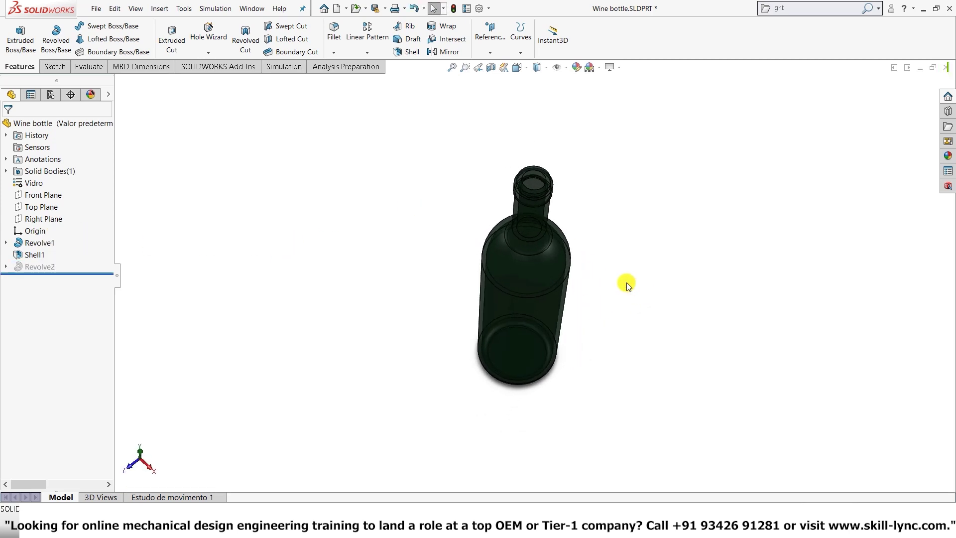
{"action": "key", "text": "ctrl+7"}
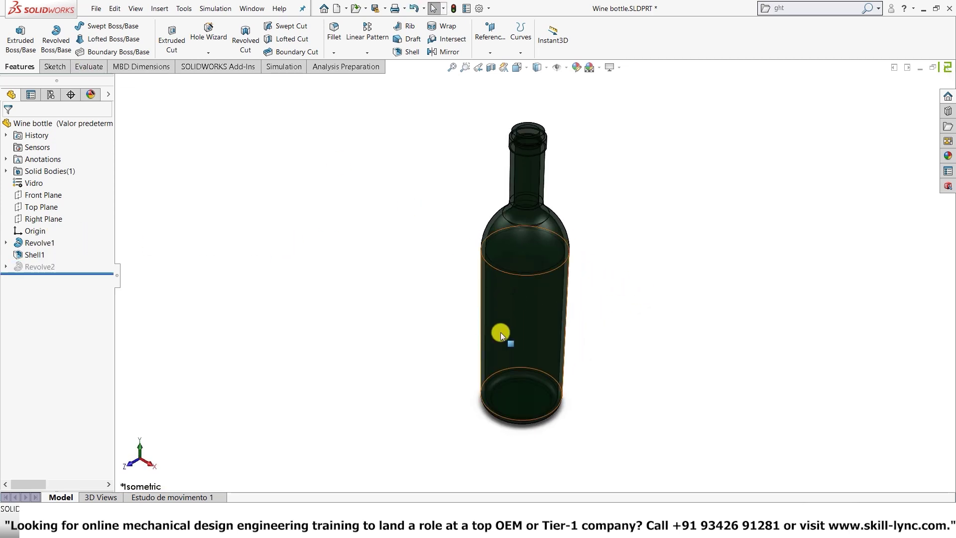
- Start a new design study on the bottle and begin adding a model-dimension variable
{"action": "left_click", "coordinate": [97, 70]}
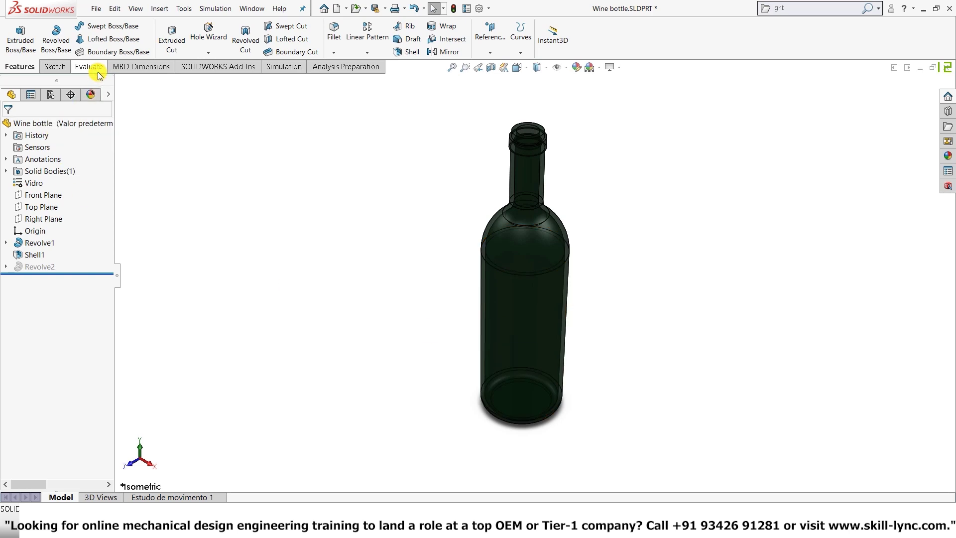
{"action": "left_click", "coordinate": [20, 52]}
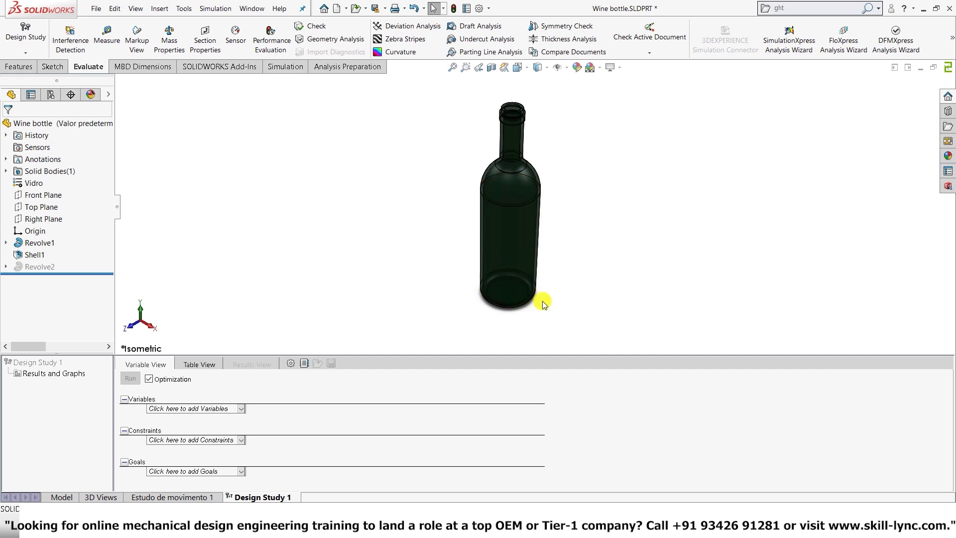
{"action": "left_click", "coordinate": [229, 410]}
{"action": "left_click", "coordinate": [174, 414]}
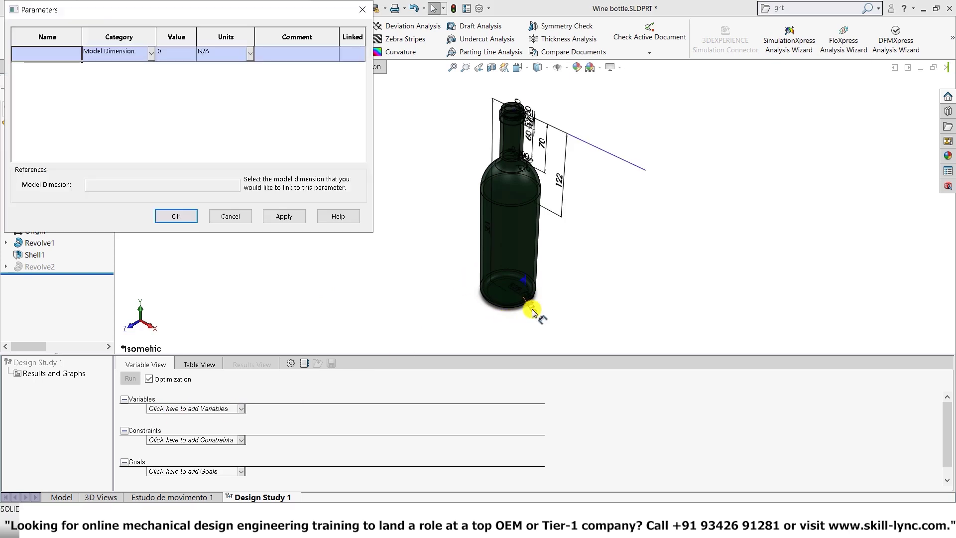
- Link the 301 mm height as parameter Height and the 39.75 mm diameter as Diameter
{"action": "middle_click_drag", "start_coordinate": [465, 299], "coordinate": [492, 297]}
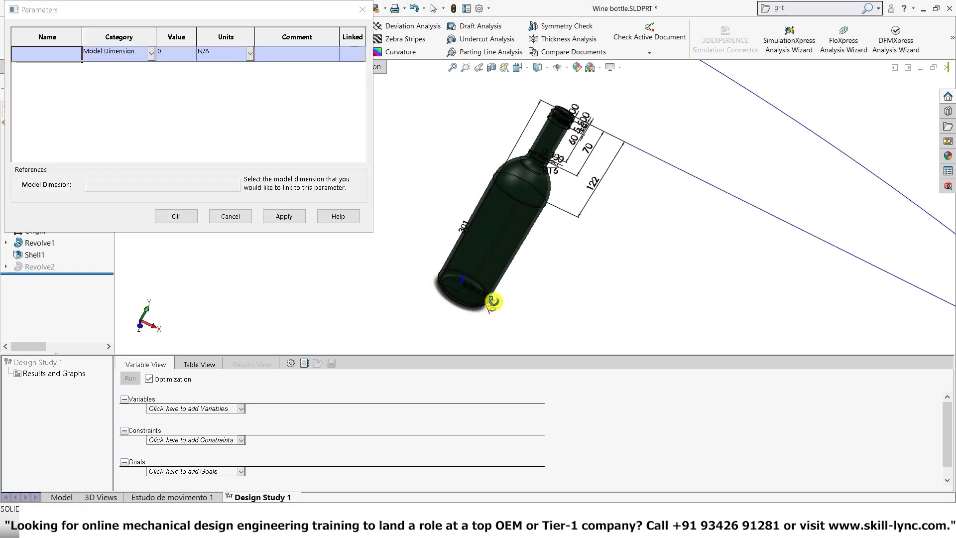
{"action": "left_click", "coordinate": [468, 229]}
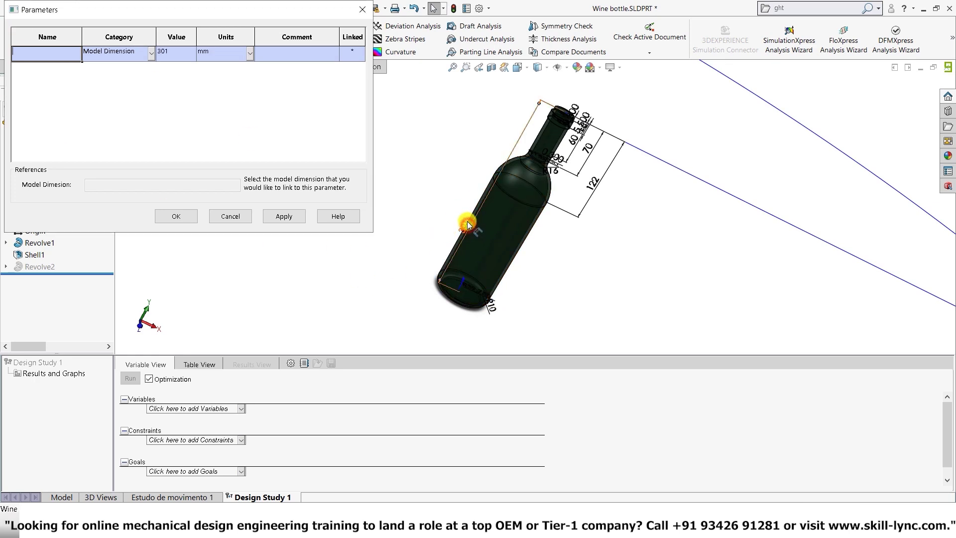
{"action": "left_click", "coordinate": [35, 59]}
{"action": "type", "text": "Height"}
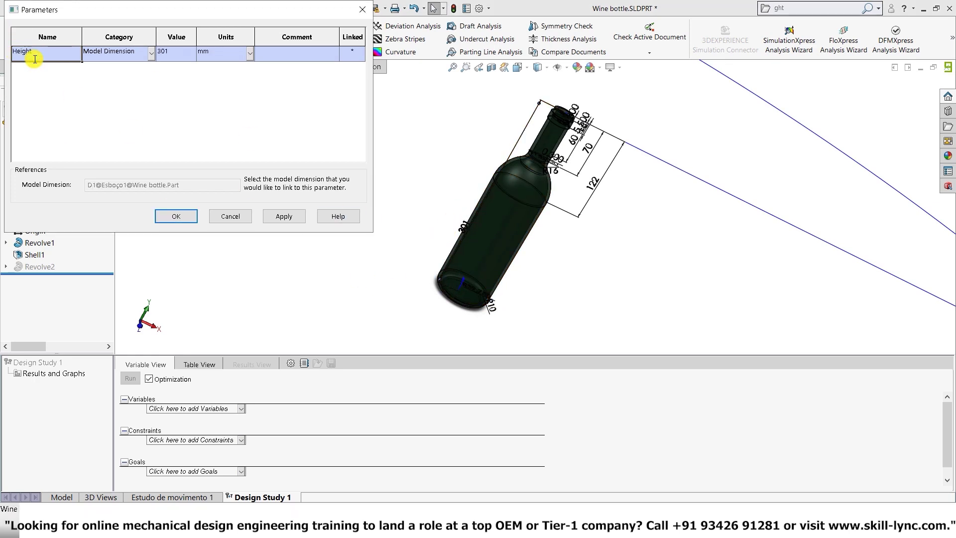
{"action": "key", "text": "Tab"}
{"action": "left_click", "coordinate": [26, 67]}
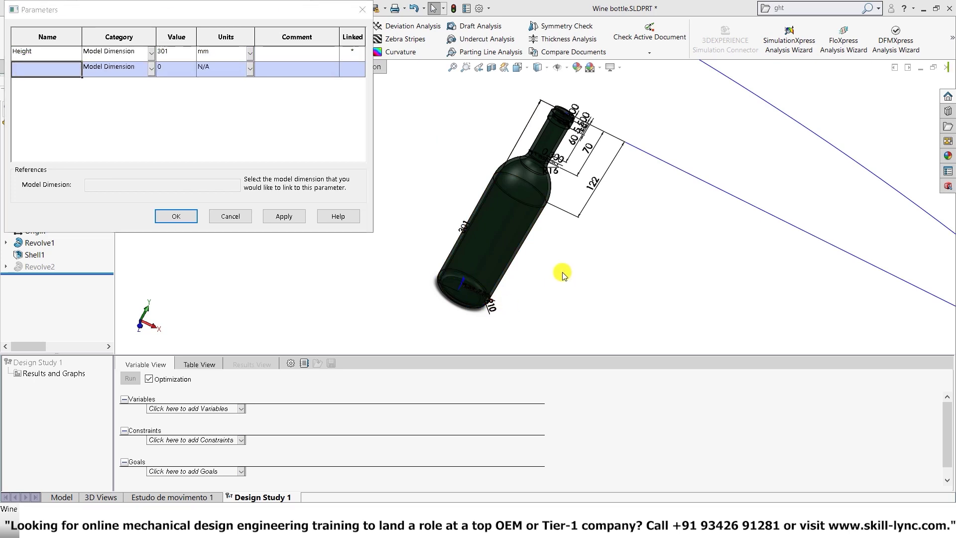
{"action": "middle_click_drag", "start_coordinate": [560, 267], "coordinate": [544, 186]}
{"action": "scroll", "coordinate": [549, 322], "scroll_direction": "up", "scroll_amount": 5}
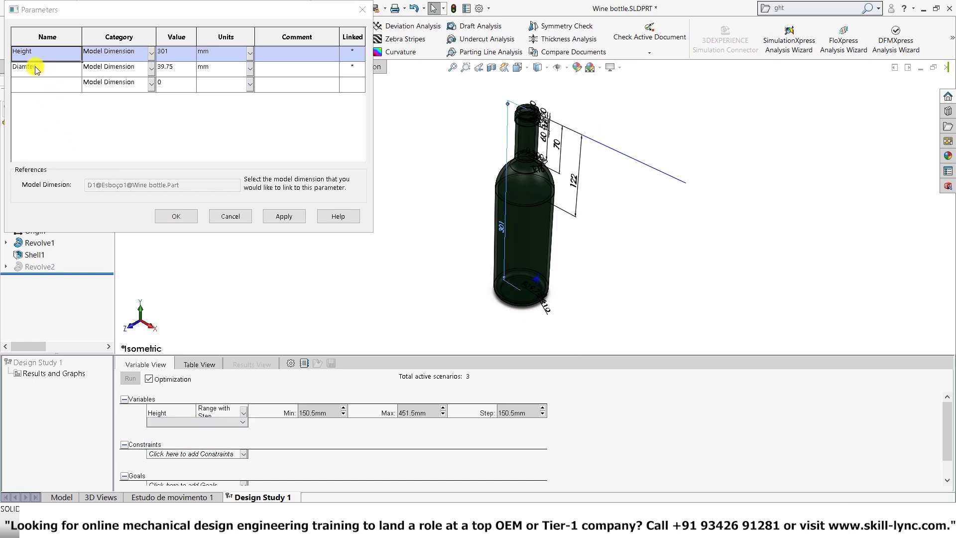
{"action": "left_click", "coordinate": [36, 69]}
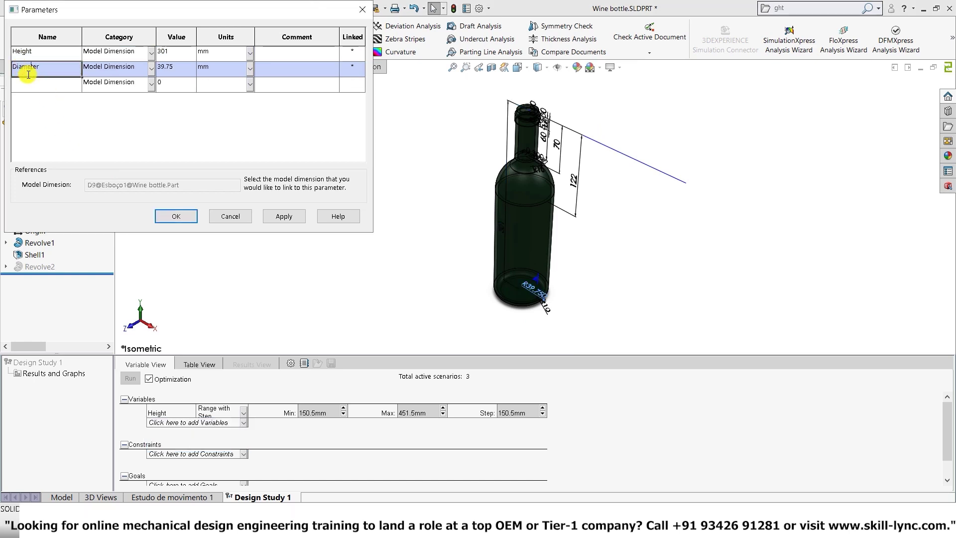
- Add Diameter as a study variable ranging from 18 to 60 mm
{"action": "left_click", "coordinate": [180, 216]}
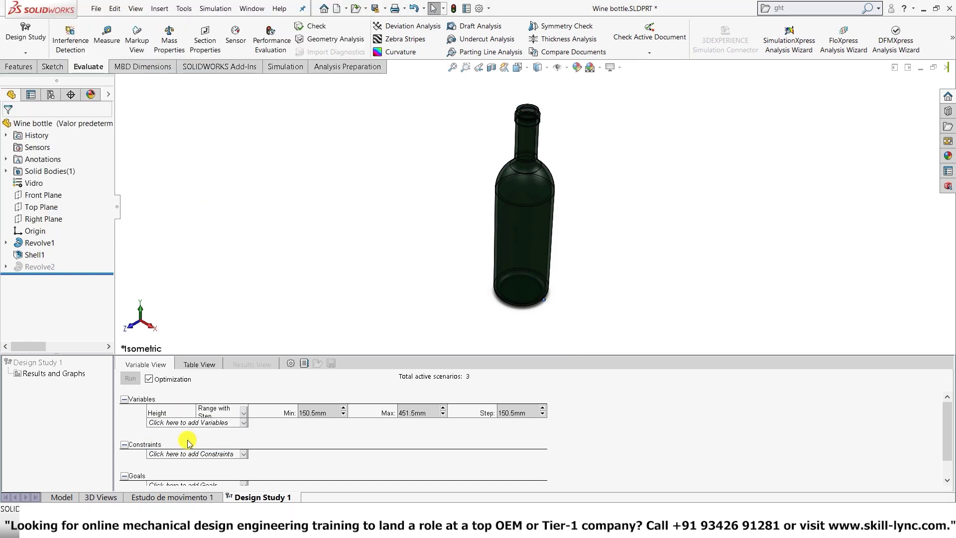
{"action": "left_click", "coordinate": [208, 422]}
{"action": "left_click", "coordinate": [222, 445]}
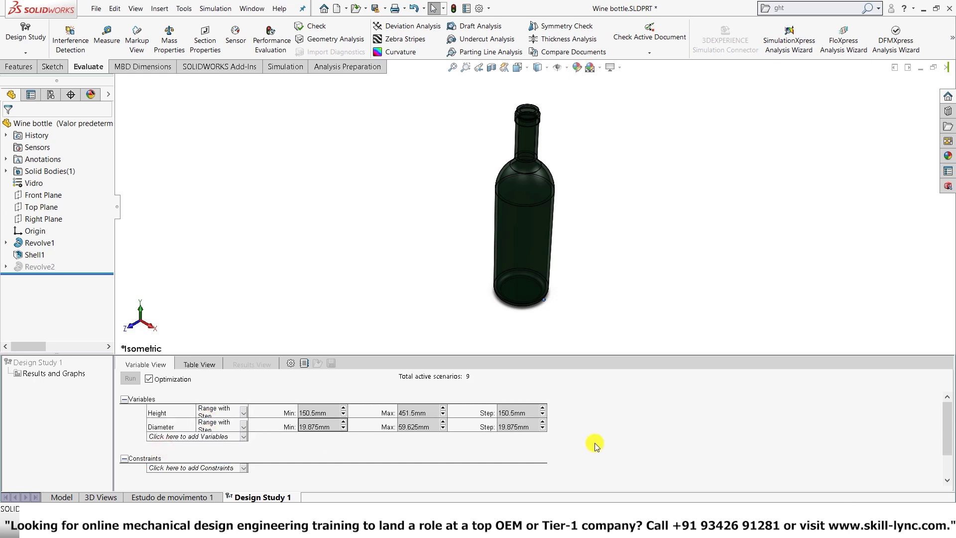
{"action": "left_click", "coordinate": [607, 441]}
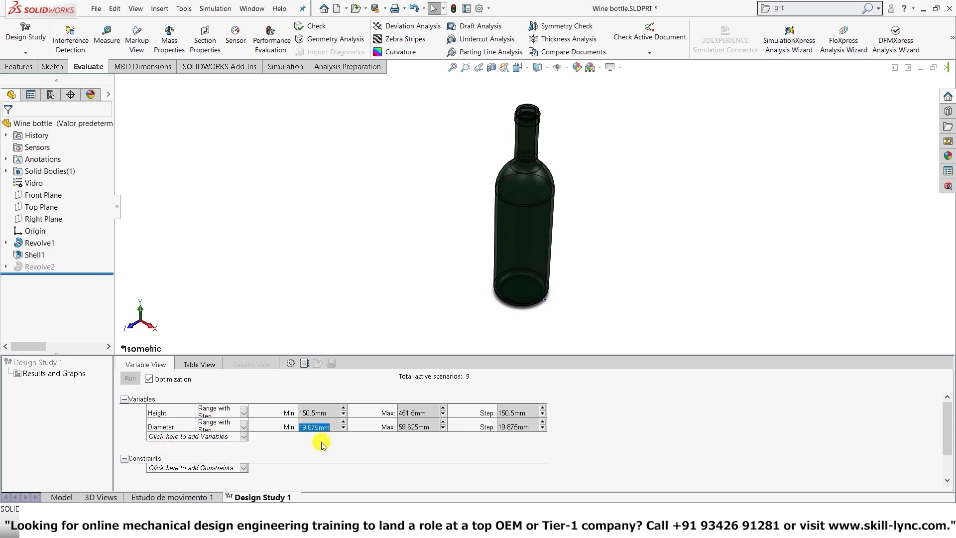
{"action": "type", "text": "18"}
{"action": "left_click", "coordinate": [427, 426]}
{"action": "type", "text": "60"}
- Set Height to 150–460 mm in 50 mm steps and the Diameter step to 4 mm
{"action": "left_click", "coordinate": [309, 413]}
{"action": "type", "text": "150"}
{"action": "left_click", "coordinate": [423, 413]}
{"action": "type", "text": "460"}
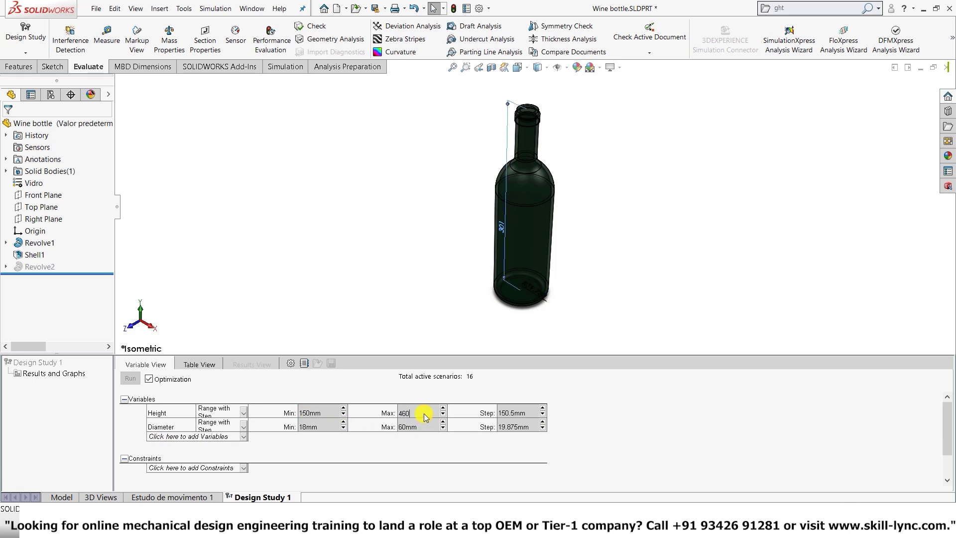
{"action": "left_click", "coordinate": [530, 415]}
{"action": "type", "text": "50"}
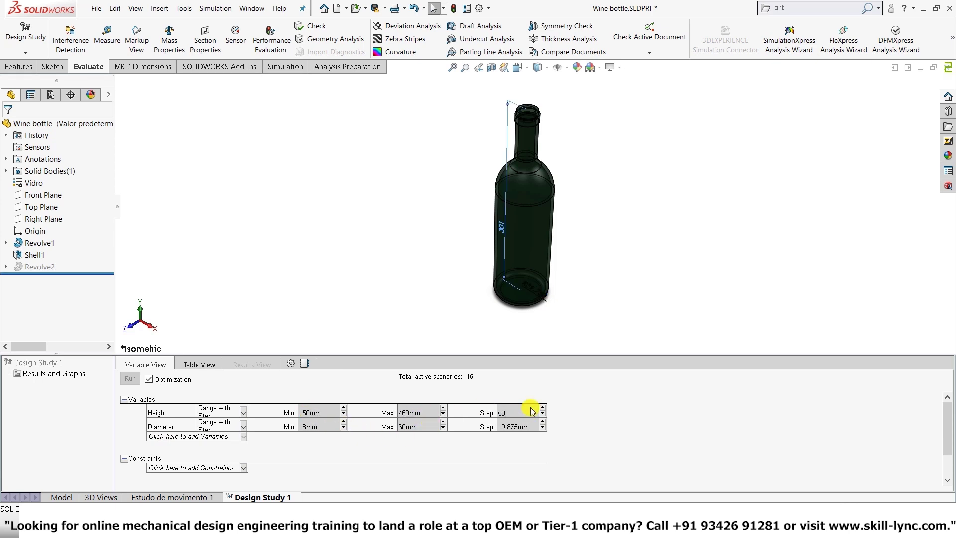
{"action": "left_click", "coordinate": [518, 427]}
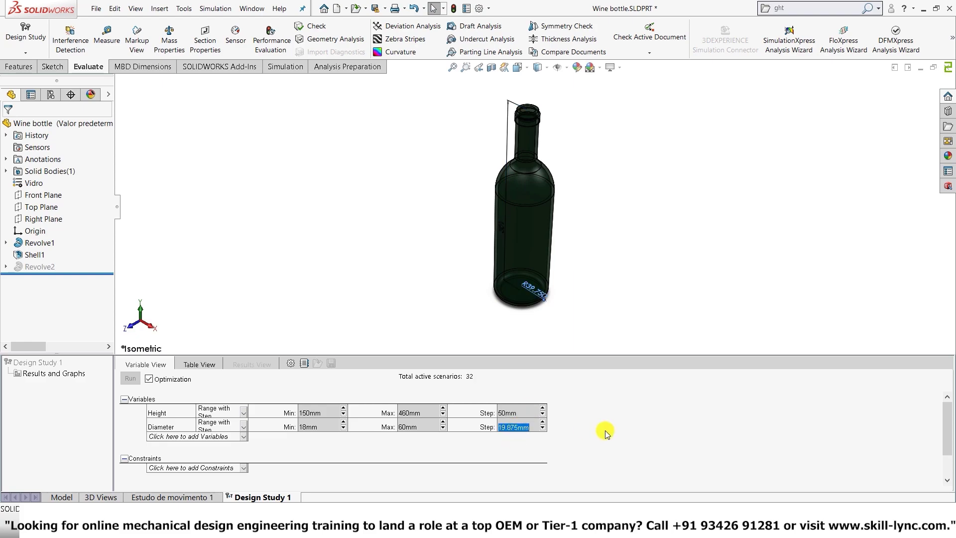
{"action": "type", "text": "4"}
{"action": "left_click", "coordinate": [283, 286]}
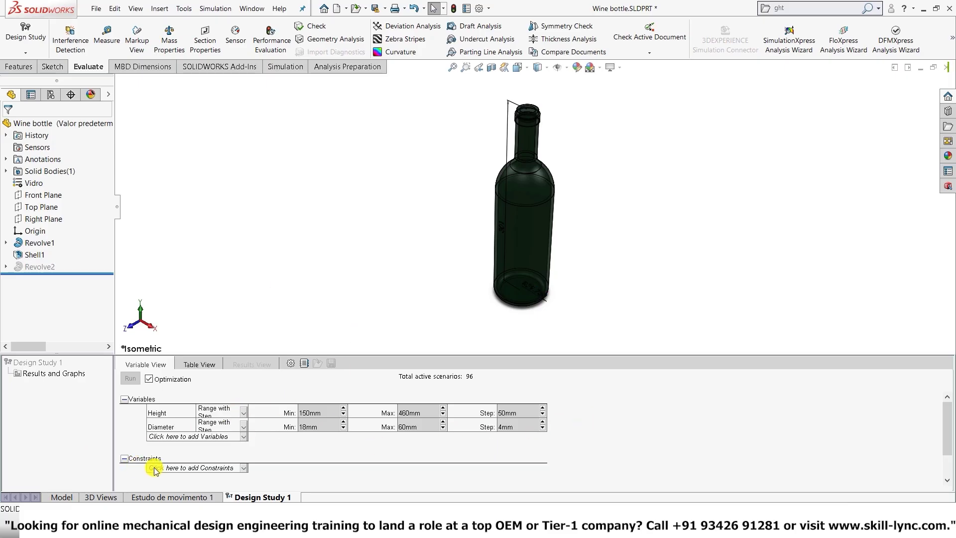
{"action": "scroll", "coordinate": [156, 471], "scroll_direction": "down", "scroll_amount": 3}
{"action": "scroll", "coordinate": [125, 452], "scroll_direction": "up", "scroll_amount": 3}
{"action": "scroll", "coordinate": [125, 451], "scroll_direction": "down", "scroll_amount": 3}
- Add a new Mass Properties Volume sensor as the study goal
{"action": "left_click", "coordinate": [154, 458]}
{"action": "left_click", "coordinate": [152, 467]}
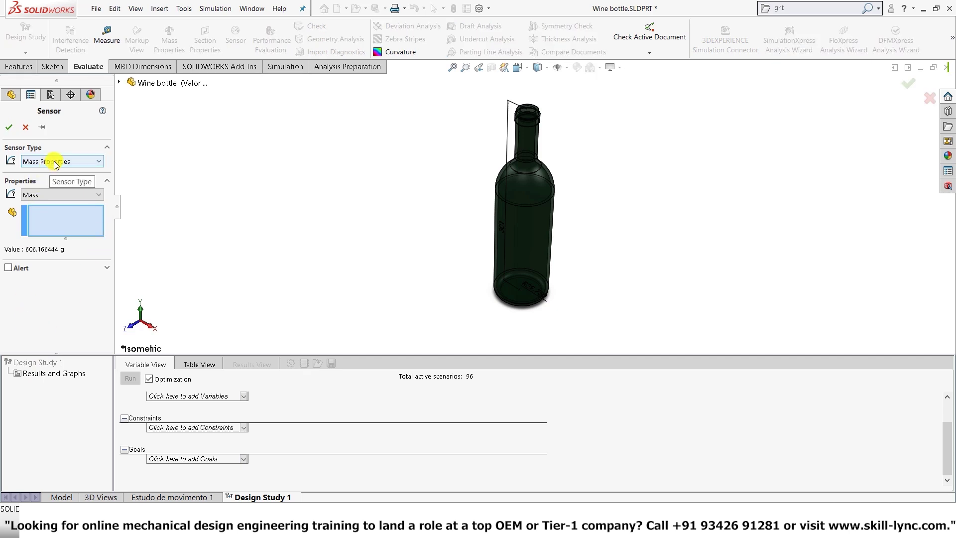
{"action": "left_click", "coordinate": [60, 195]}
{"action": "left_click", "coordinate": [45, 208]}
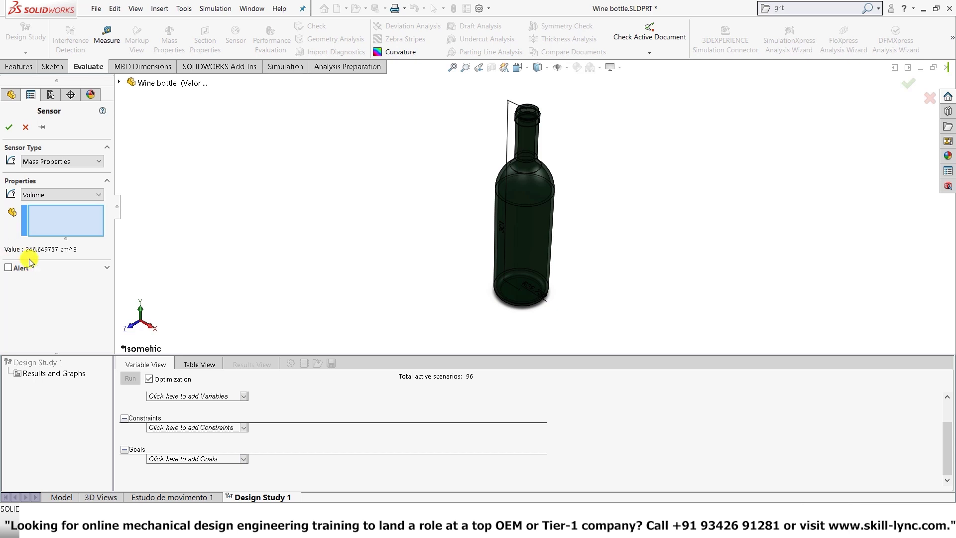
{"action": "left_click", "coordinate": [9, 127]}
- Set the volume goal to 'Is exactly' 350000 mm^3
{"action": "left_click", "coordinate": [222, 463]}
{"action": "left_click", "coordinate": [222, 487]}
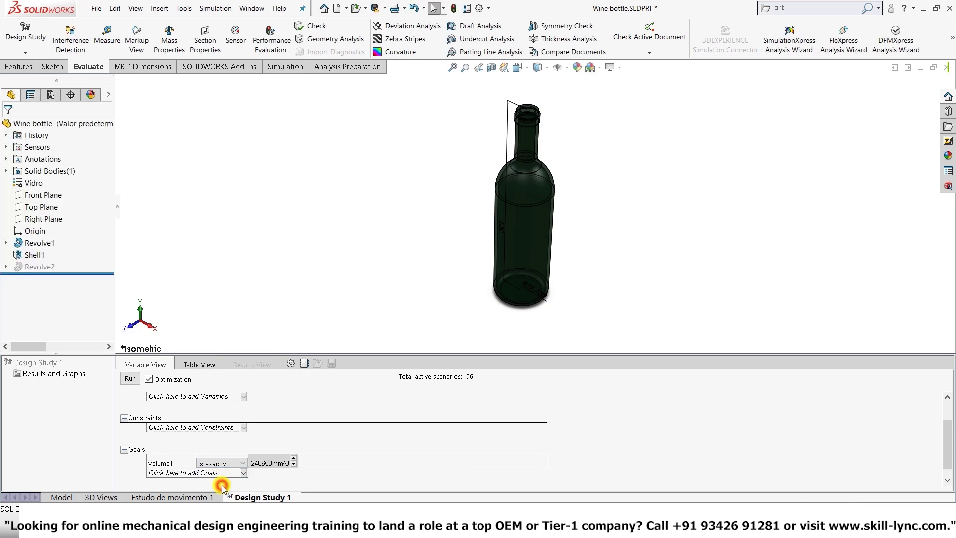
{"action": "left_click", "coordinate": [256, 463]}
{"action": "key", "text": "BackSpace"}
{"action": "key", "text": "BackSpace"}
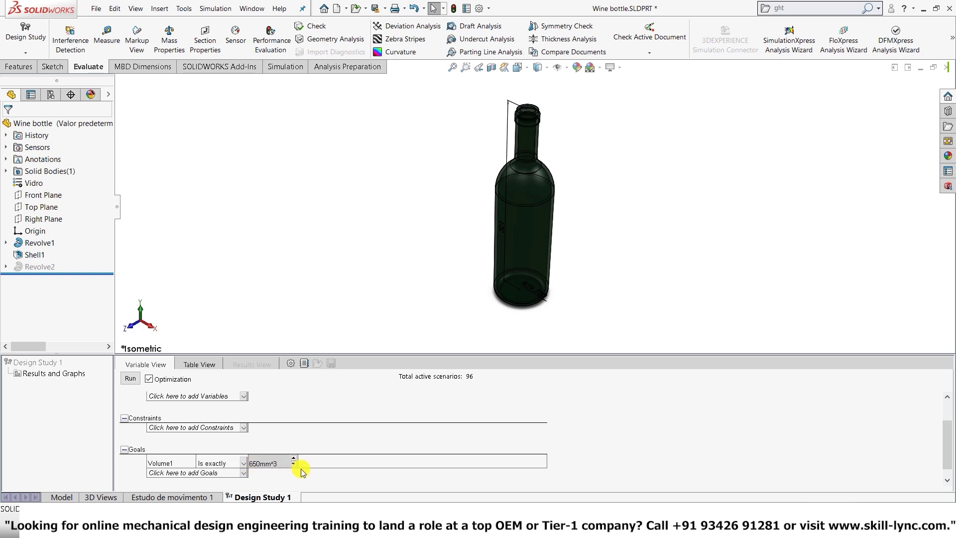
{"action": "type", "text": "35000"}
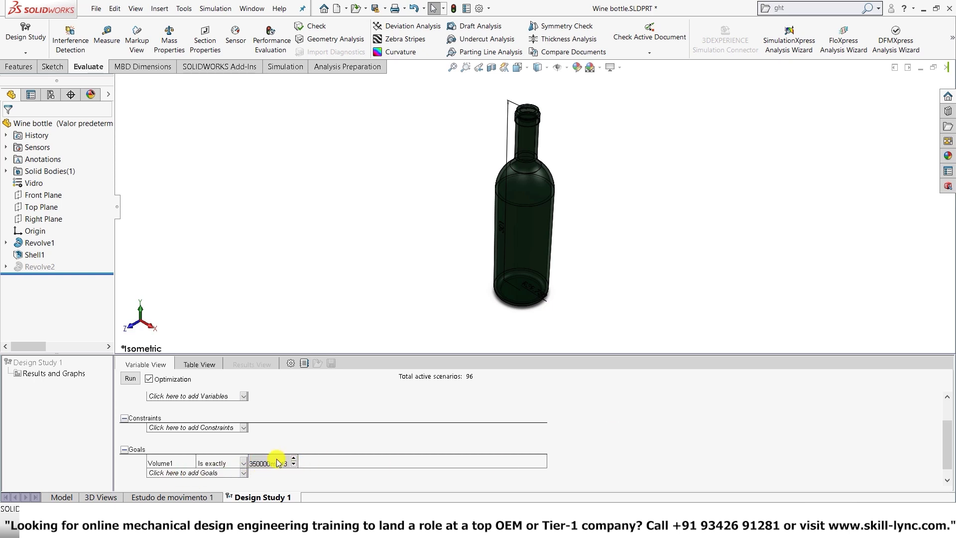
{"action": "scroll", "coordinate": [331, 451], "scroll_direction": "up", "scroll_amount": 1}
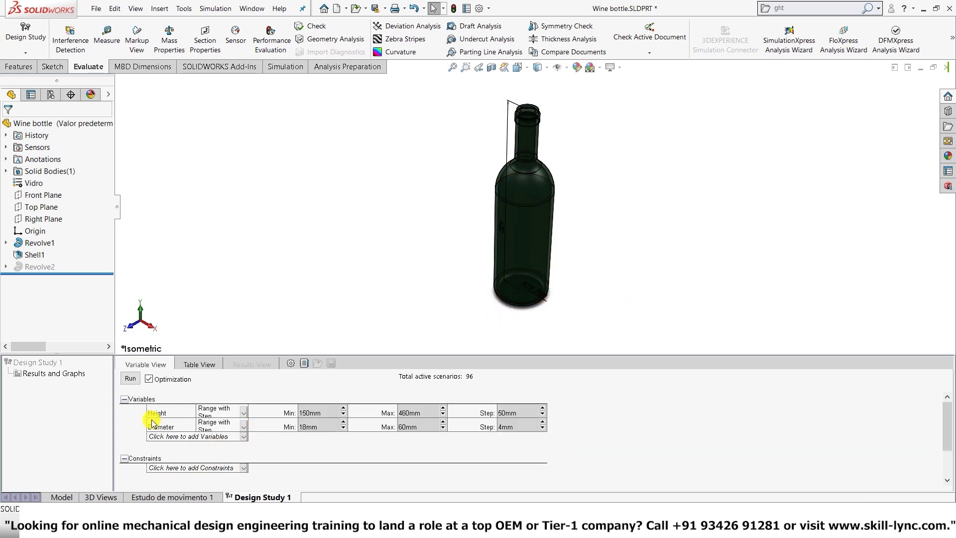
- Decline the 96-scenario run, change the Diameter step to 10 mm, and rerun with 48 scenarios
{"action": "left_click", "coordinate": [128, 382]}
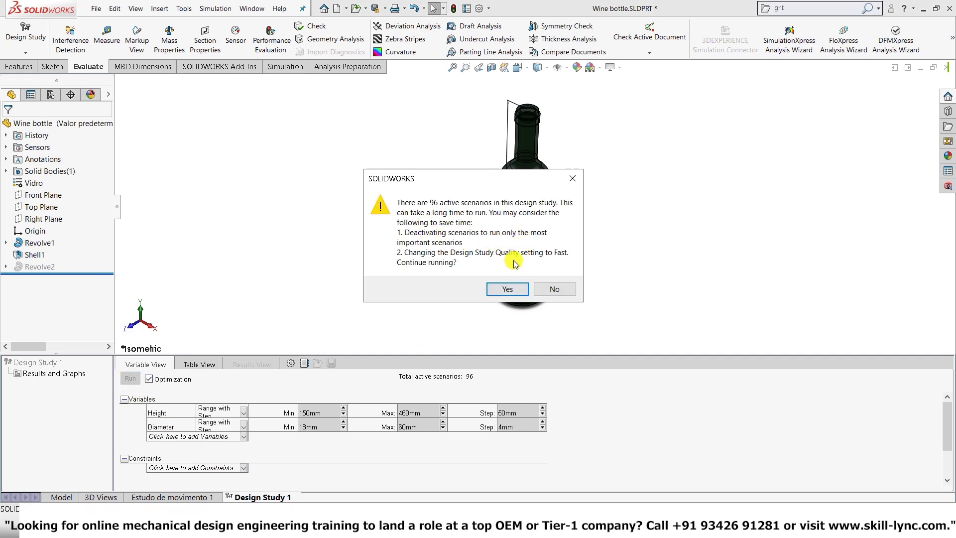
{"action": "left_click", "coordinate": [554, 288]}
{"action": "left_click", "coordinate": [506, 439]}
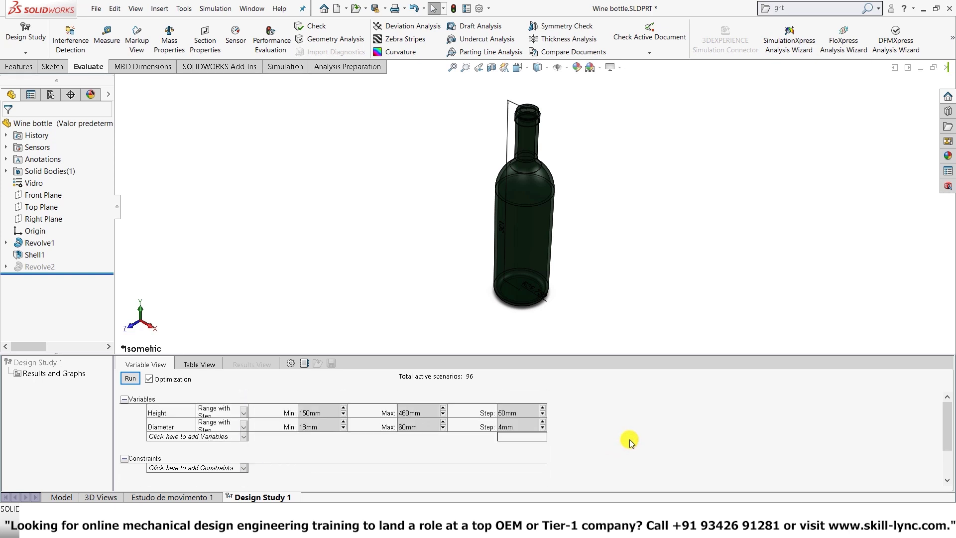
{"action": "left_click", "coordinate": [517, 427]}
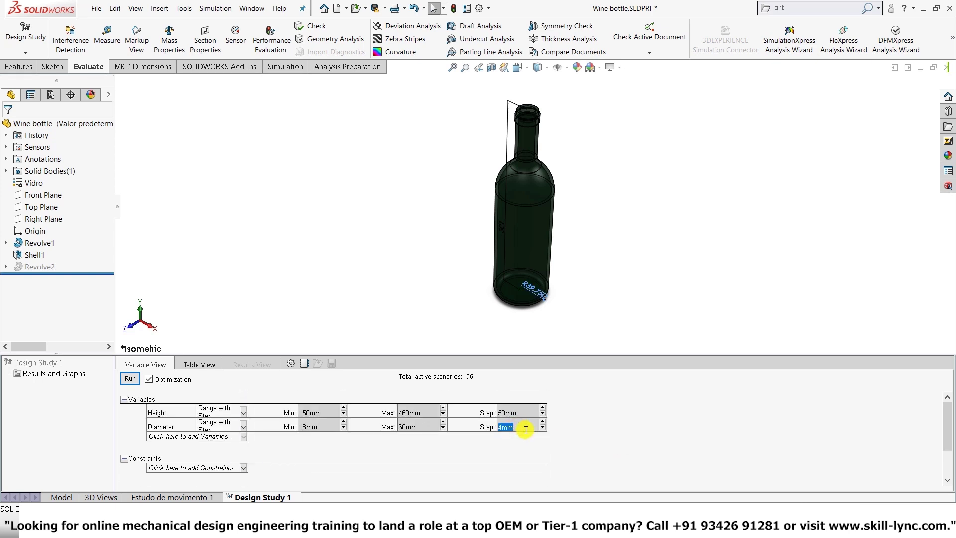
{"action": "type", "text": "10"}
{"action": "left_click", "coordinate": [351, 445]}
{"action": "left_click", "coordinate": [132, 381]}
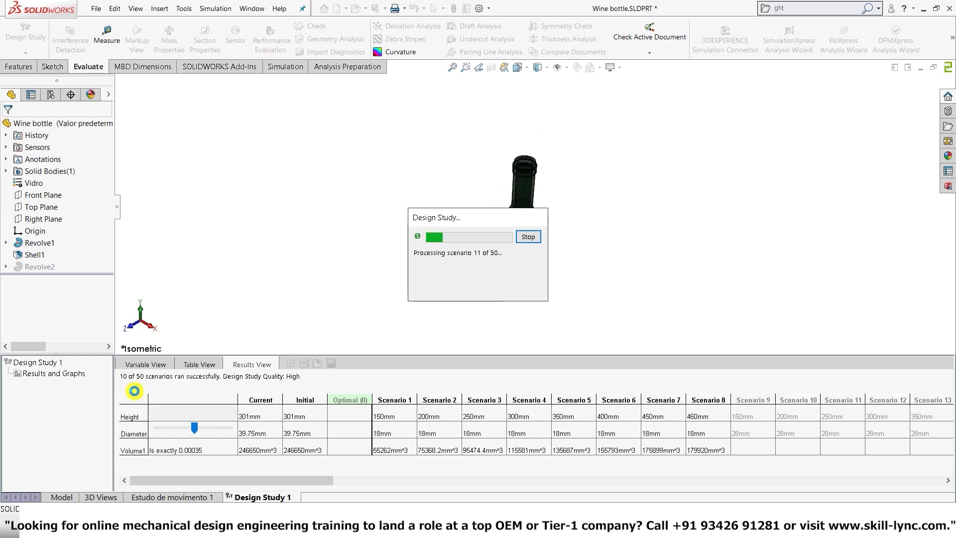
- Let all 50 scenarios finish, yielding Optimal (29): Height 350 mm, Diameter 48 mm
{"action": "left_click_drag", "start_coordinate": [425, 217], "coordinate": [274, 148]}
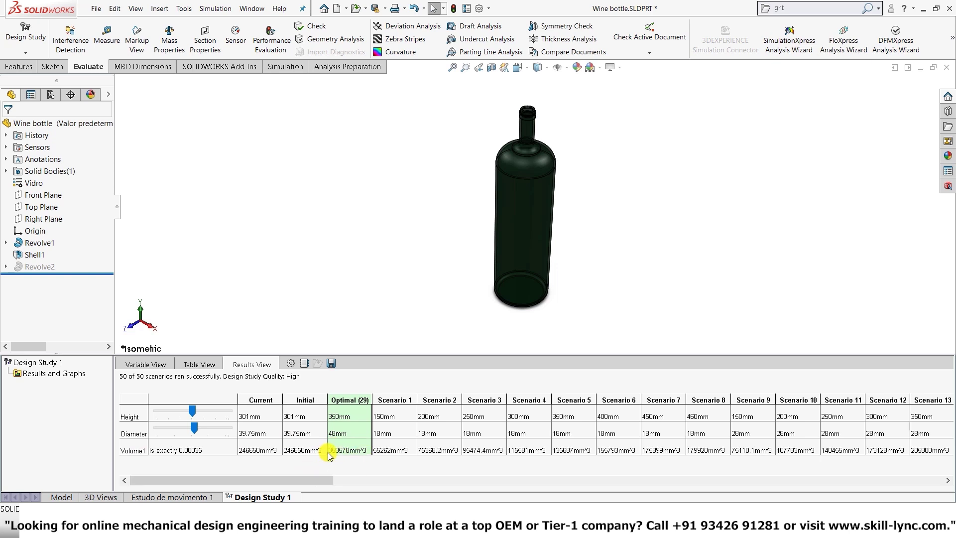
{"action": "mouse_move", "coordinate": [316, 476]}
{"action": "left_mouse_down"}
{"action": "mouse_move", "coordinate": [588, 492]}
{"action": "mouse_move", "coordinate": [312, 490]}
{"action": "left_mouse_up"}
{"action": "left_click", "coordinate": [375, 302]}
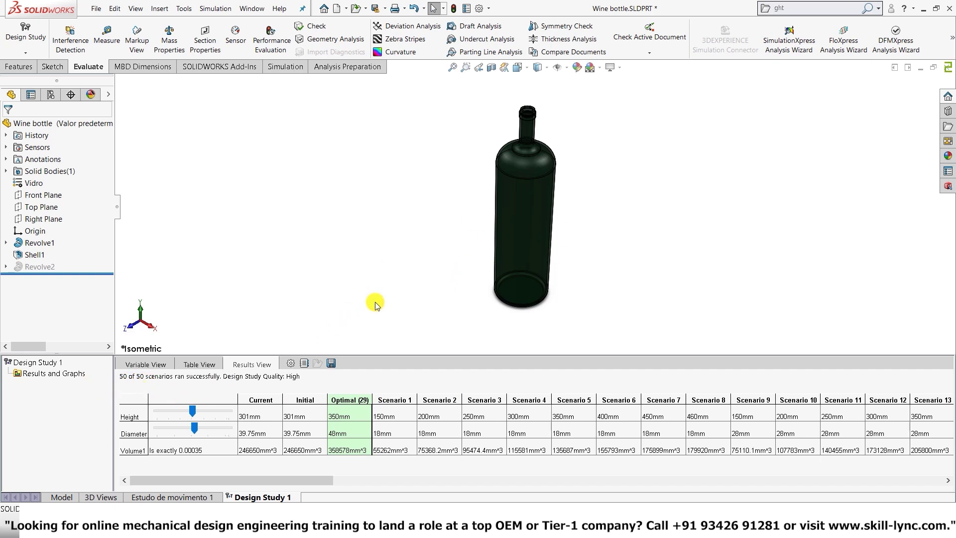